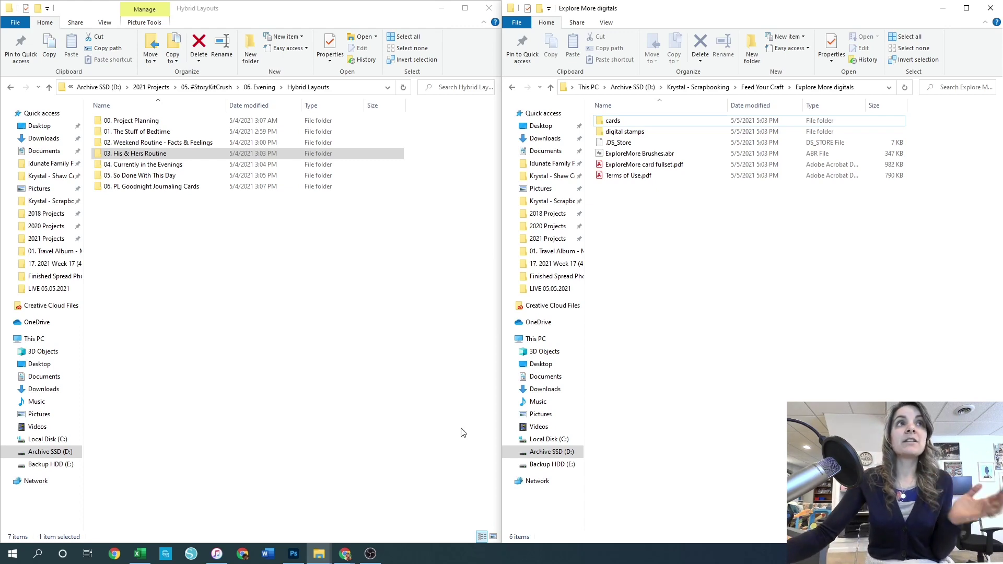
Minimize the Hybrid Layouts folder window and bring the 01. Travel Album - Montana folder window to the front
click(441, 7)
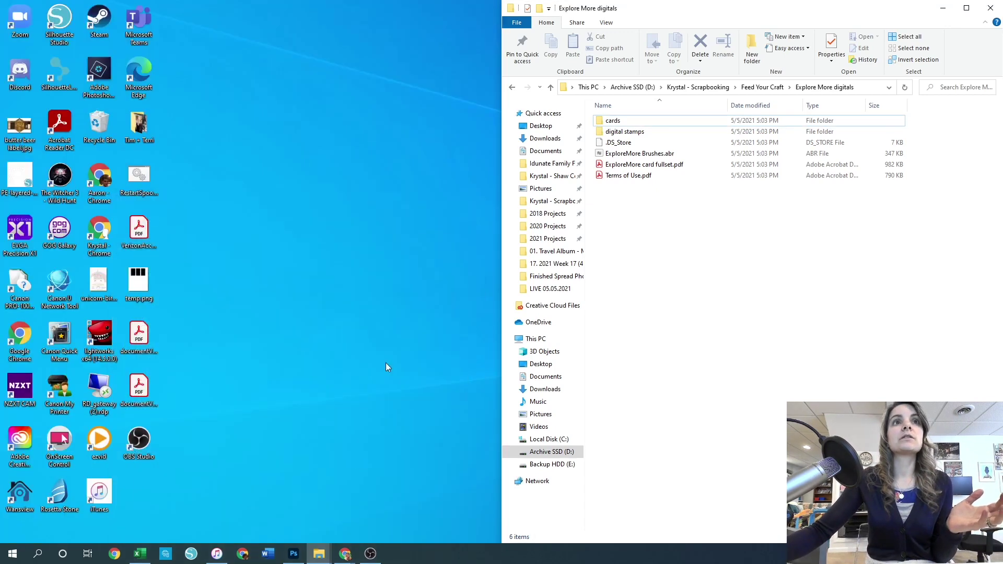
mouse_move(317, 558)
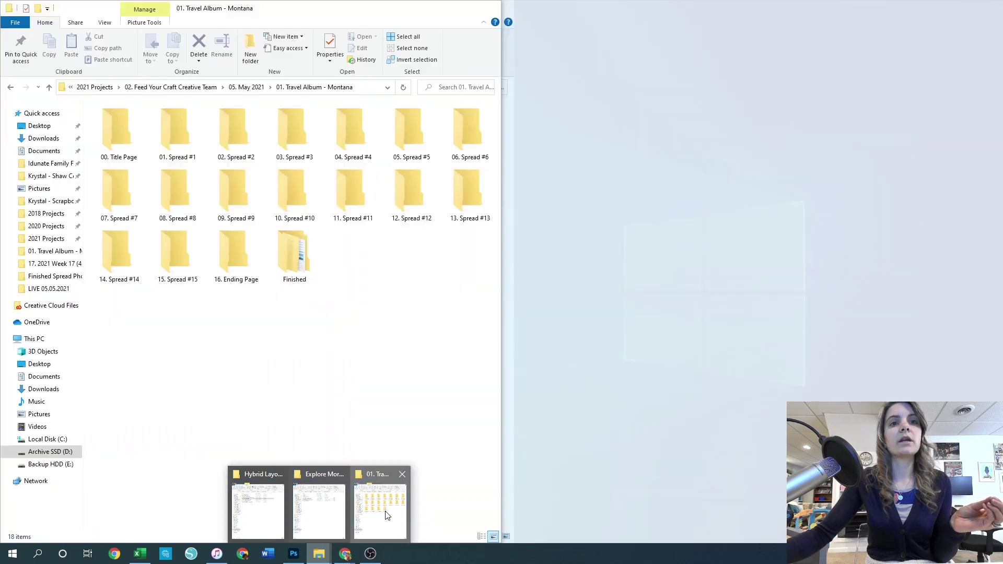
click(387, 515)
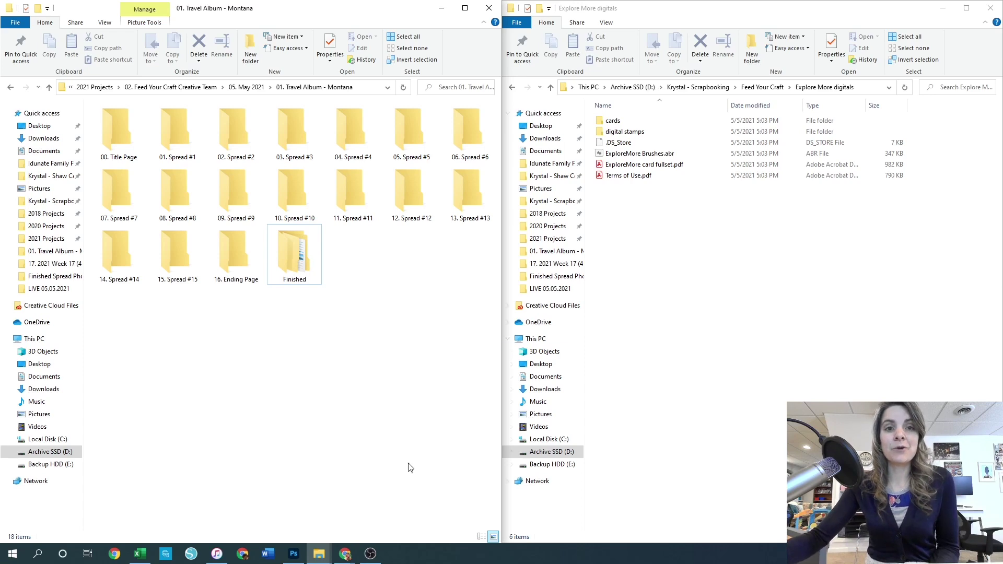
Switch to the Shutterfly website in Chrome and open the account's photo library
click(345, 554)
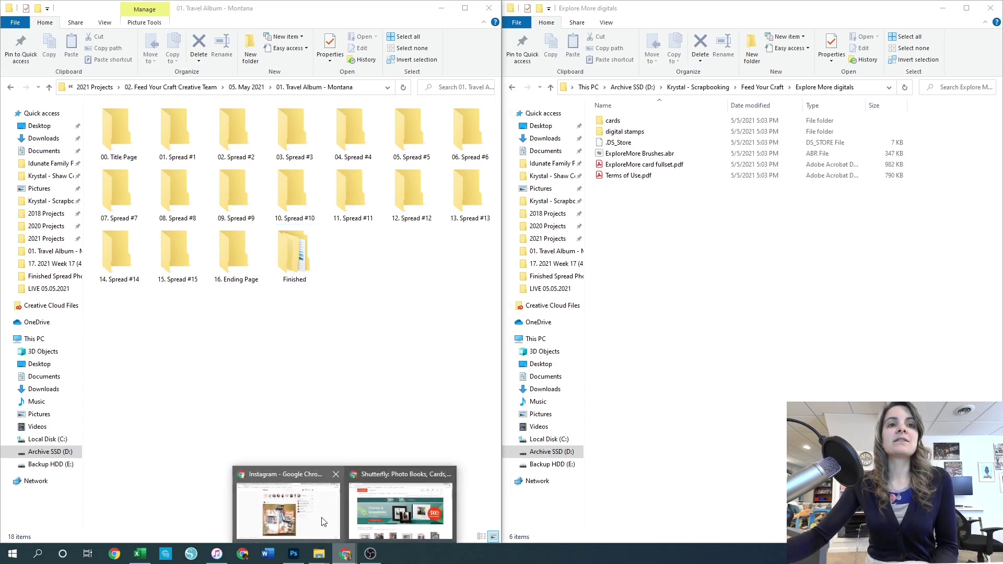
click(393, 517)
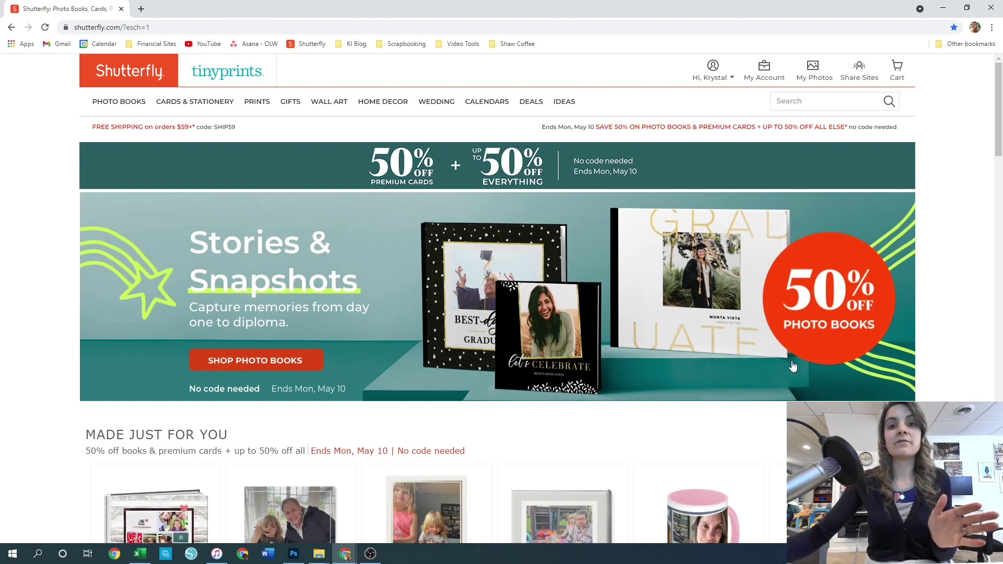
click(811, 74)
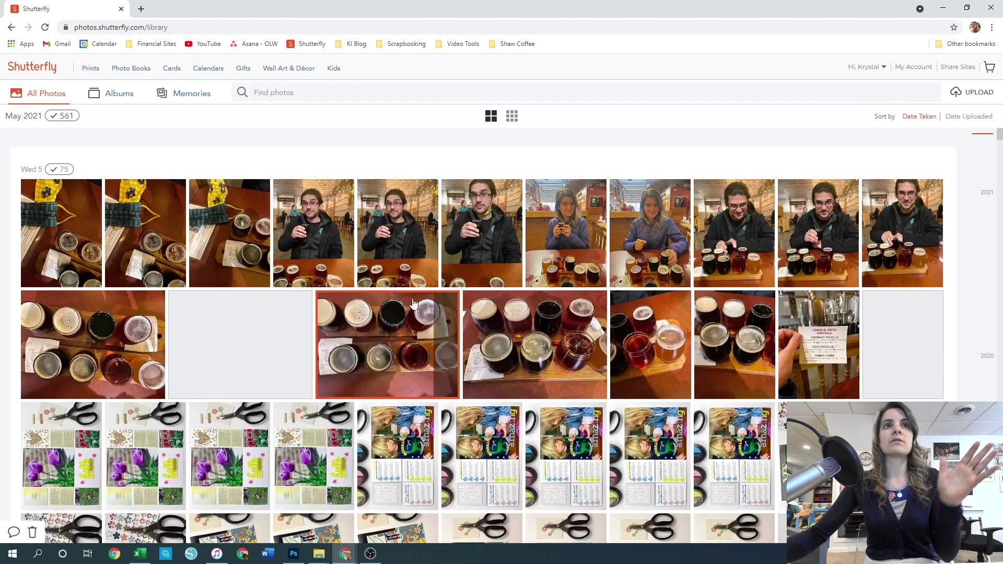
Look over the My Albums collection, open the Shared albums and collapse the folder list
click(111, 93)
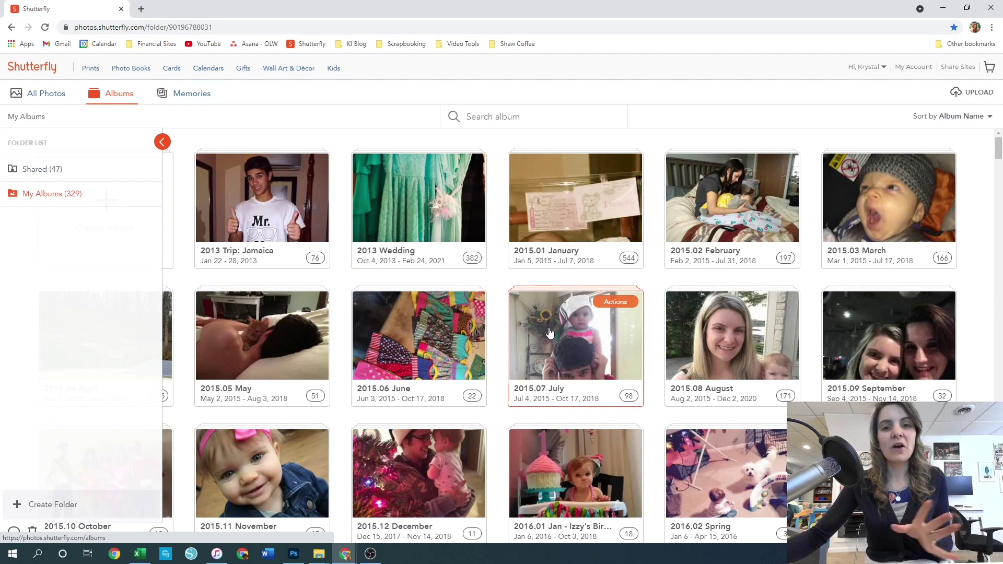
scroll(549, 333, down, 7)
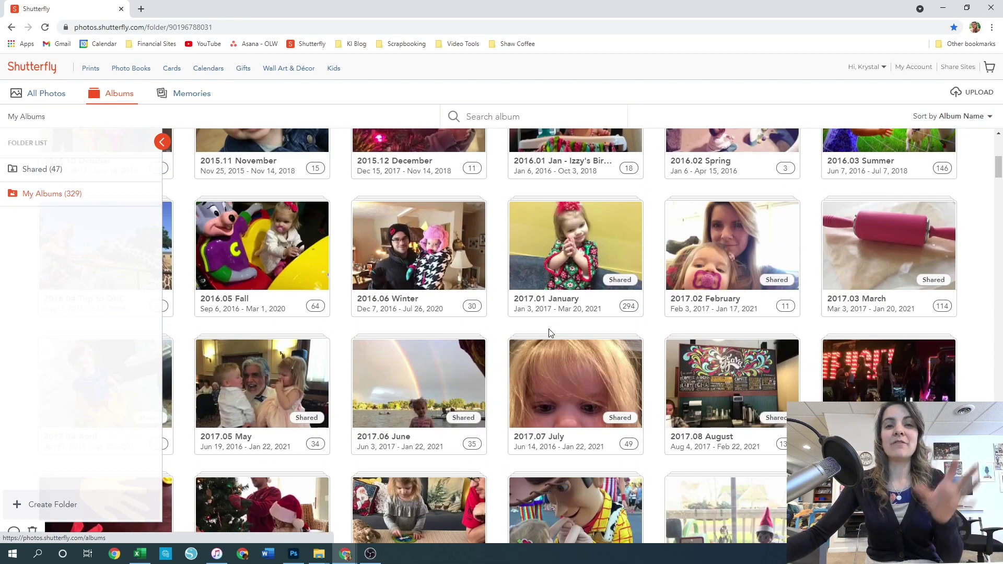
scroll(549, 333, up, 7)
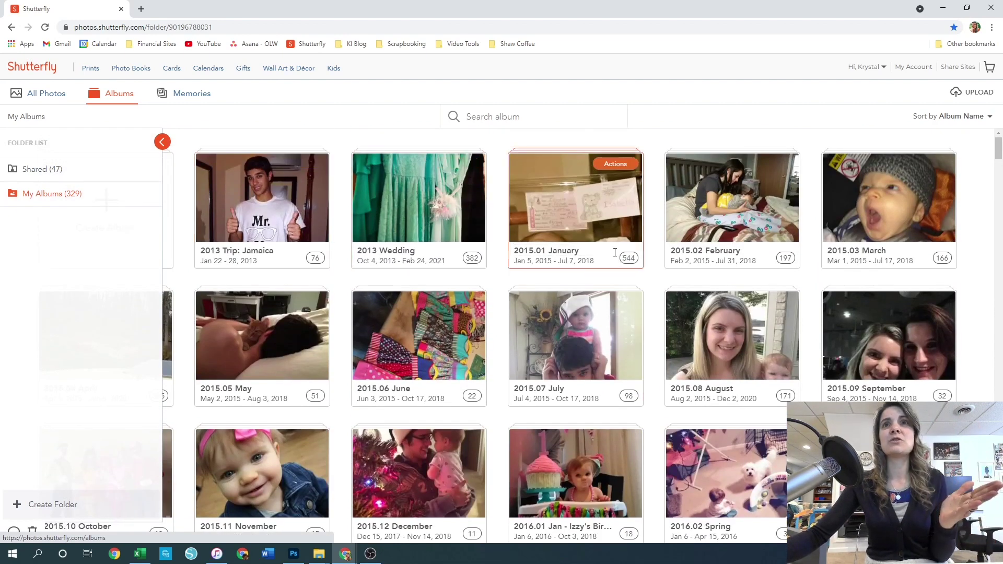
click(35, 171)
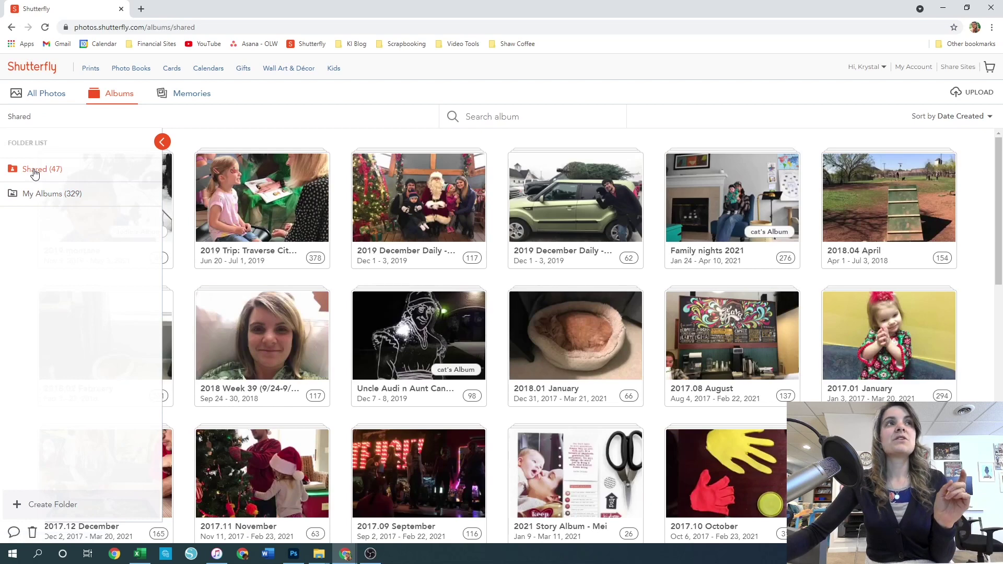
click(162, 142)
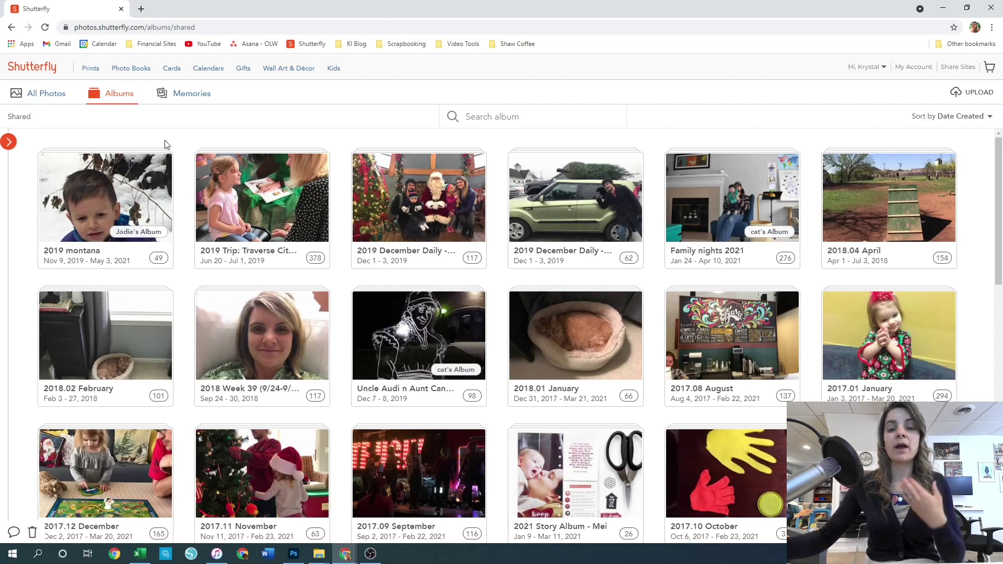
Open the shared album 2019 montana and look through its November 2019 and May 2021 photos
mouse_move(120, 156)
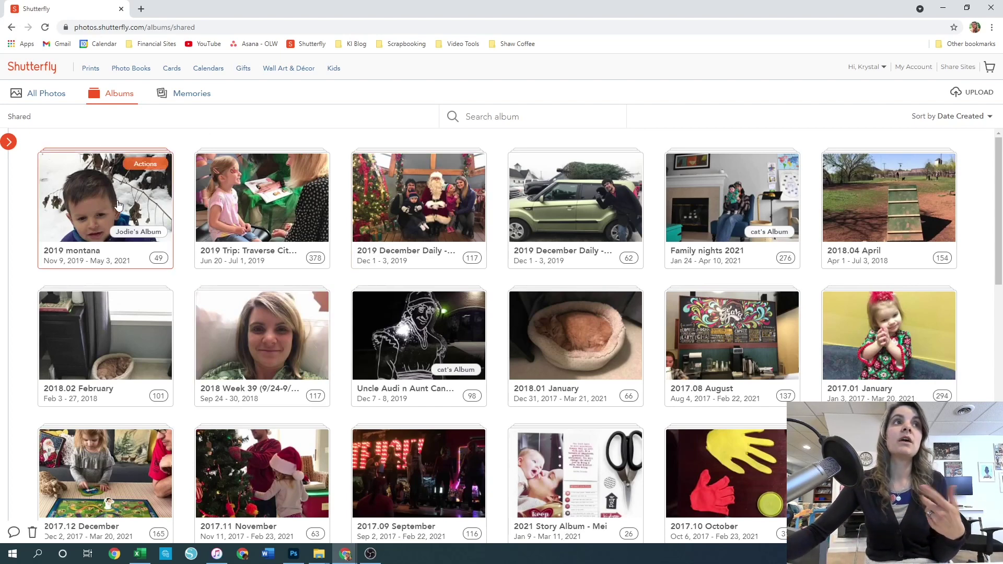
click(111, 202)
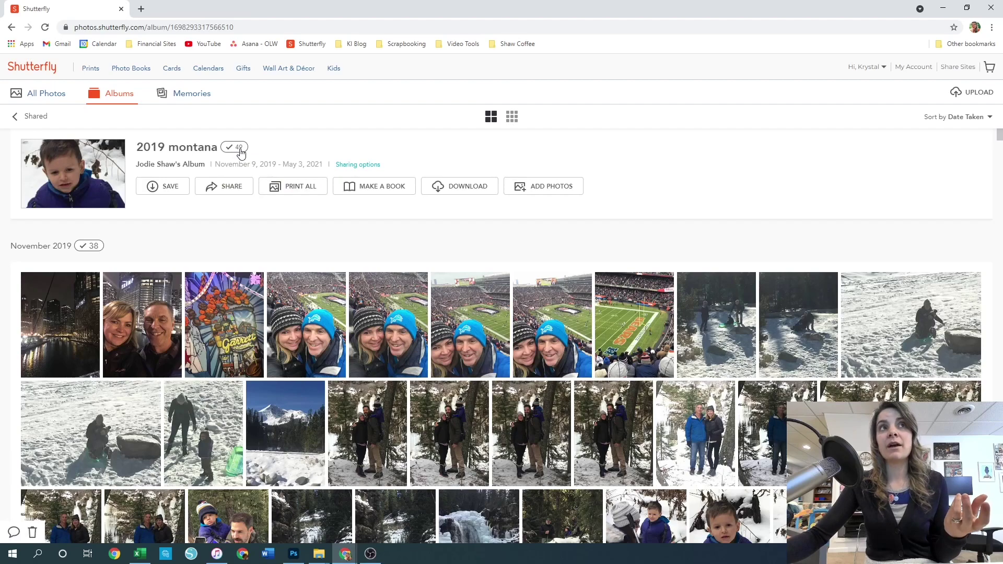
scroll(443, 300, down, 5)
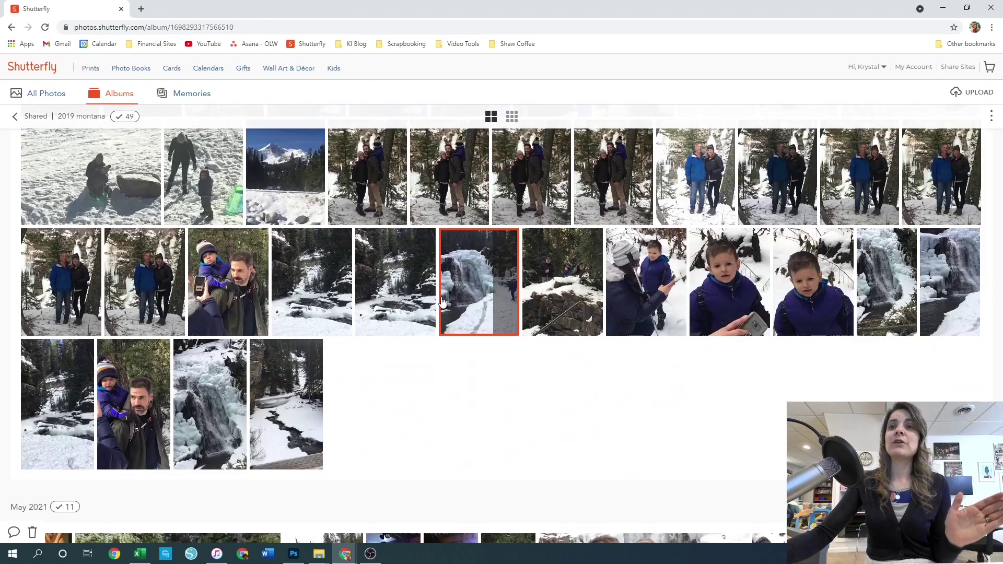
scroll(442, 301, down, 2)
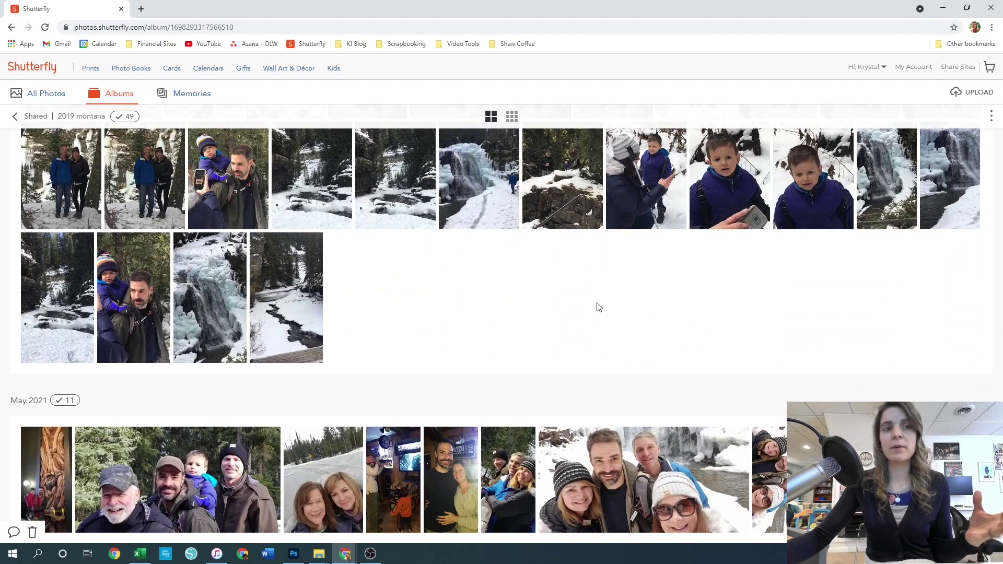
scroll(554, 343, up, 1)
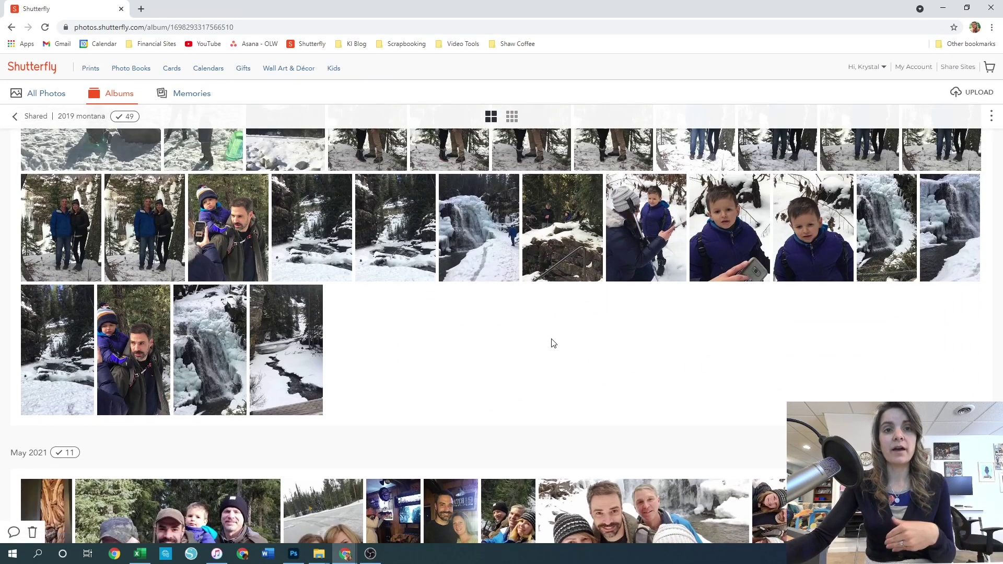
scroll(544, 324, up, 6)
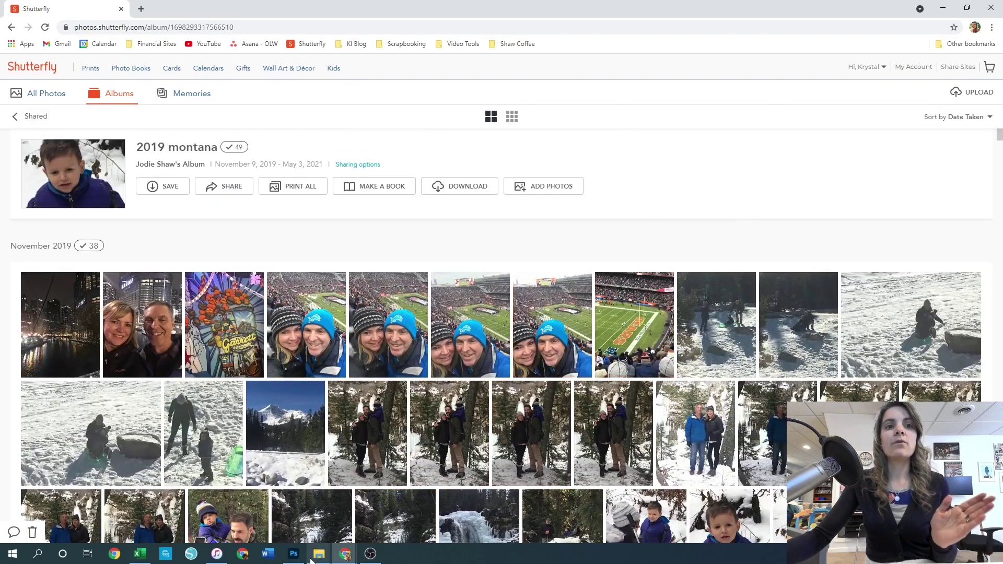
Return to the Montana folder in File Explorer and, in a new window, open Archive1 - 2021-05-05T164009.508.zip from Downloads
mouse_move(318, 555)
mouse_move(316, 519)
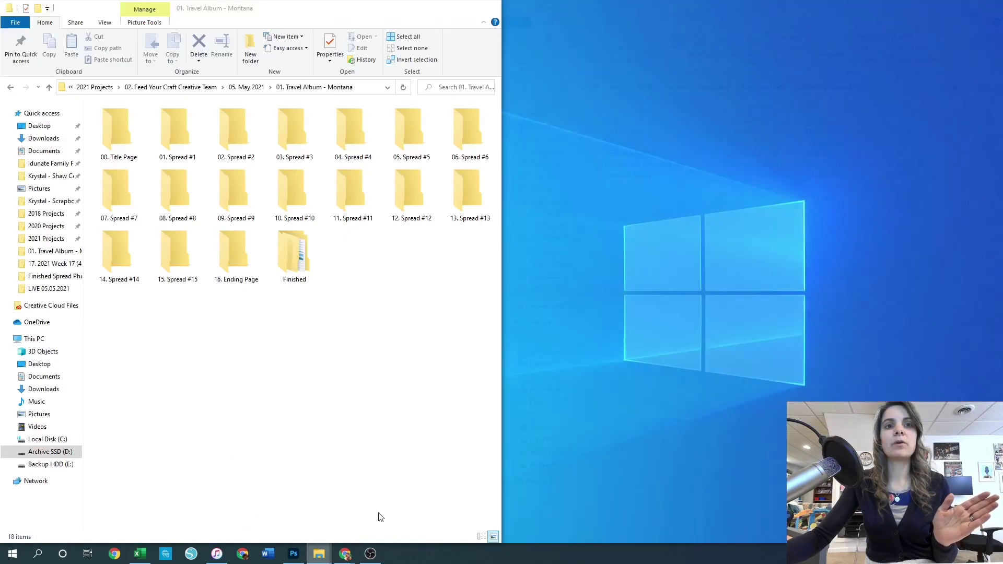
click(381, 514)
middle_click(323, 557)
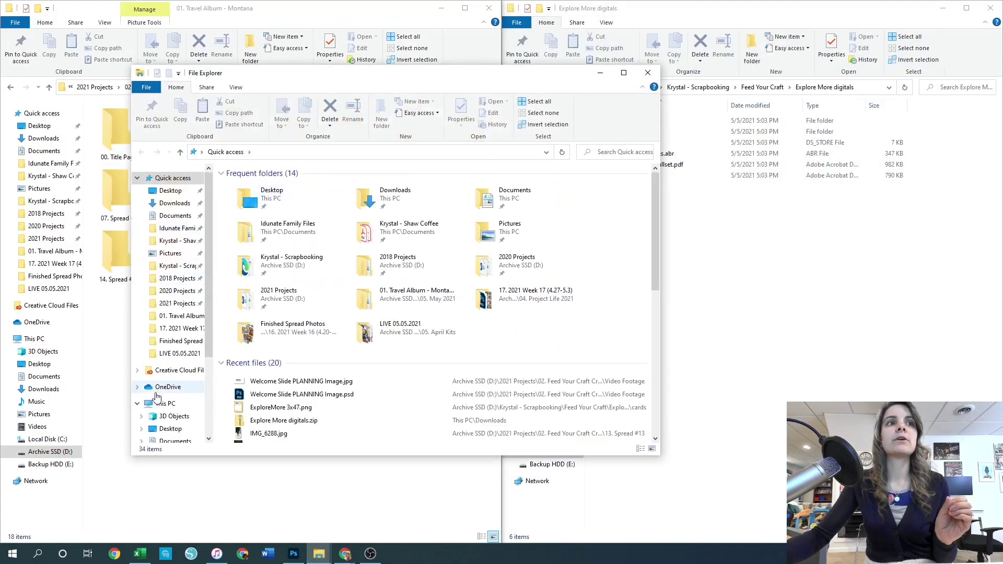
scroll(177, 412, down, 1)
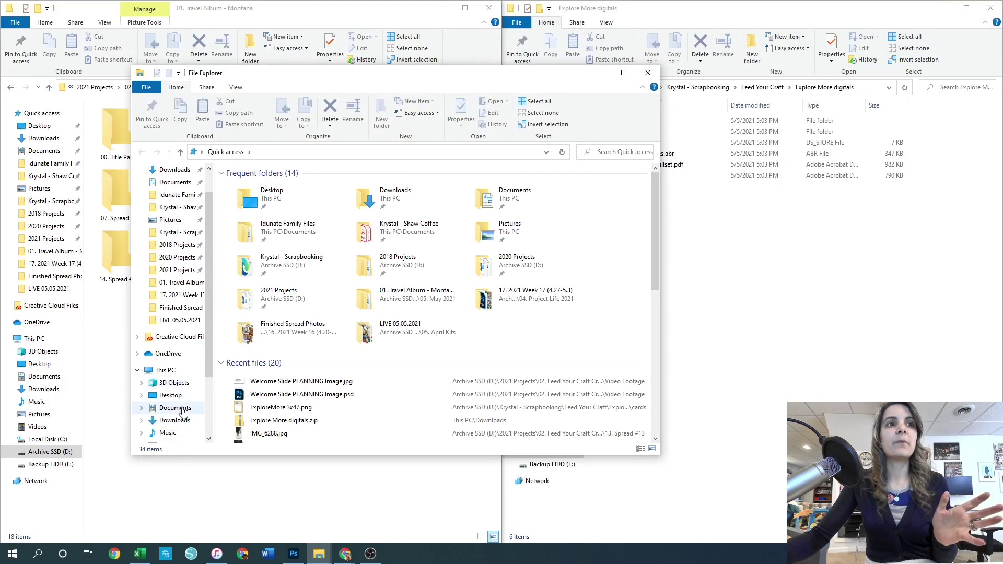
click(180, 410)
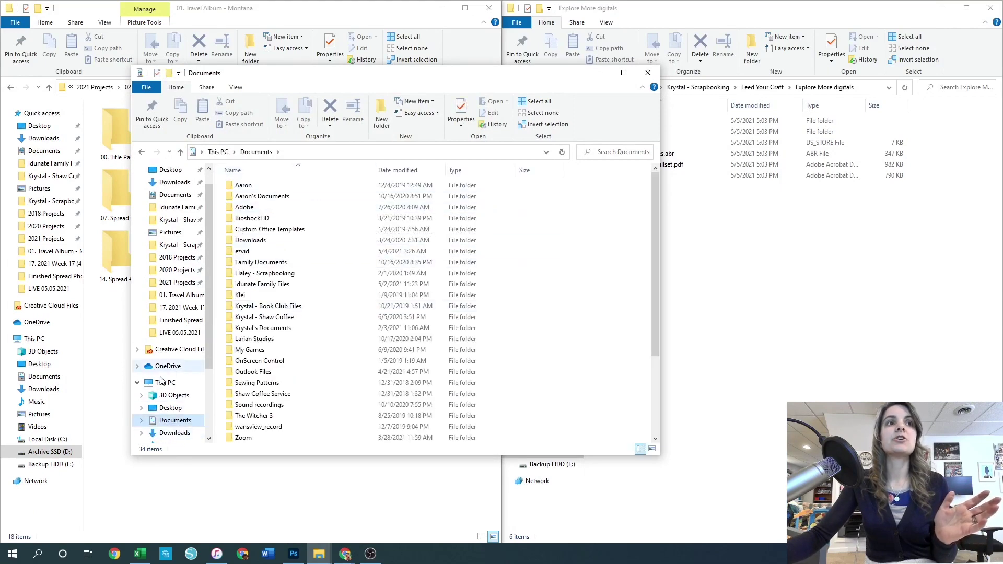
click(174, 433)
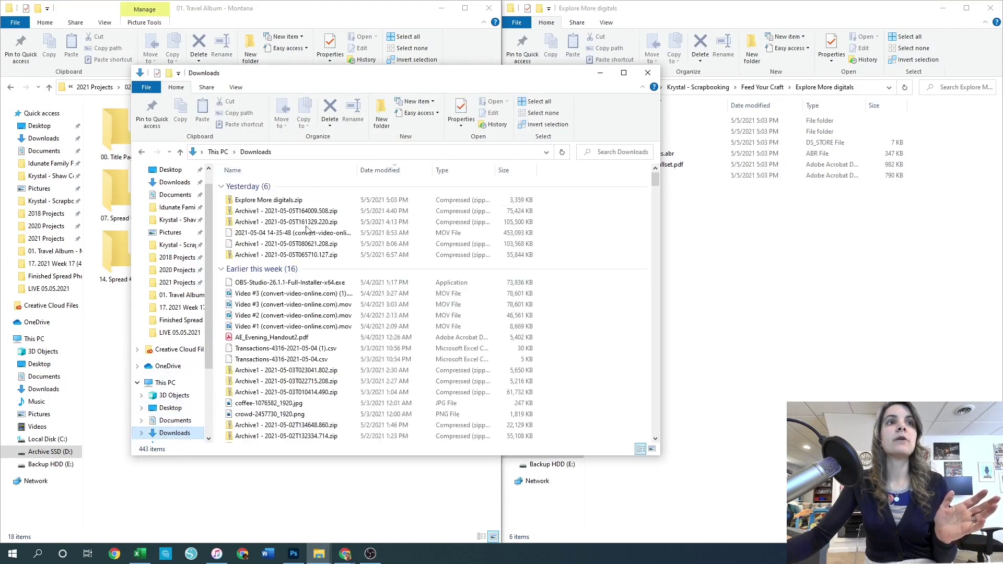
double_click(284, 211)
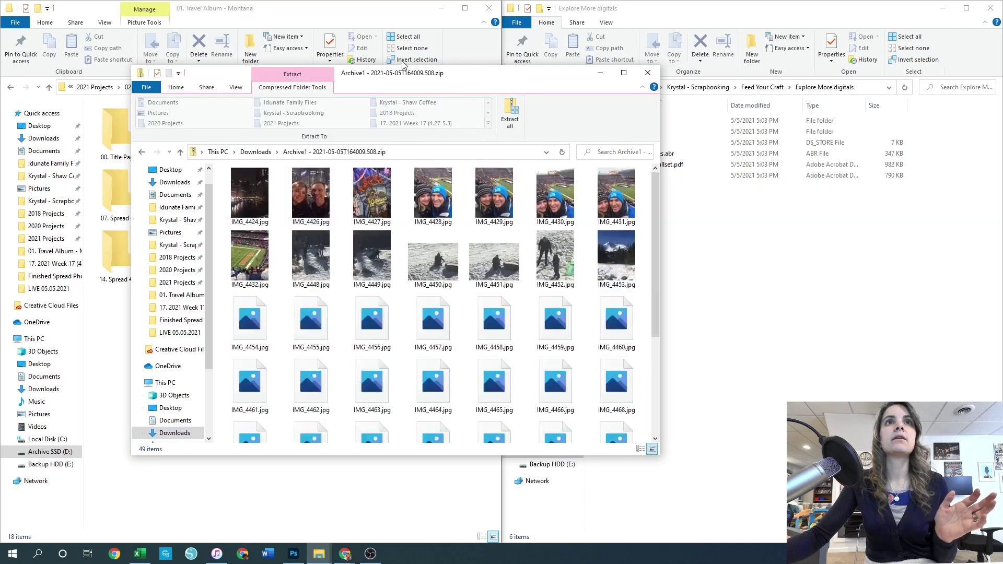
Copy all photos from the zip archive into the 01. Travel Album - Montana folder and clear the selection
drag(402, 73, 793, 172)
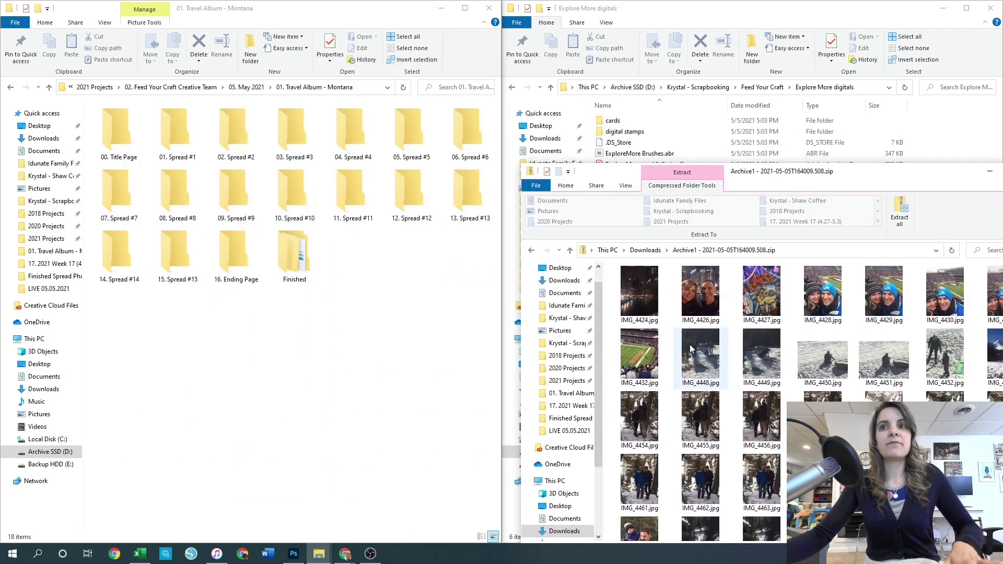
key(ctrl+a)
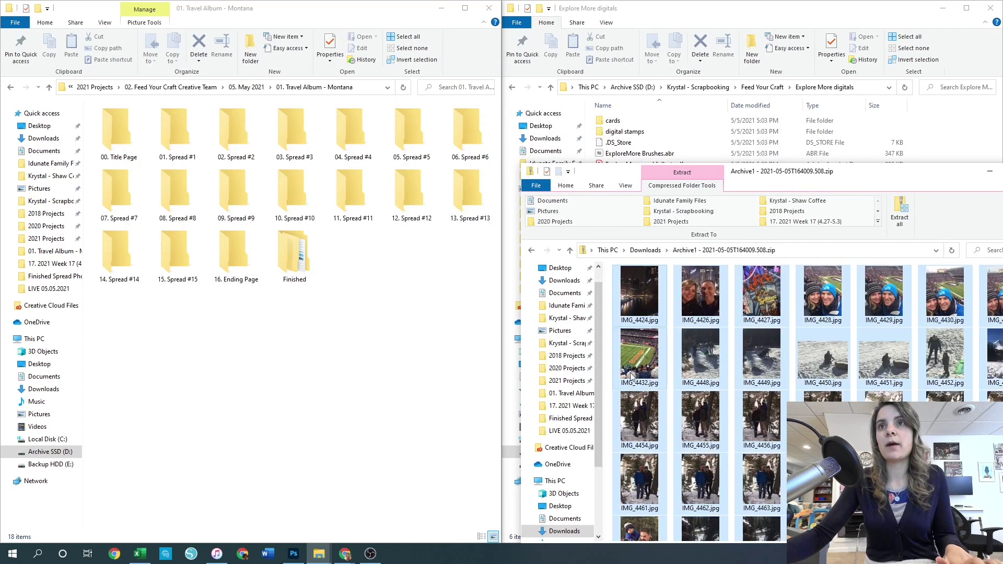
drag(651, 361, 291, 394)
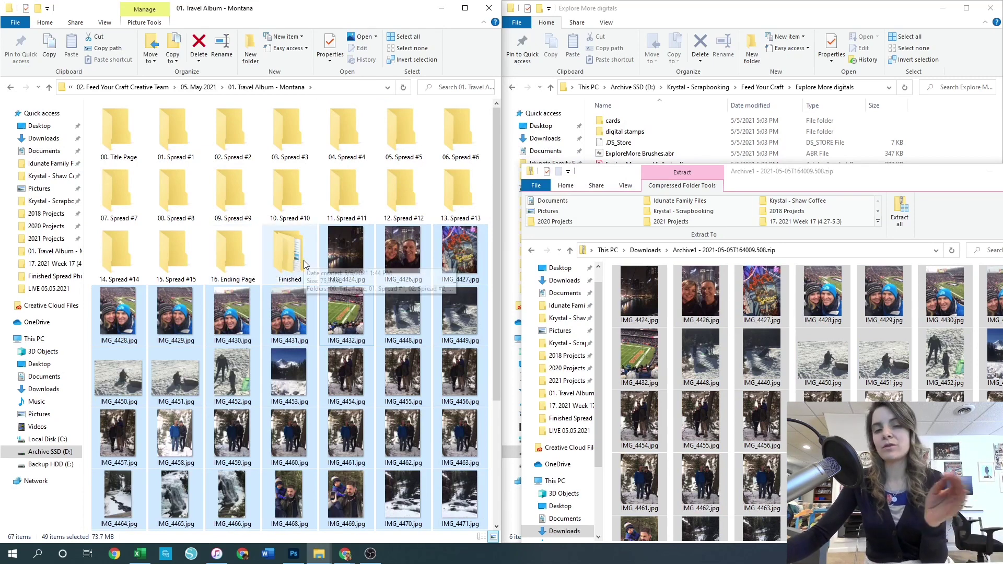
scroll(377, 266, down, 3)
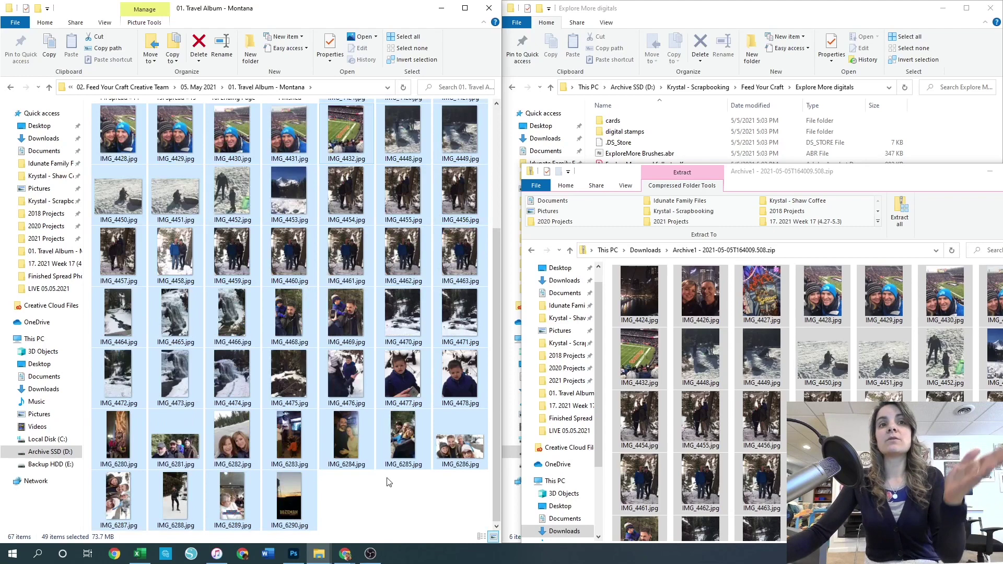
click(391, 516)
scroll(390, 516, up, 3)
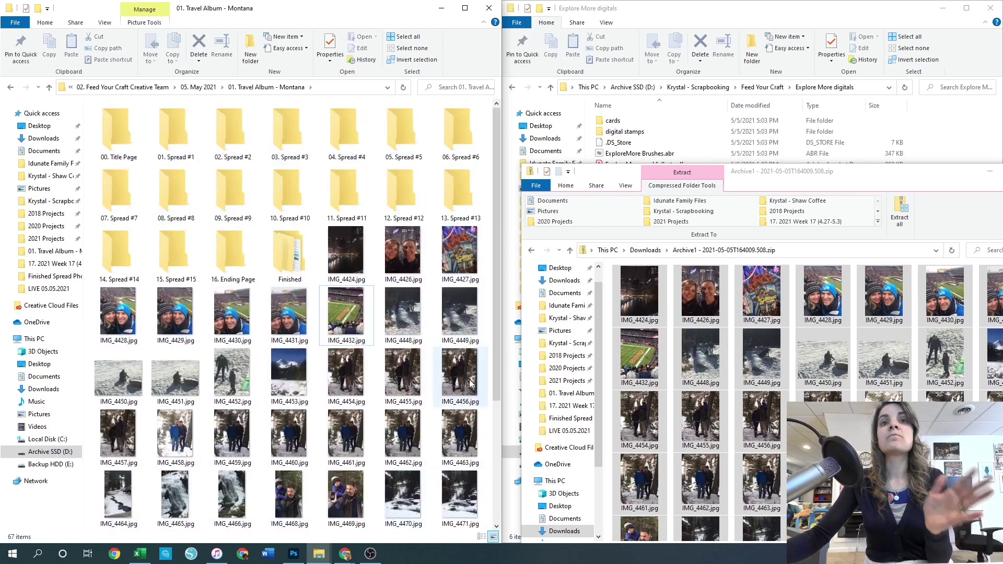
Close the zip archive window and look over the photos copied into the Montana travel album folder
scroll(678, 354, down, 3)
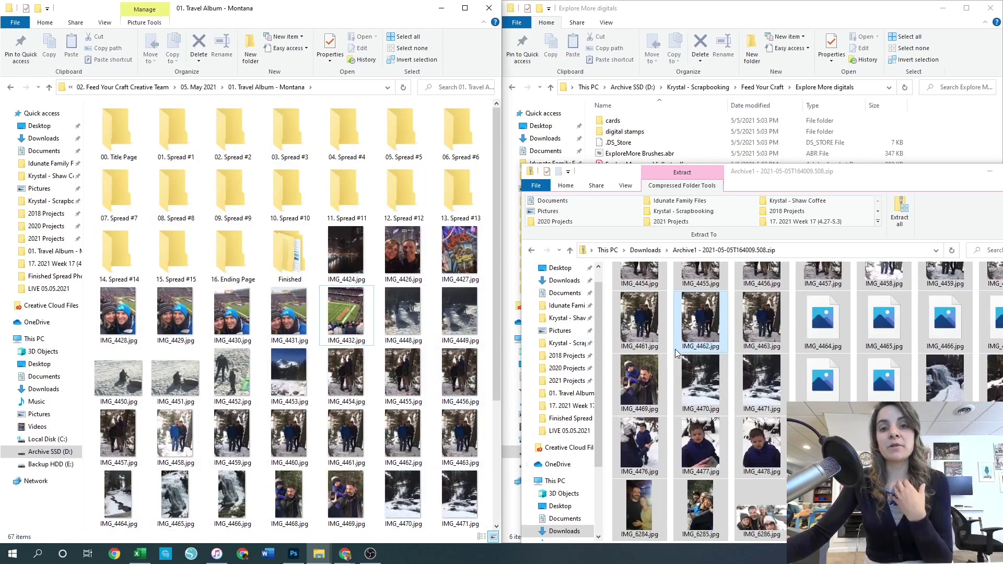
click(955, 175)
drag(955, 176, 721, 147)
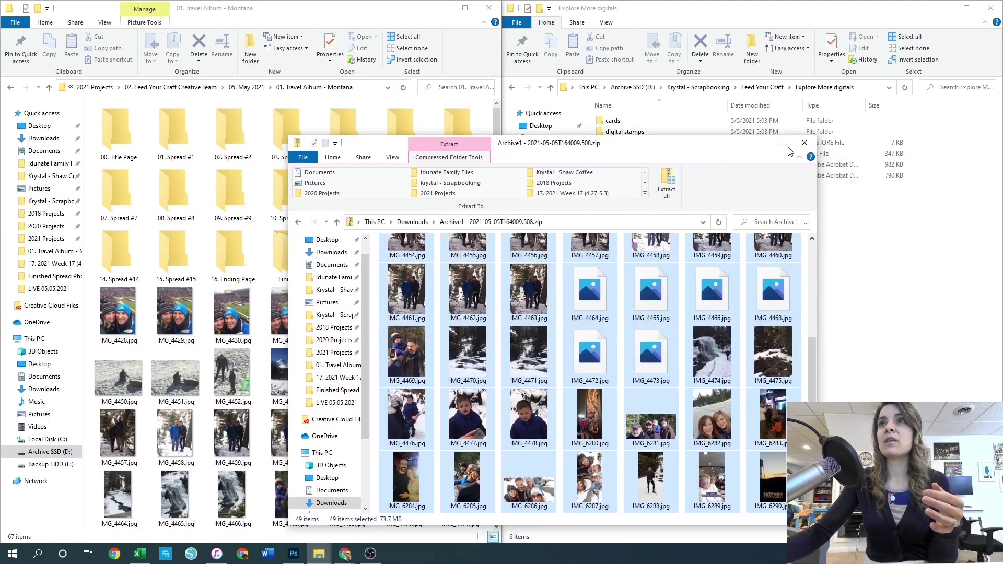
click(804, 142)
scroll(377, 392, down, 3)
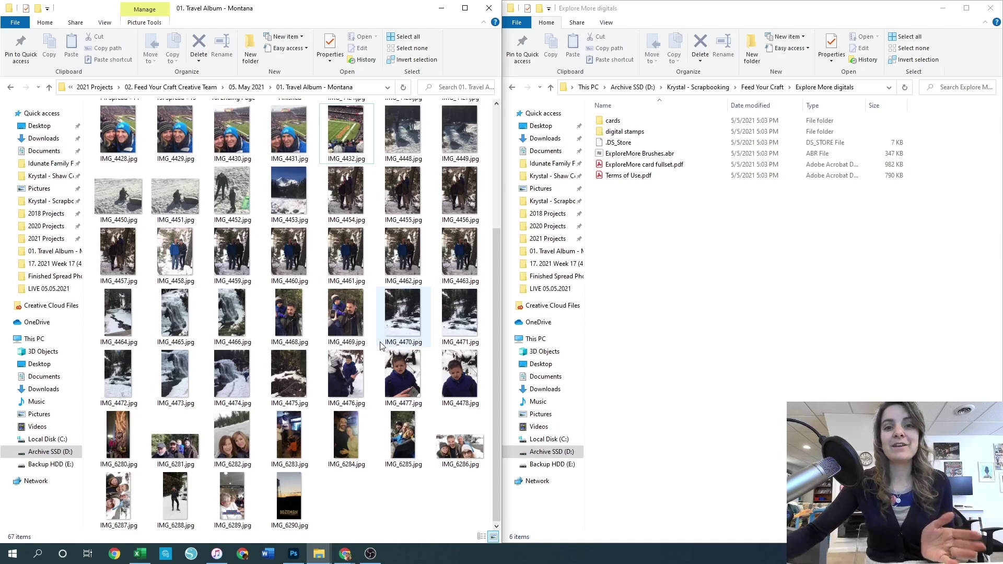
scroll(357, 390, up, 3)
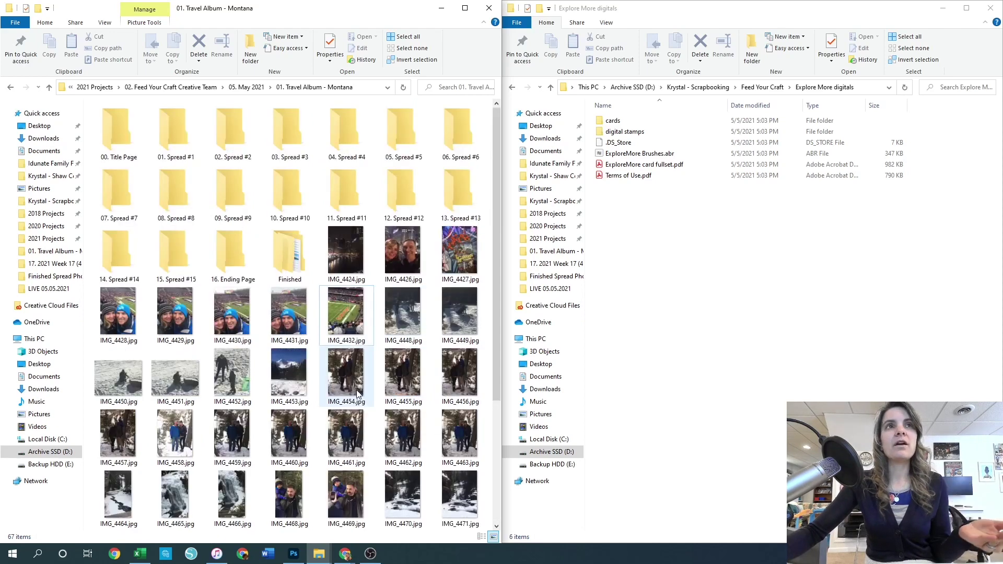
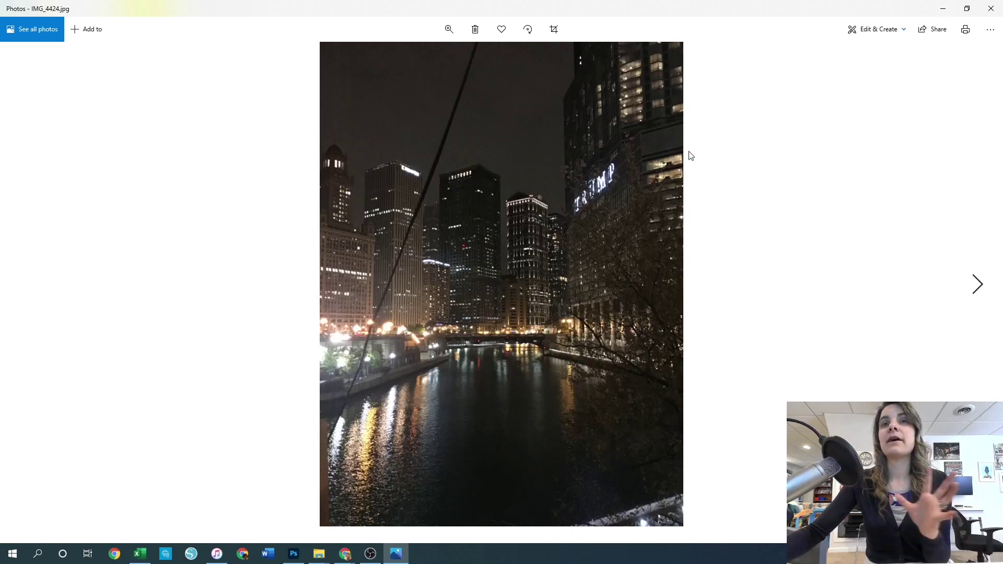
Close the preview of IMG_4424.jpg and move that photo into the 01. Spread #1 folder
click(992, 9)
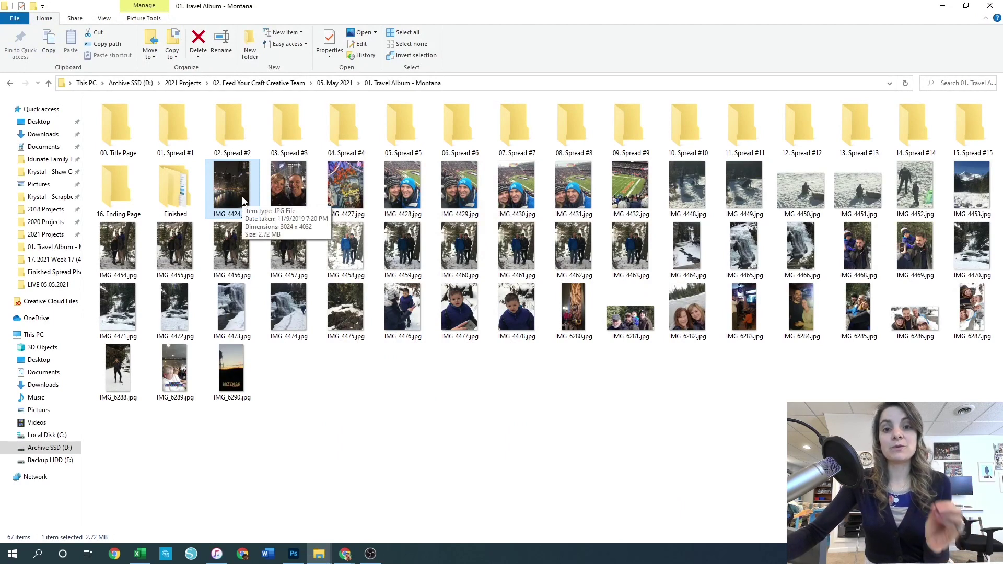
drag(243, 200, 172, 151)
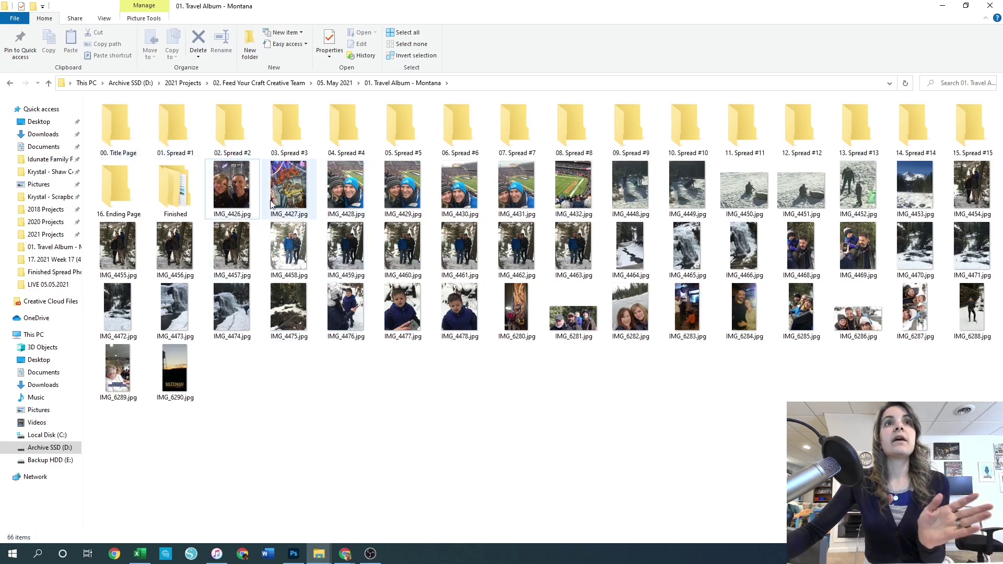
Move IMG_4426.jpg and IMG_4427.jpg together into the 02. Spread #2 folder
click(235, 202)
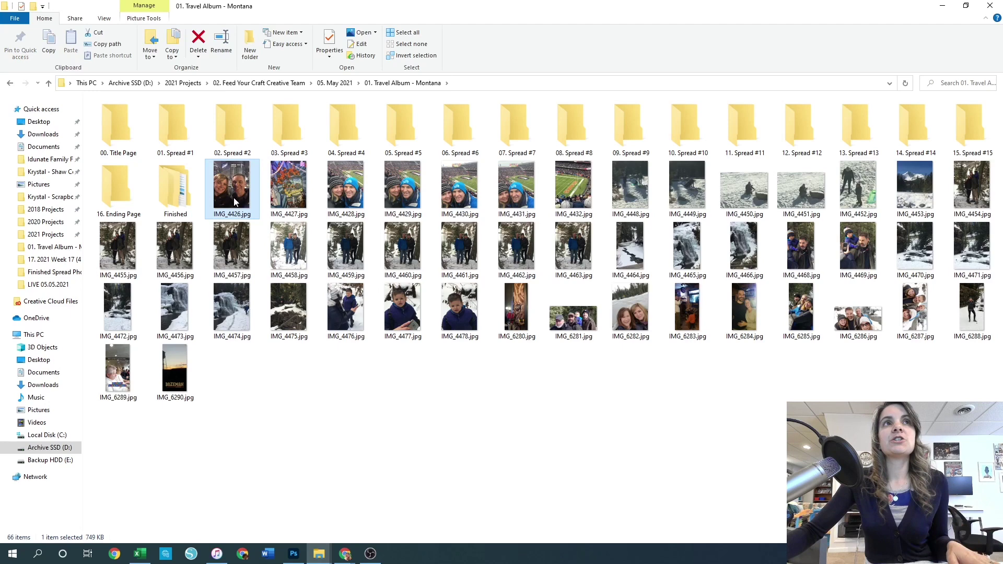
ctrl+click(286, 202)
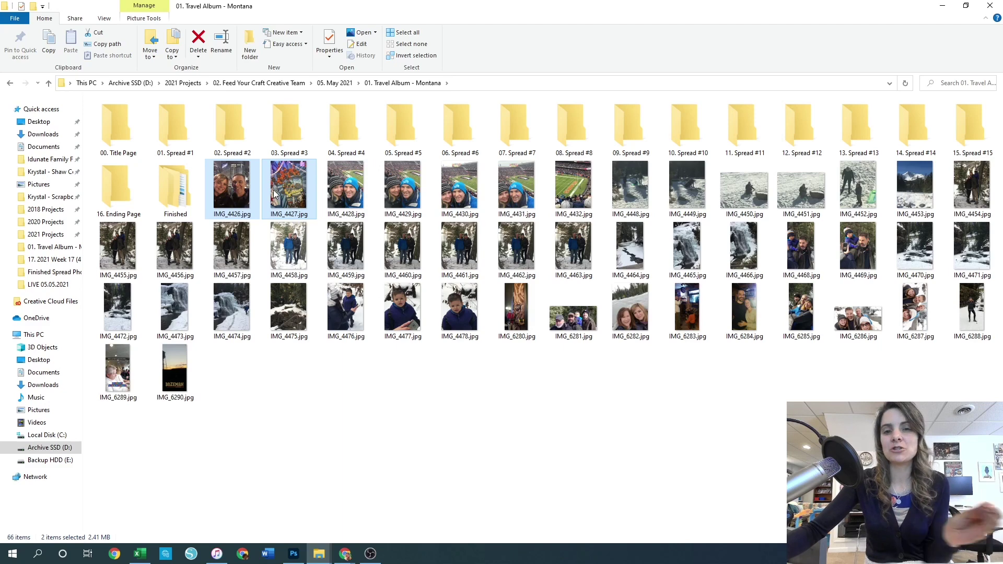
drag(242, 198, 241, 156)
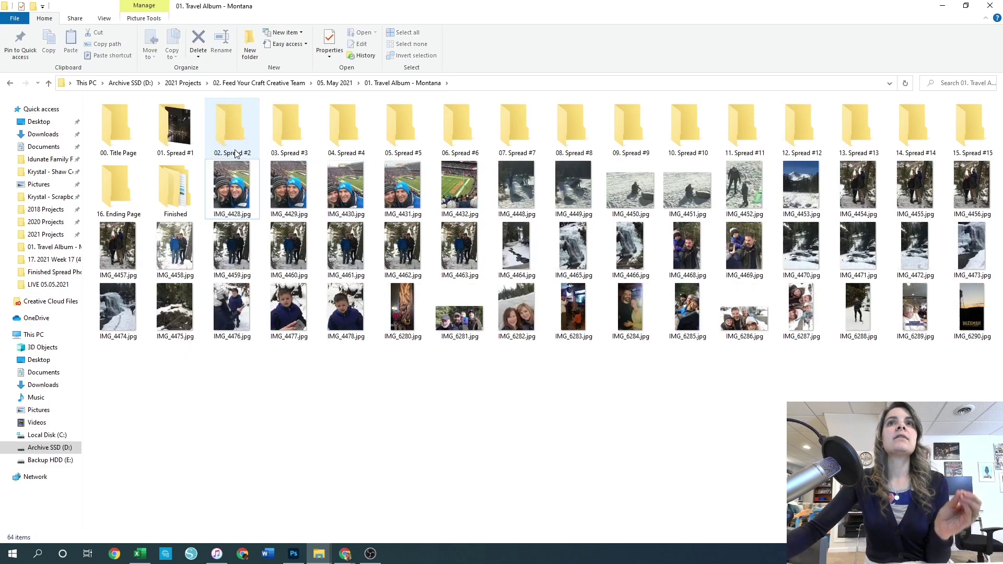
Move the five stadium photos, IMG_4428.jpg through IMG_4432.jpg, into the 03. Spread #3 folder
click(237, 203)
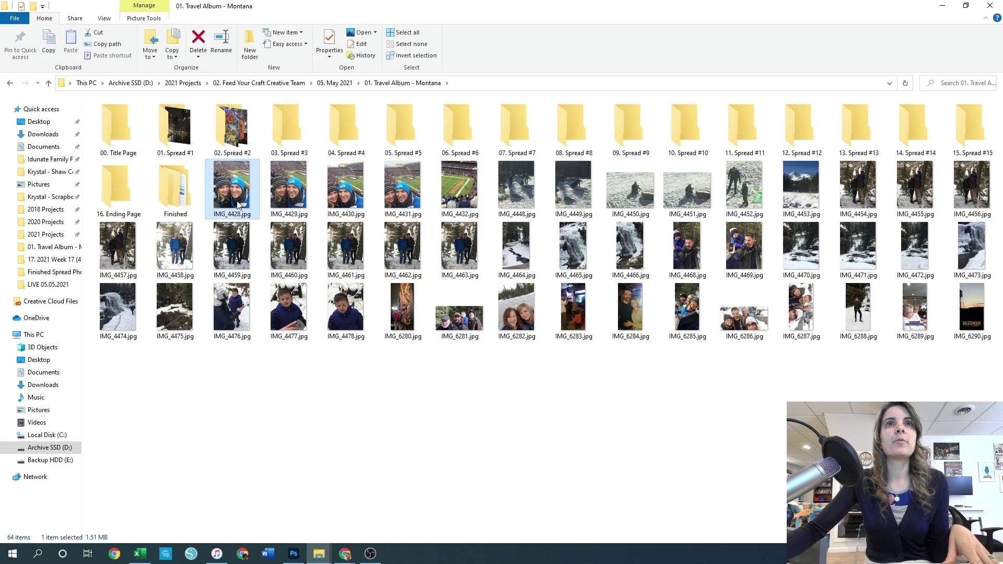
shift+click(473, 193)
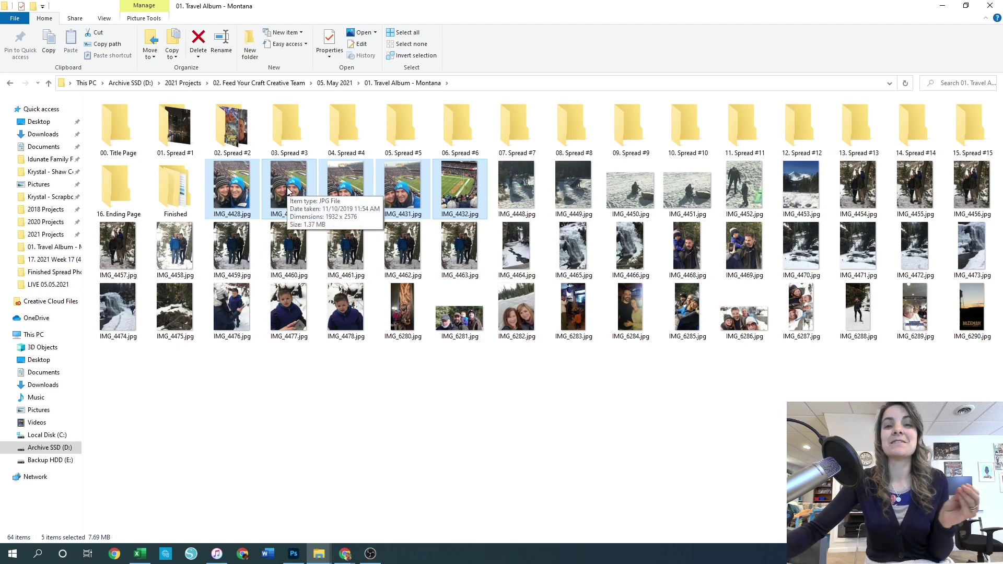
drag(288, 195, 293, 154)
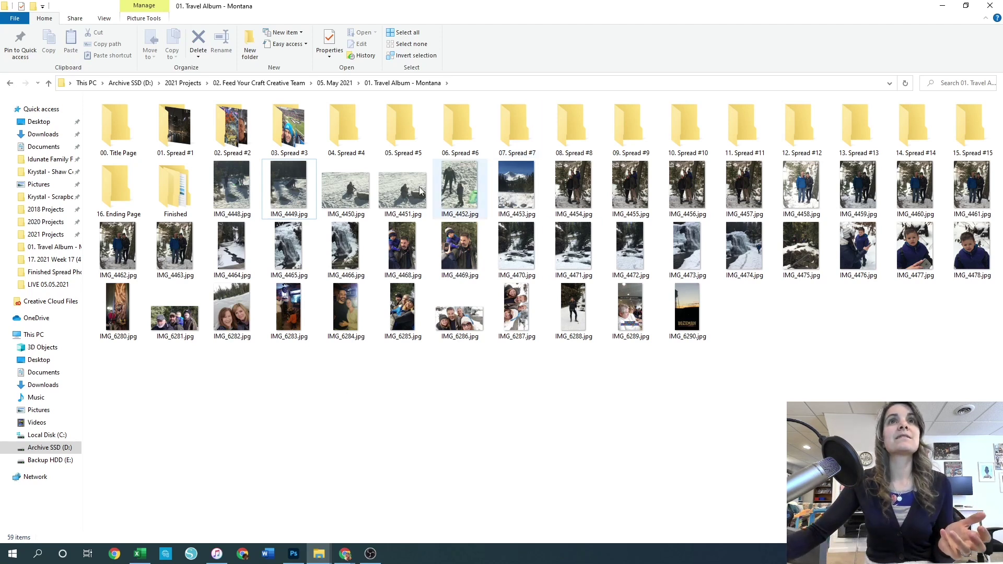
Preview the sledding photos IMG_4448.jpg through IMG_4452.jpg, close the preview, and move all five into the 04. Spread #4 folder
double_click(226, 190)
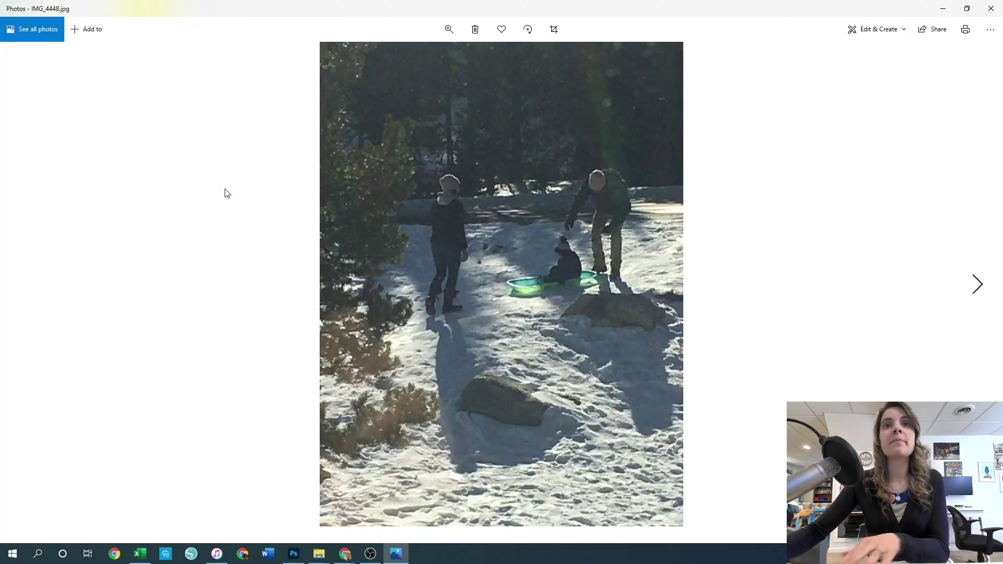
key(Right)
key(Right)
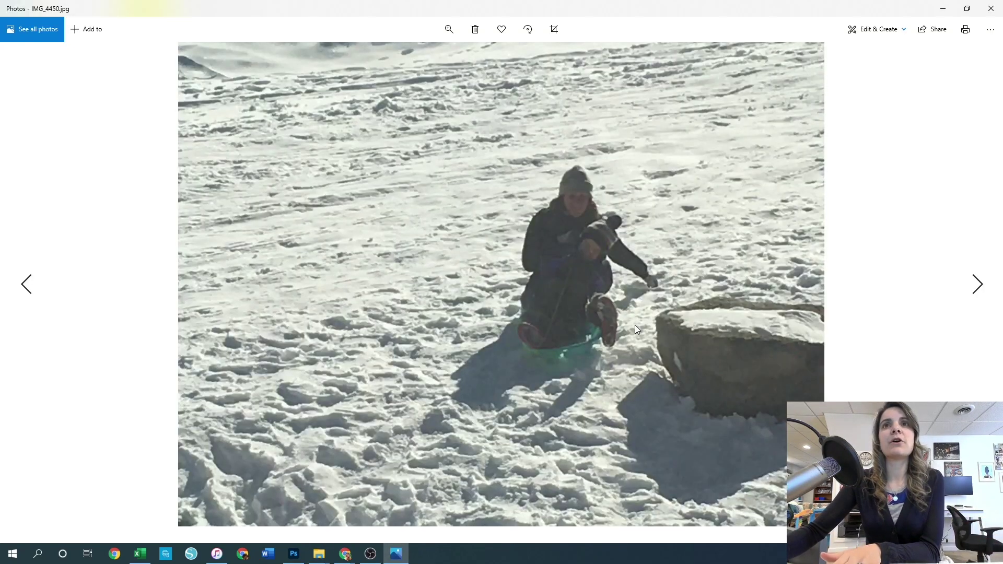
key(Right)
key(Right)
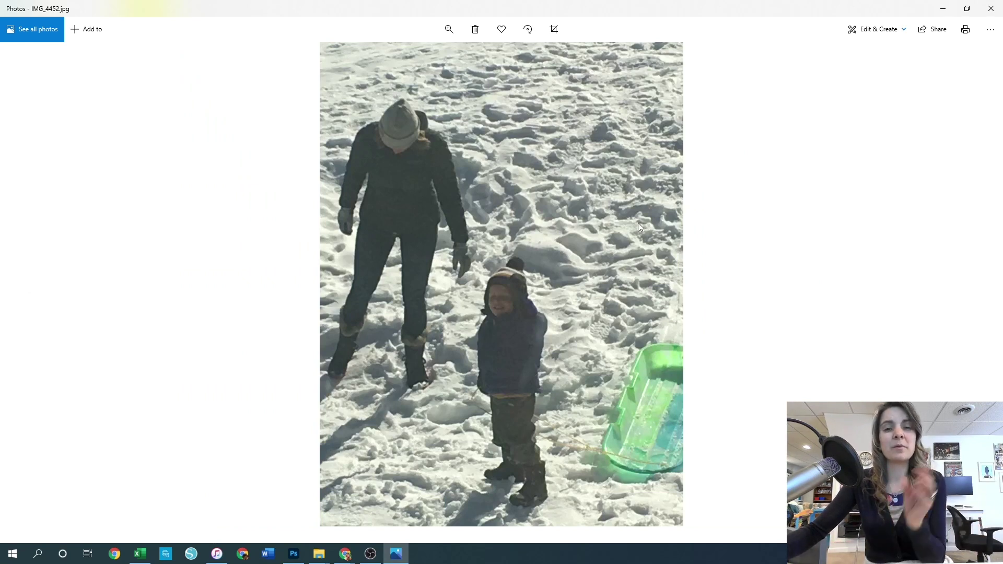
click(991, 8)
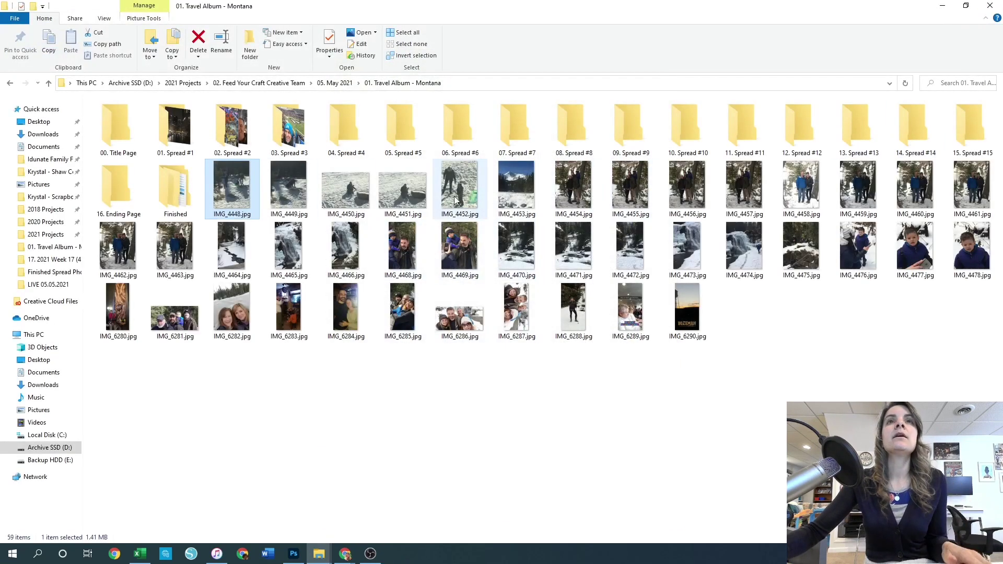
shift+click(458, 196)
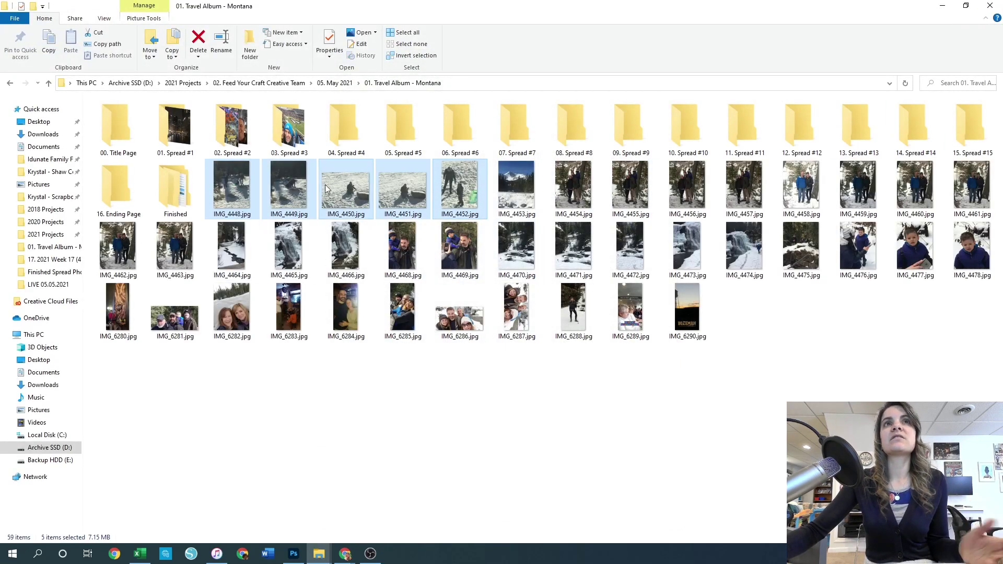
drag(328, 188, 347, 136)
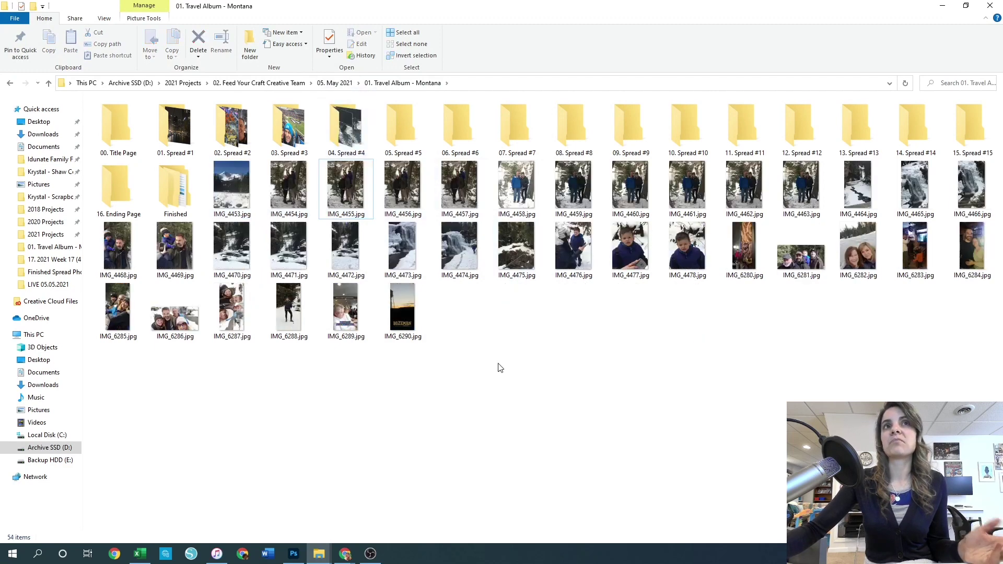
Preview the mountain photo IMG_4453.jpg, close it, and move the photo into the 05. Spread #5 folder
double_click(227, 200)
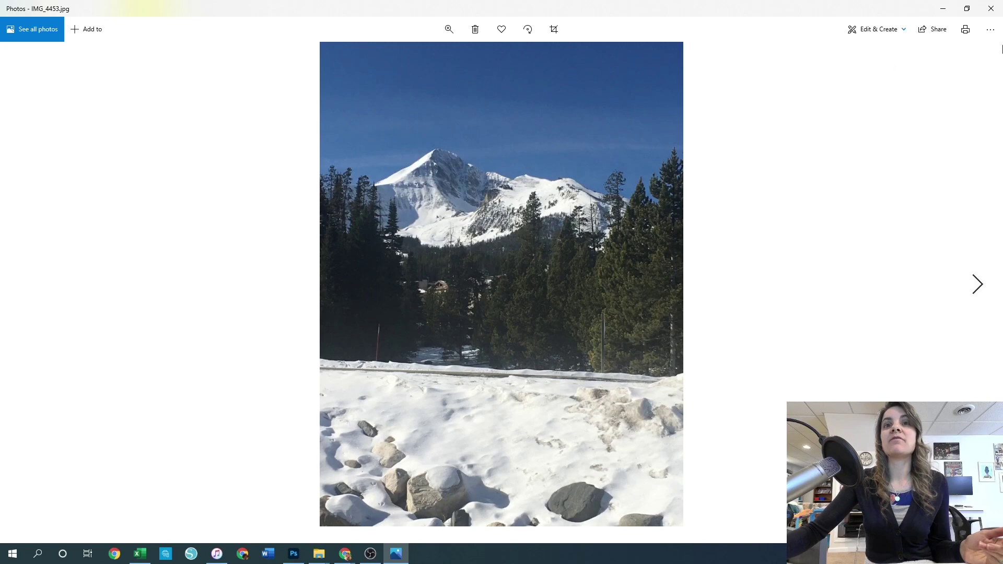
click(991, 8)
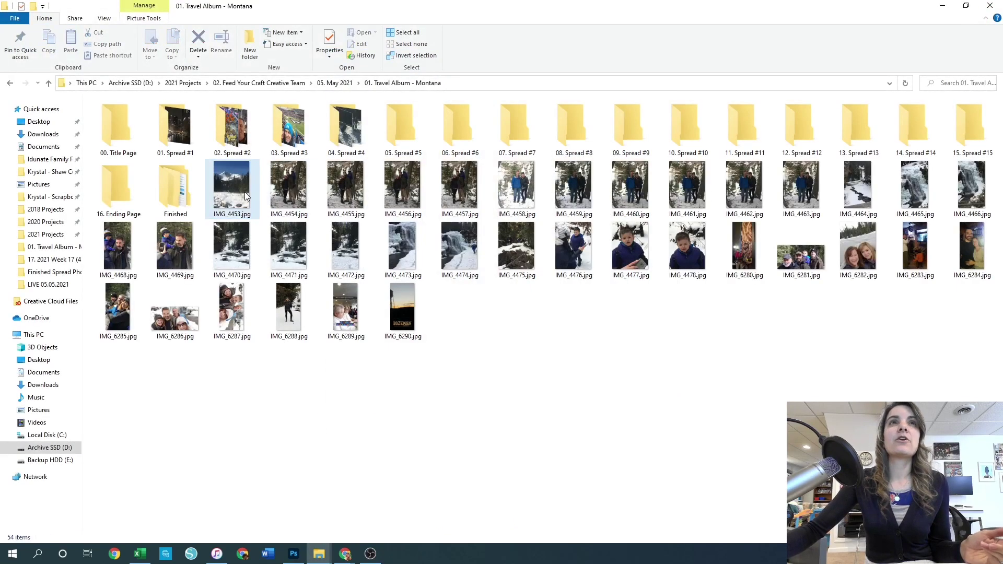
drag(235, 187, 400, 143)
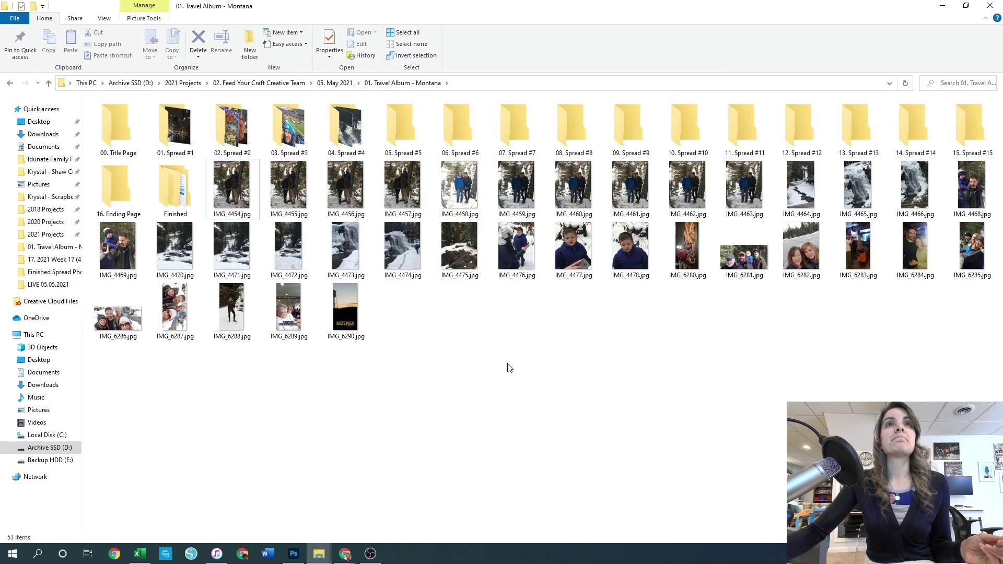
Page through the photos from IMG_4454.jpg to IMG_4465.jpg, compare the similar couple shots by the frozen waterfall, and close the preview
double_click(233, 193)
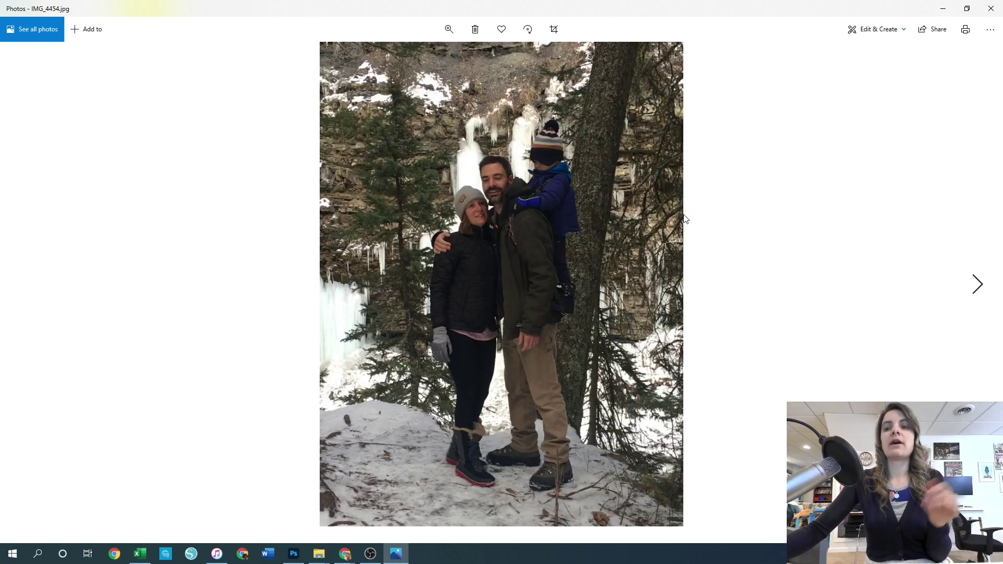
key(Right)
key(Right)
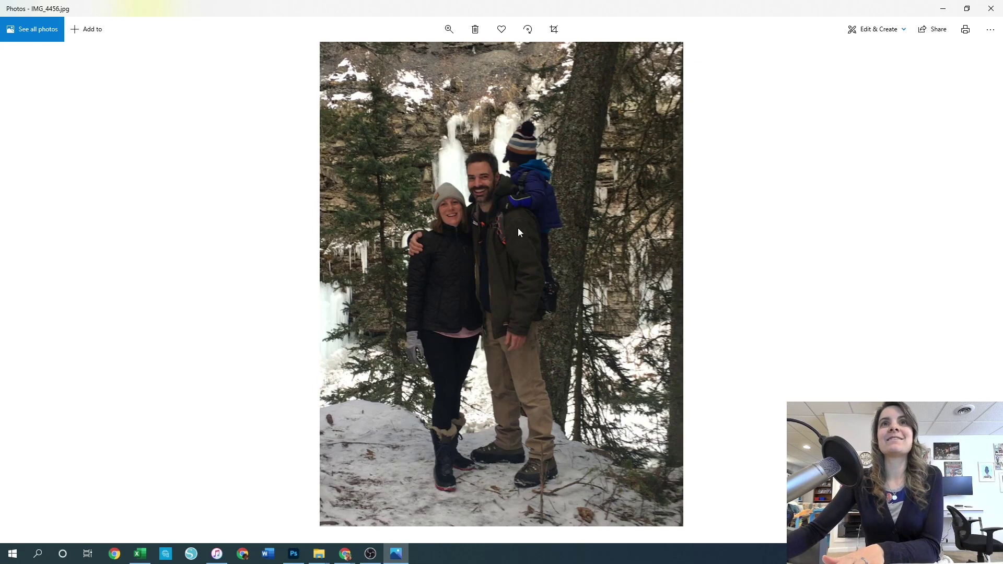
key(Right)
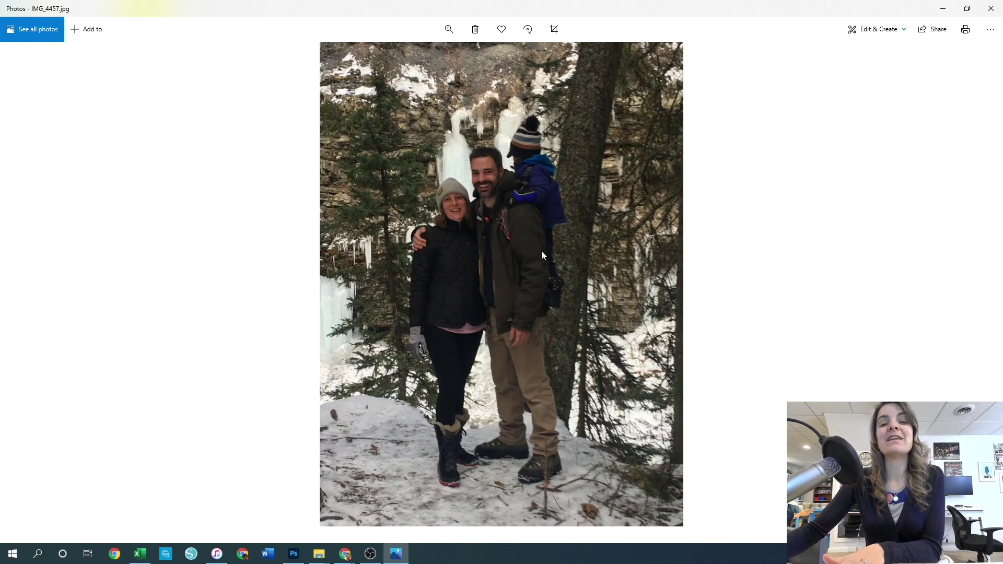
key(Left)
key(Right)
key(Left)
key(Left)
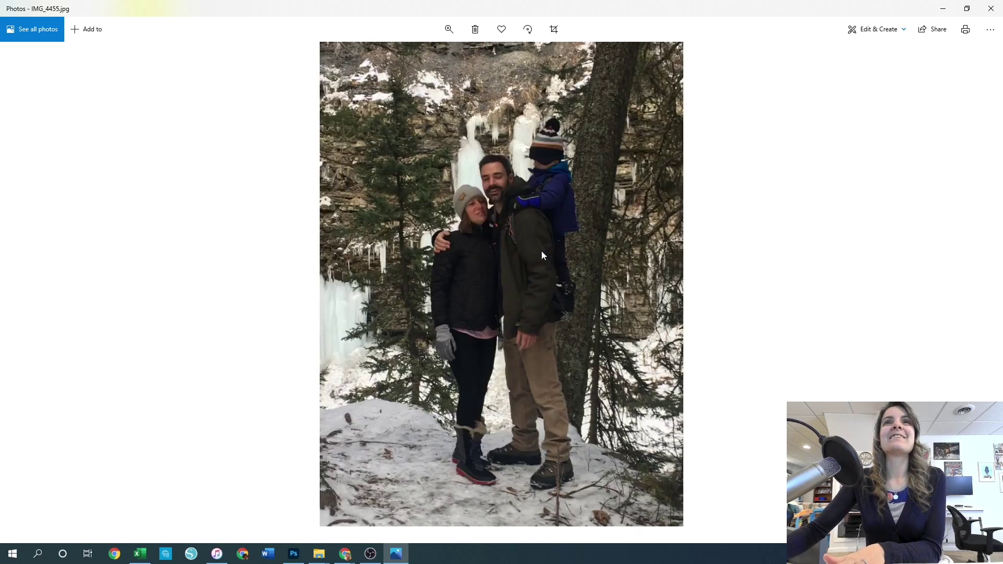
key(Right)
key(Right)
key(Right)
key(Right)
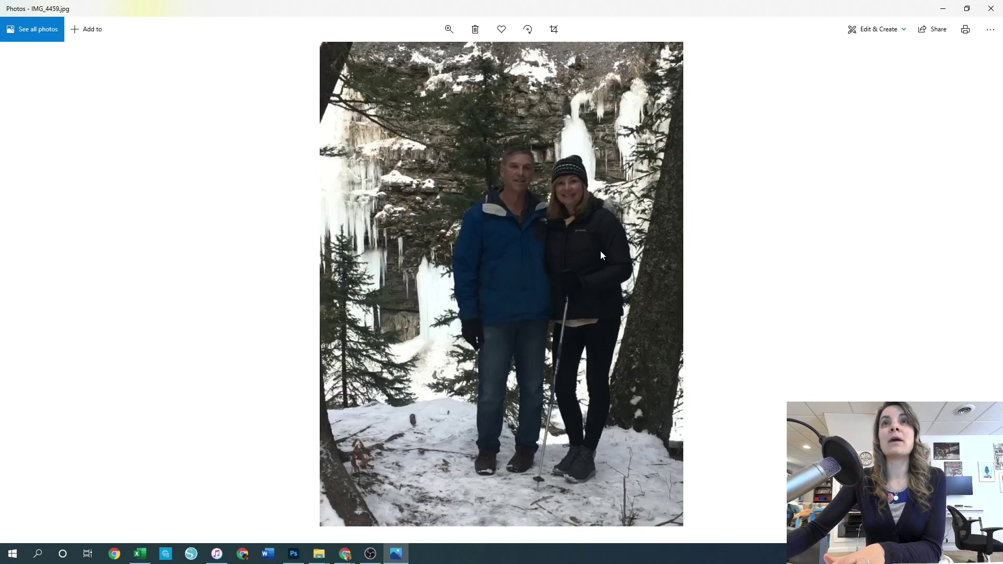
key(Right)
key(Right)
key(Right)
key(Right)
key(Right)
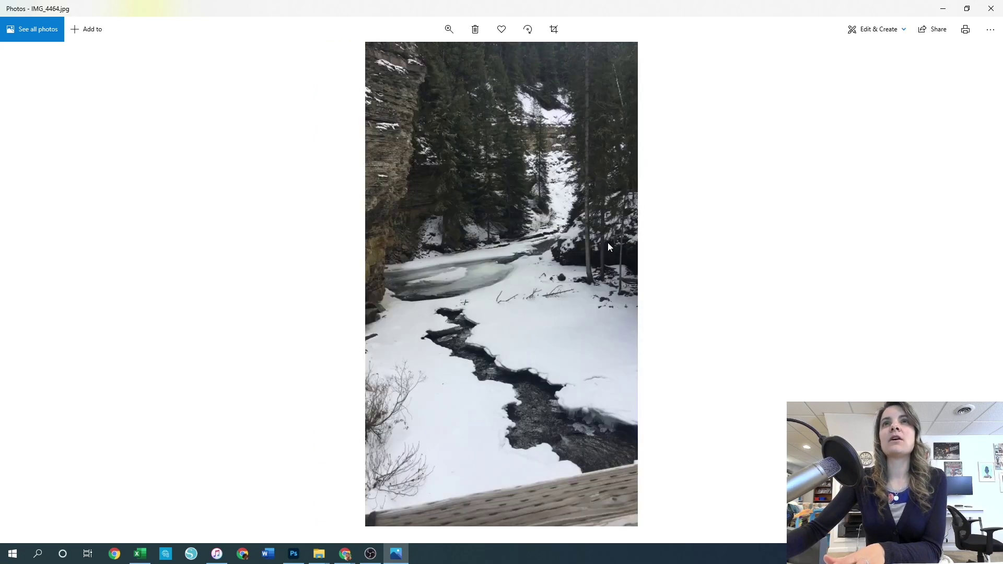
key(Right)
key(Left)
click(991, 9)
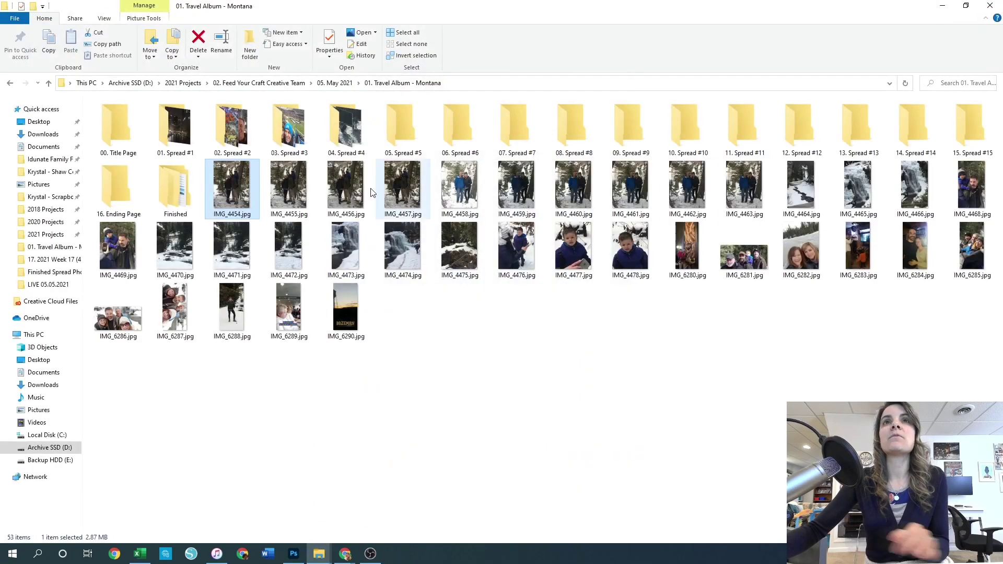
Move IMG_4454.jpg through IMG_4457.jpg into the 05. Spread #5 folder and IMG_4458.jpg through IMG_4463.jpg into the 06. Spread #6 folder
shift+click(404, 196)
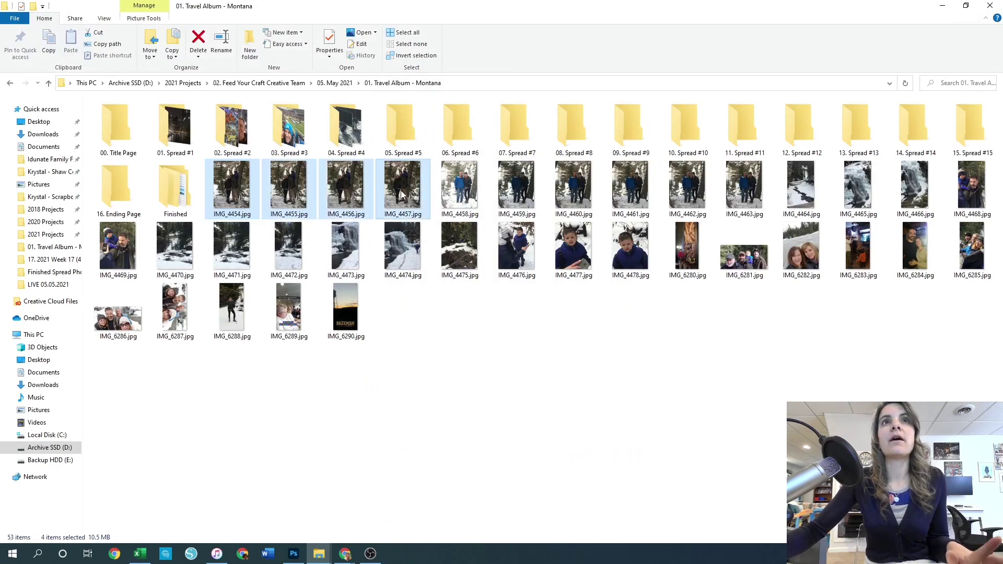
drag(400, 190, 400, 144)
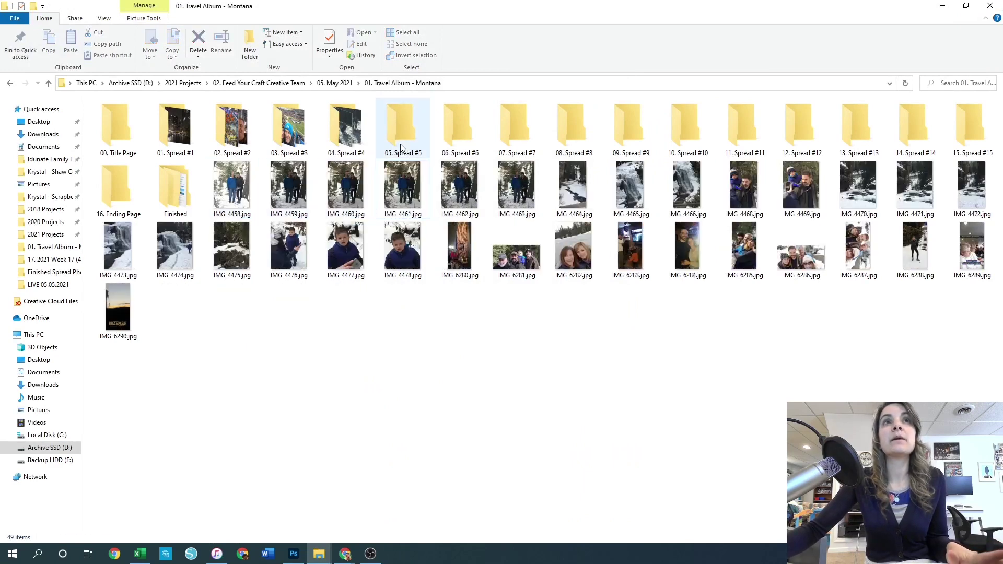
click(241, 201)
shift+click(496, 194)
drag(496, 193, 468, 138)
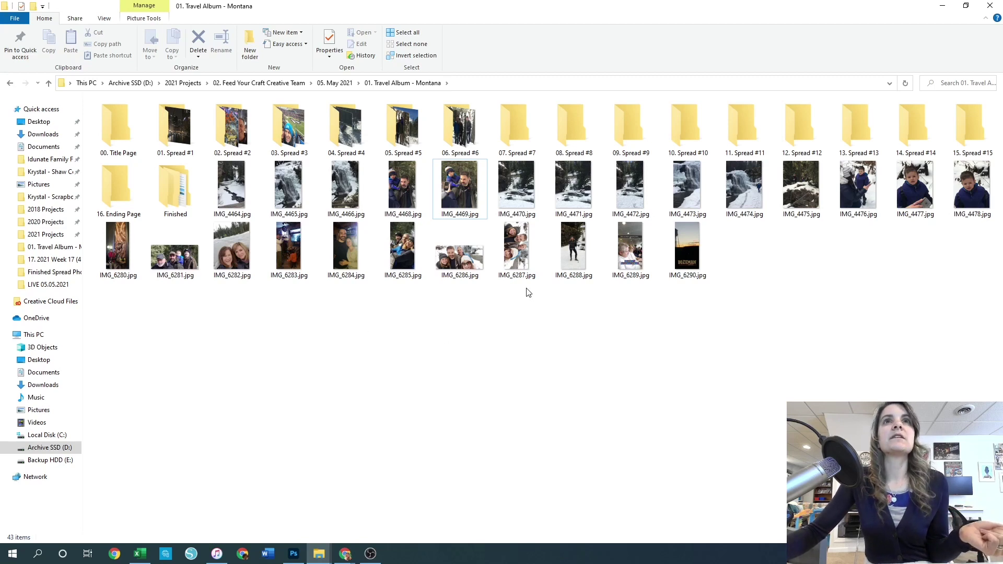
Preview IMG_4468.jpg and IMG_4469.jpg one after the other to compare them, closing each preview
click(454, 189)
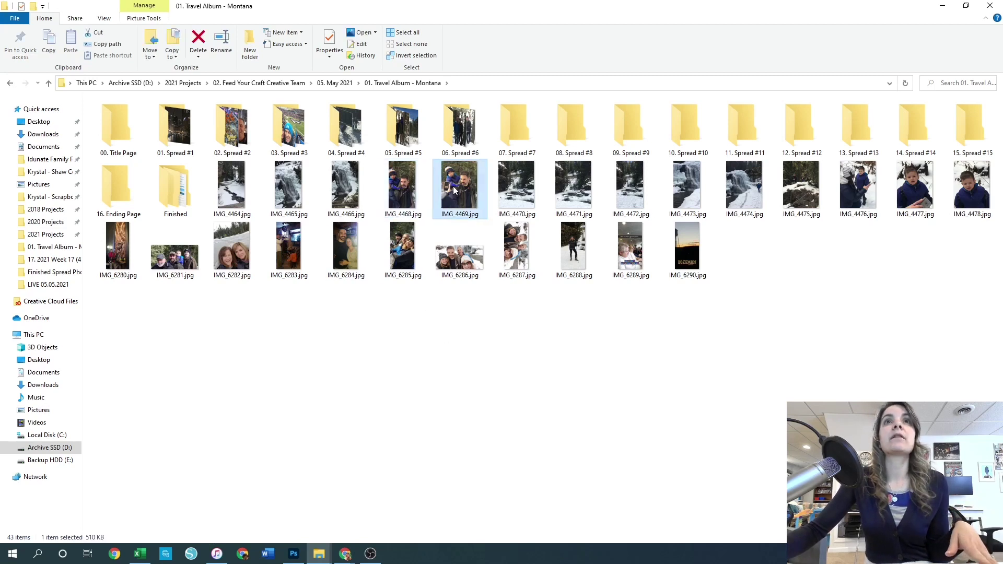
double_click(403, 190)
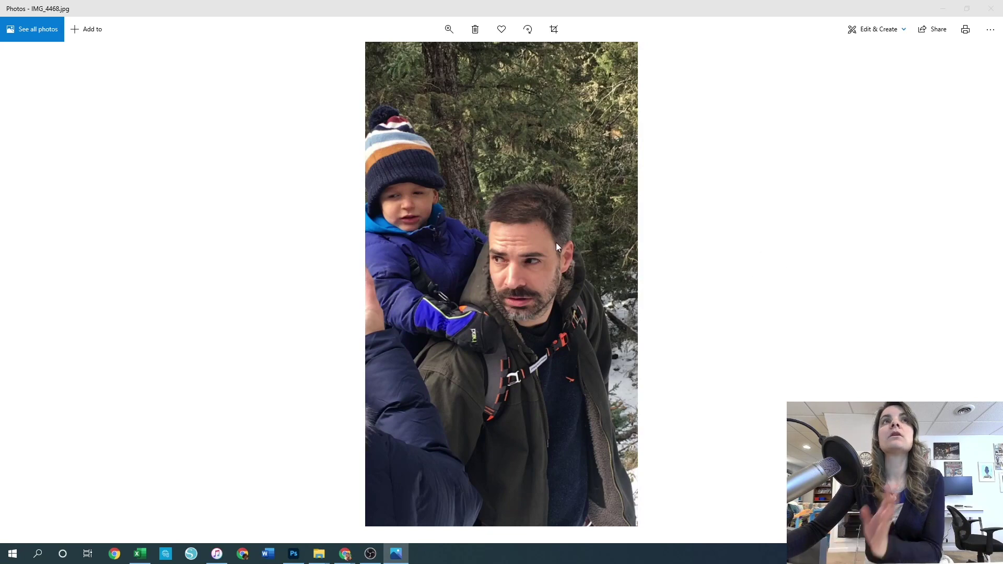
click(991, 8)
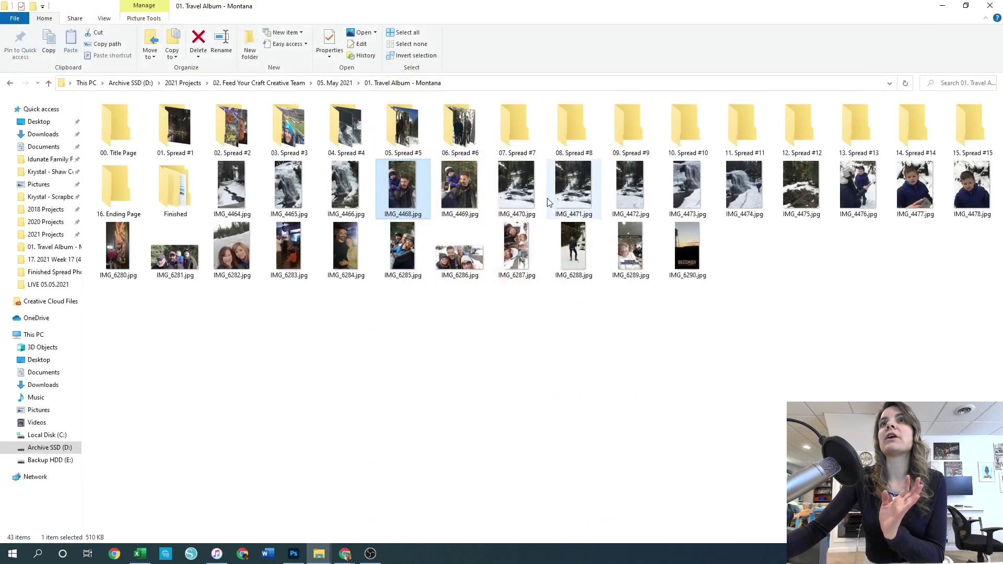
double_click(462, 183)
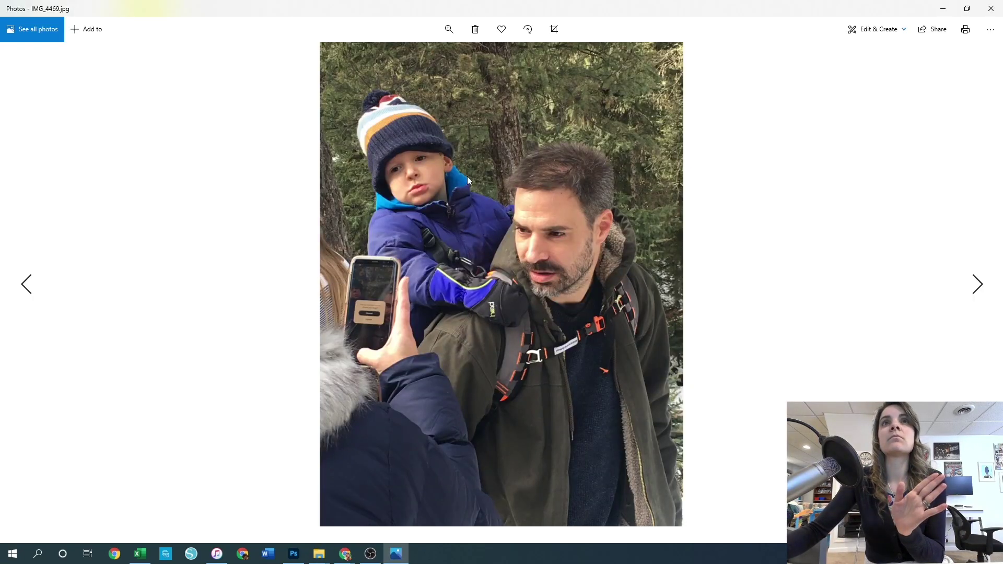
click(991, 8)
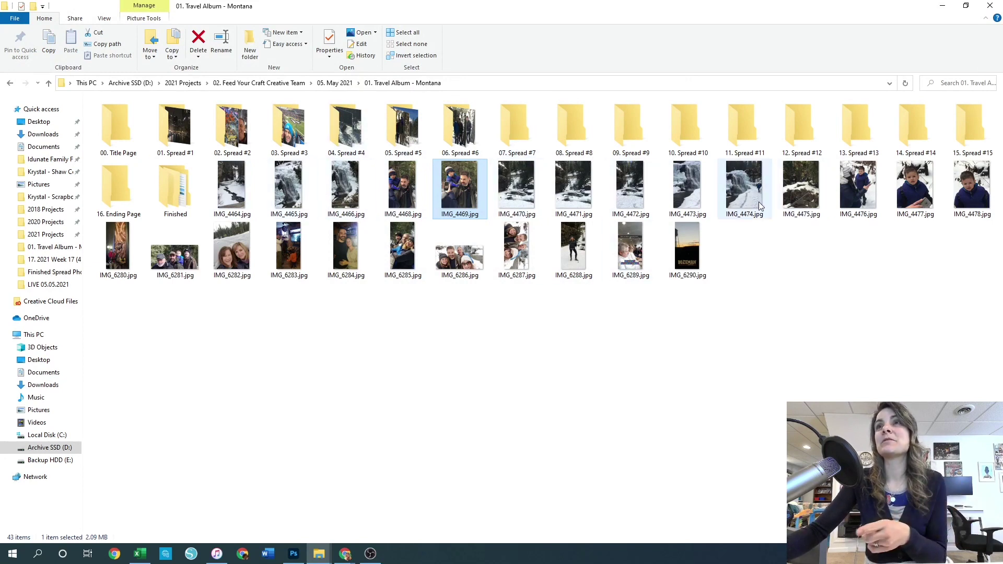
Preview the photos of the boy in the snow, IMG_4476.jpg and IMG_4477.jpg, closing each one
drag(719, 290, 891, 205)
double_click(865, 205)
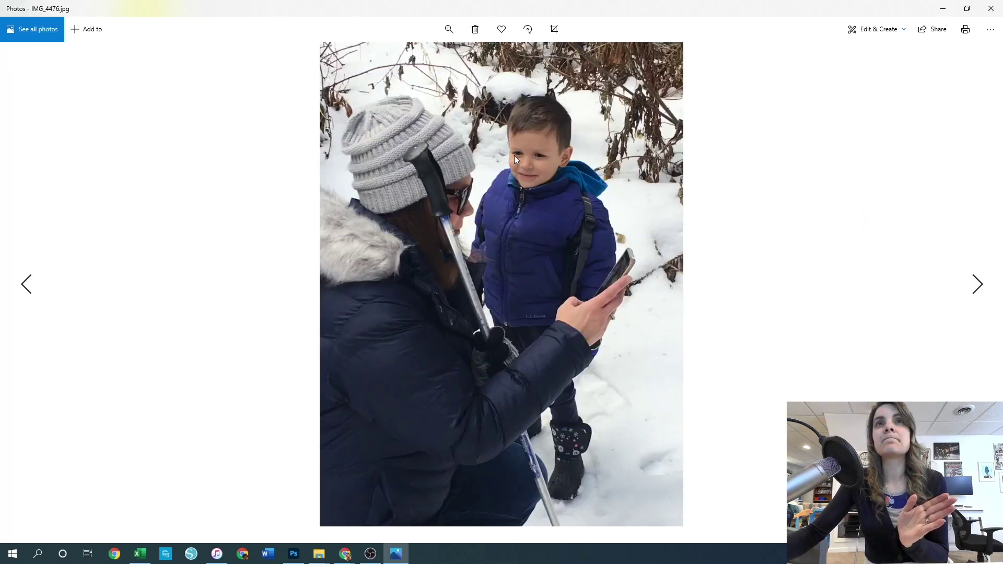
click(991, 8)
click(910, 189)
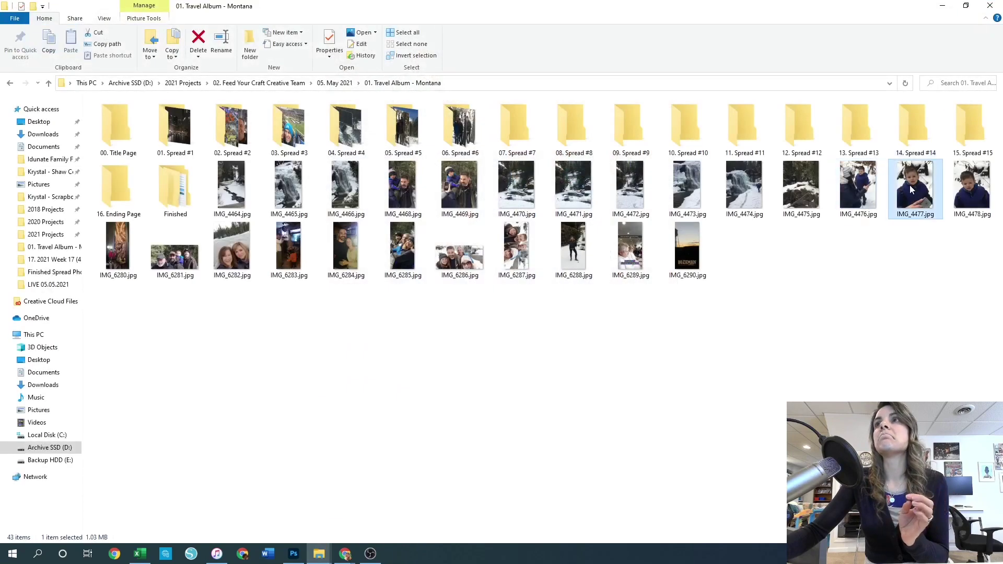
double_click(911, 188)
click(991, 9)
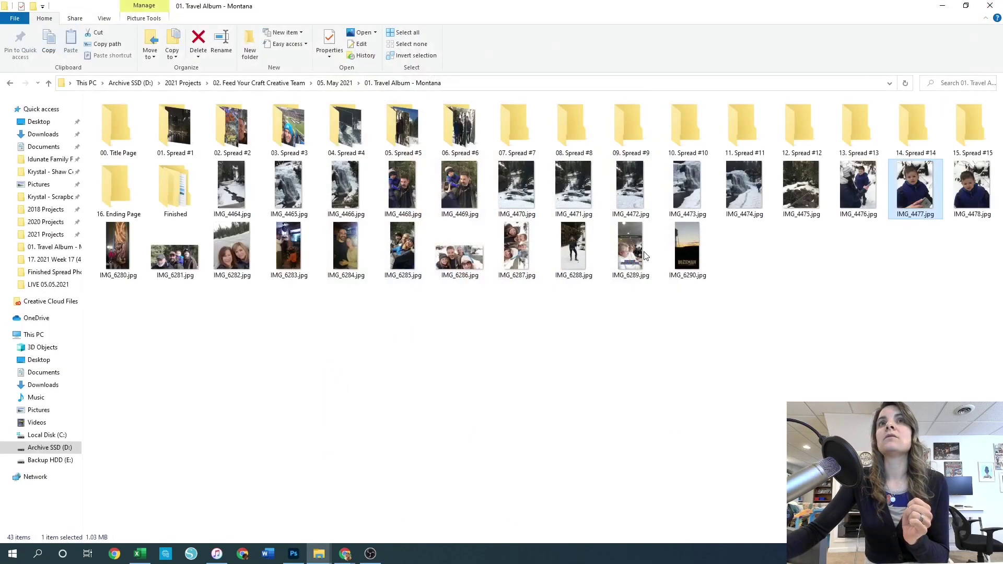
Open the group selfie IMG_6286.jpg in a full-size preview to examine where it was taken
click(219, 261)
click(473, 256)
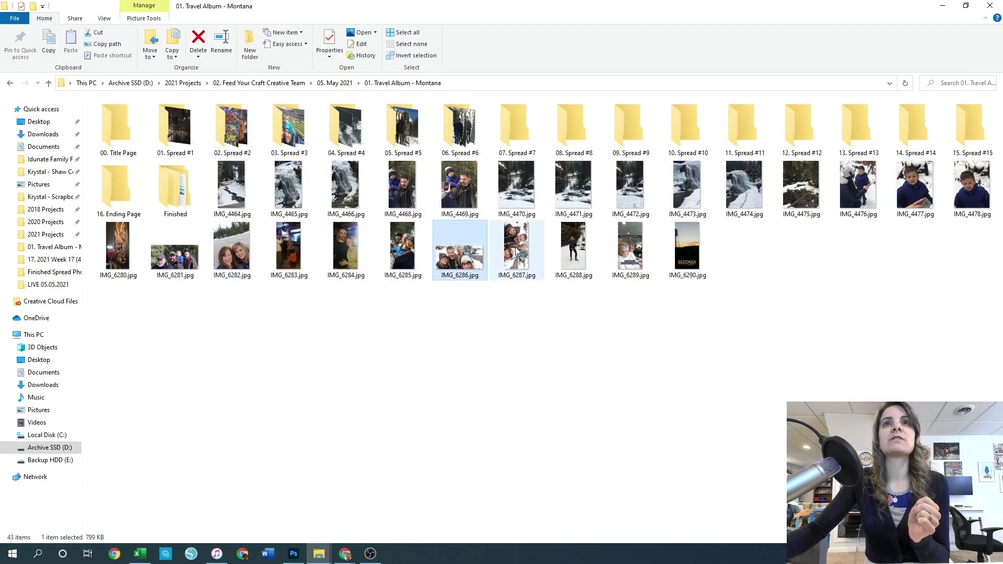
double_click(459, 259)
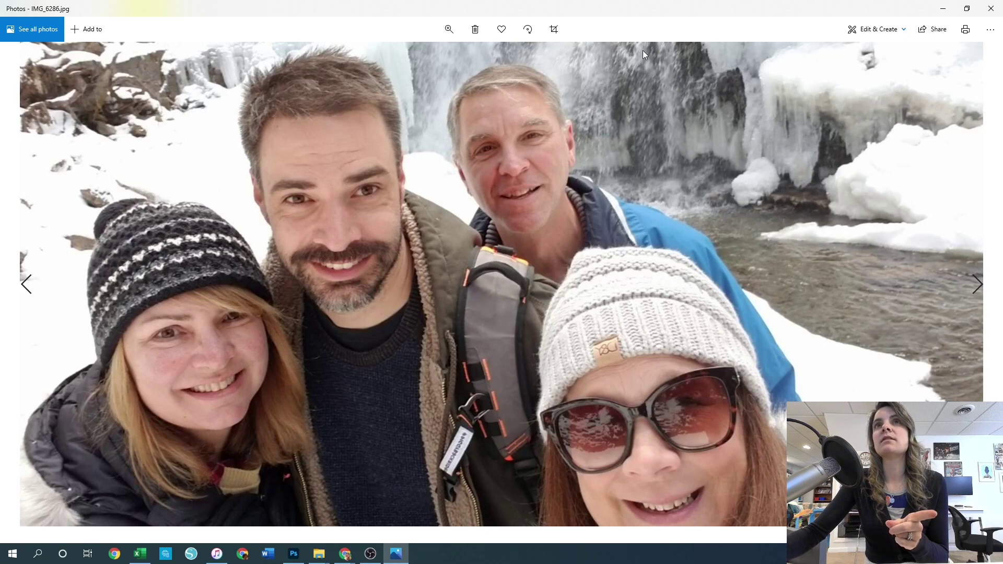
Close the group selfie and preview the frozen waterfall photo IMG_4465.jpg to compare the location, closing it again
click(991, 8)
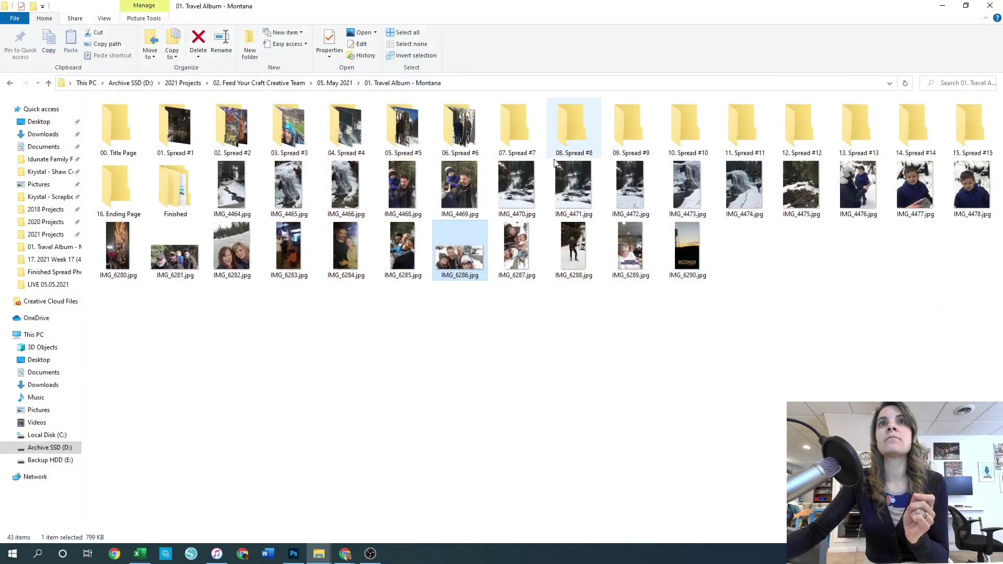
double_click(300, 179)
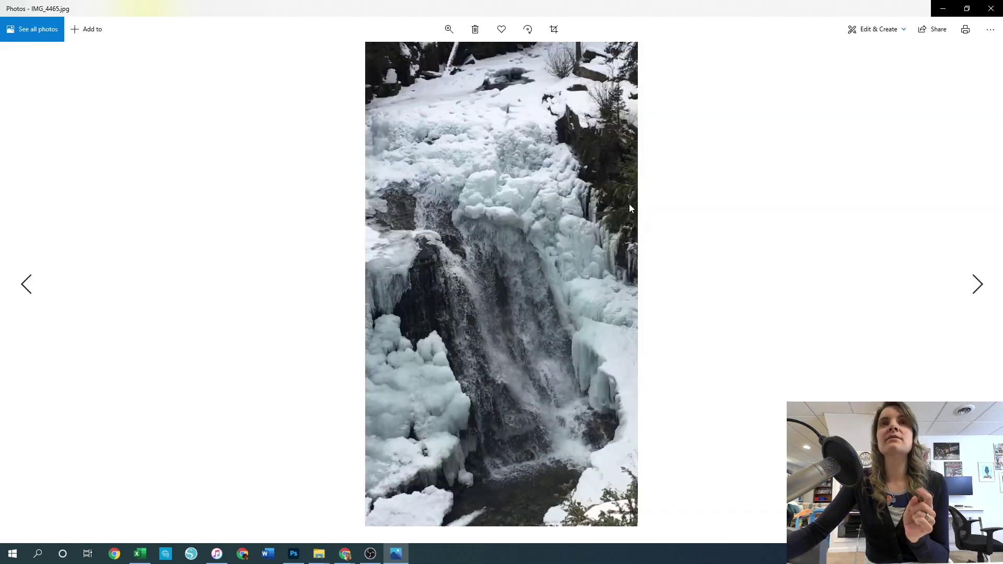
click(991, 8)
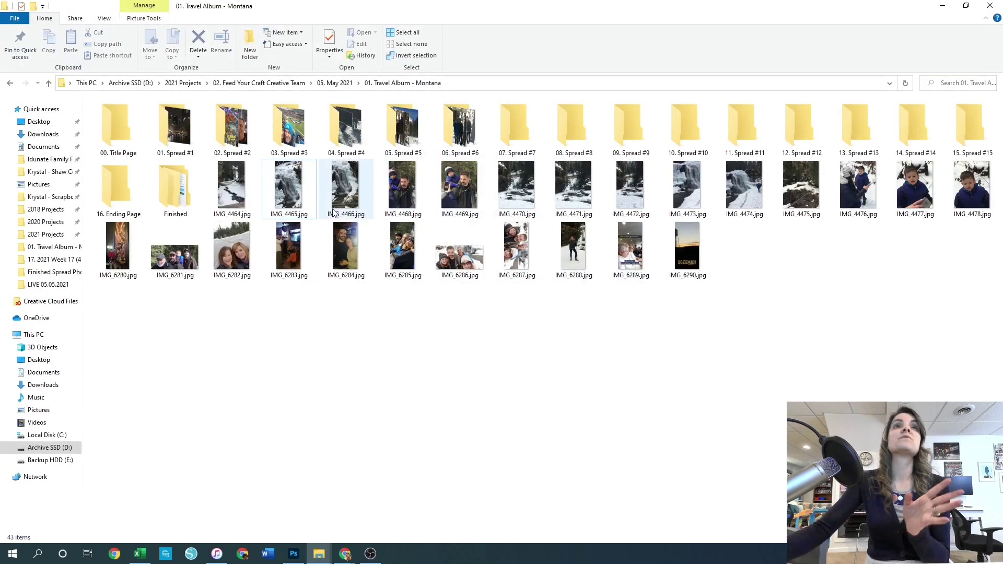
Examine which photos the 07. Spread #7 and 08. Spread #8 folders contain inside the Finished folder
double_click(185, 189)
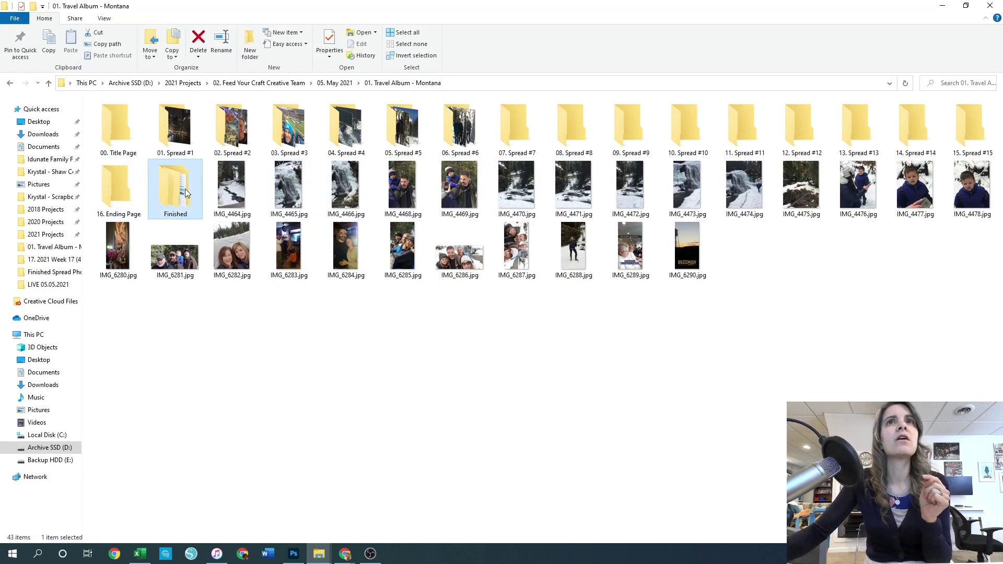
double_click(516, 126)
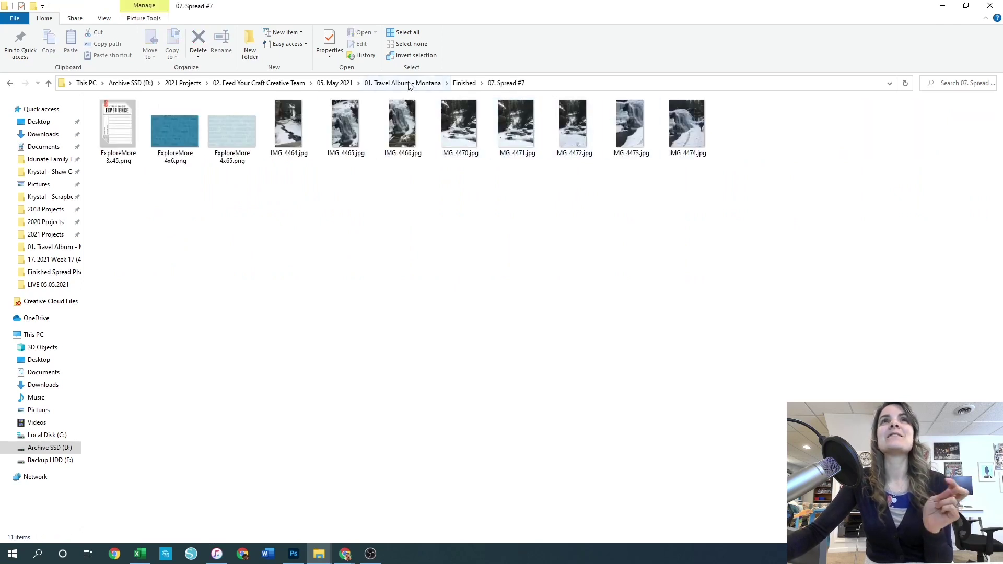
click(464, 83)
click(574, 131)
double_click(573, 131)
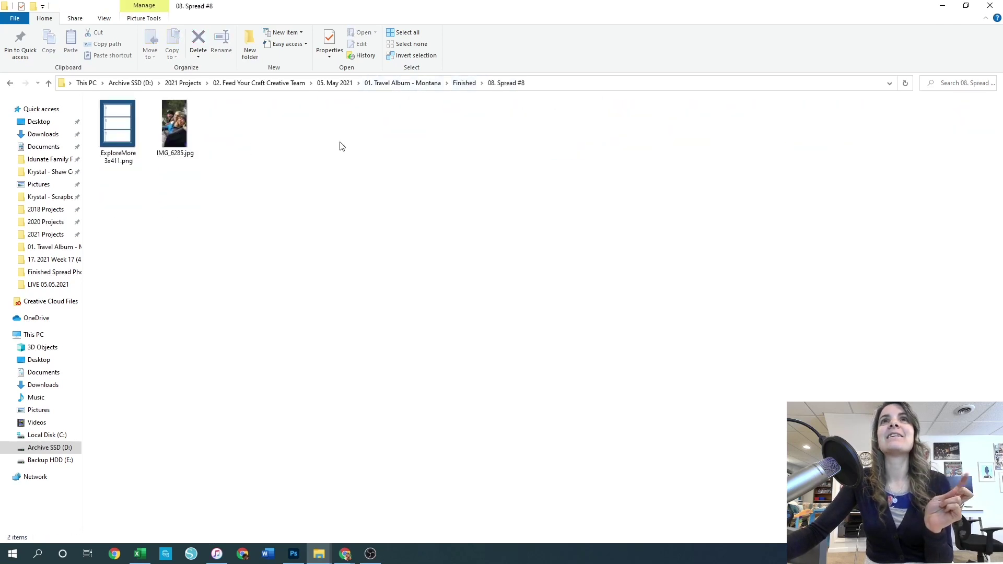
click(466, 85)
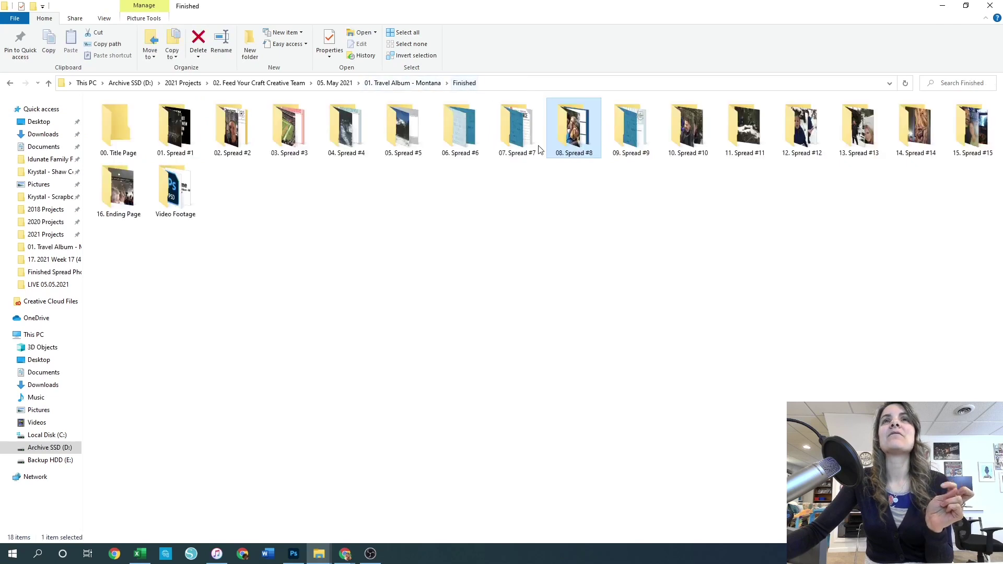
Recheck the photo groupings in the Finished versions of 06. Spread #6, 07. Spread #7 and 08. Spread #8
double_click(466, 138)
click(416, 86)
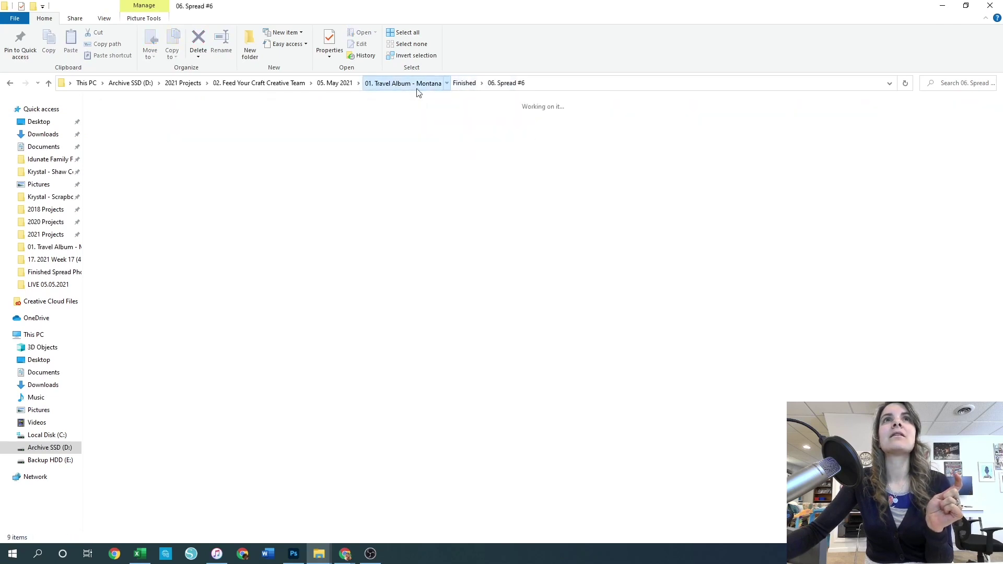
double_click(184, 208)
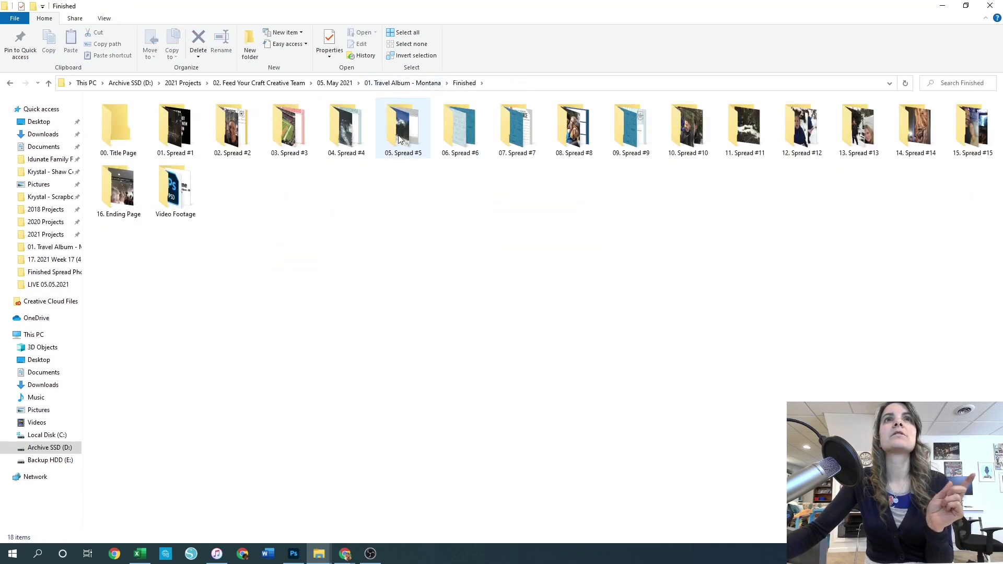
double_click(468, 135)
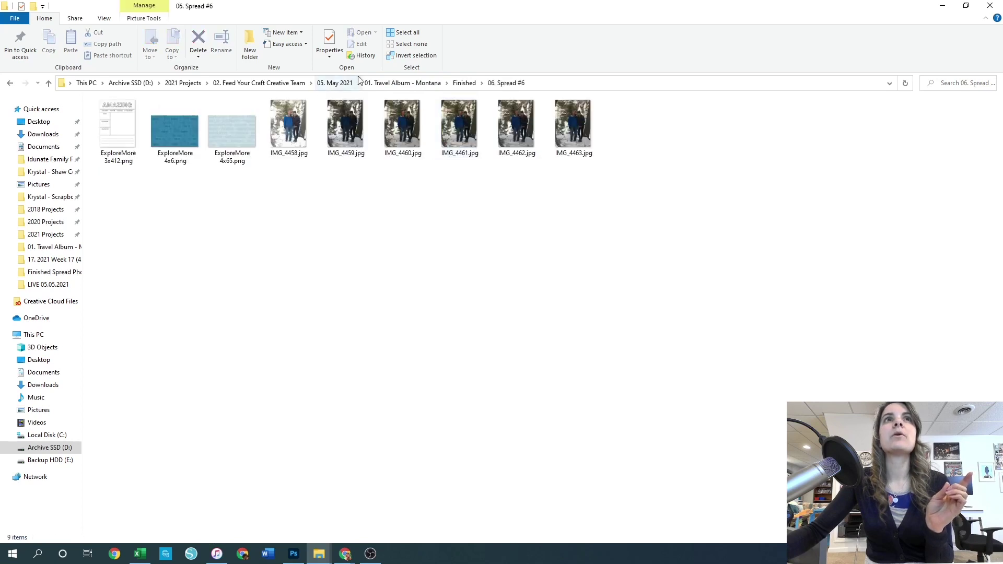
click(465, 83)
double_click(516, 137)
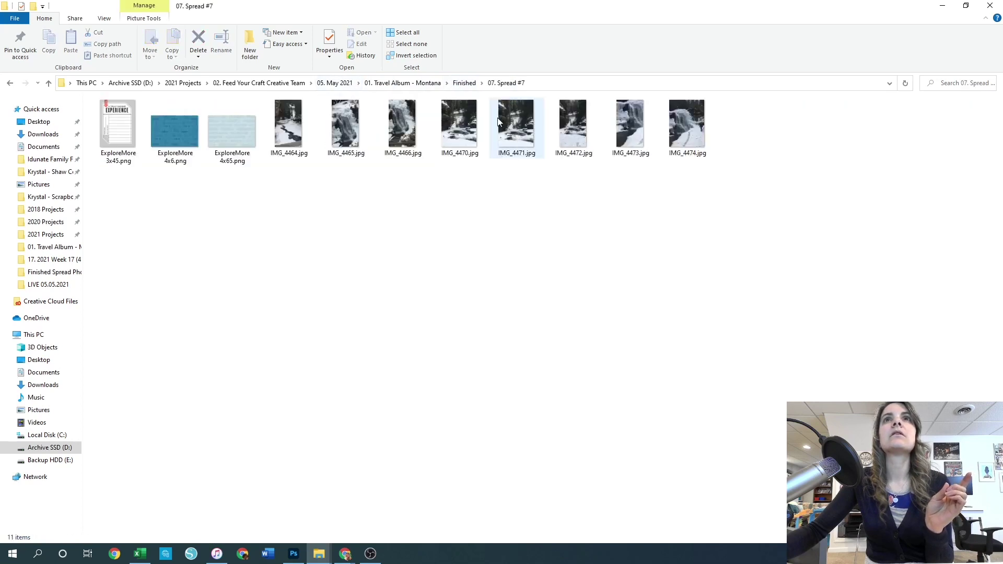
click(465, 83)
click(692, 132)
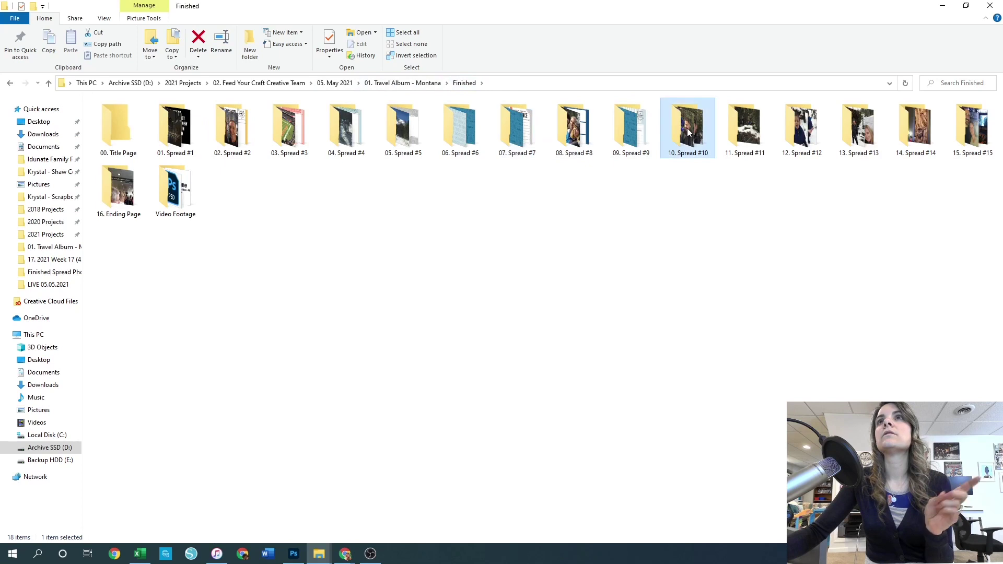
double_click(578, 128)
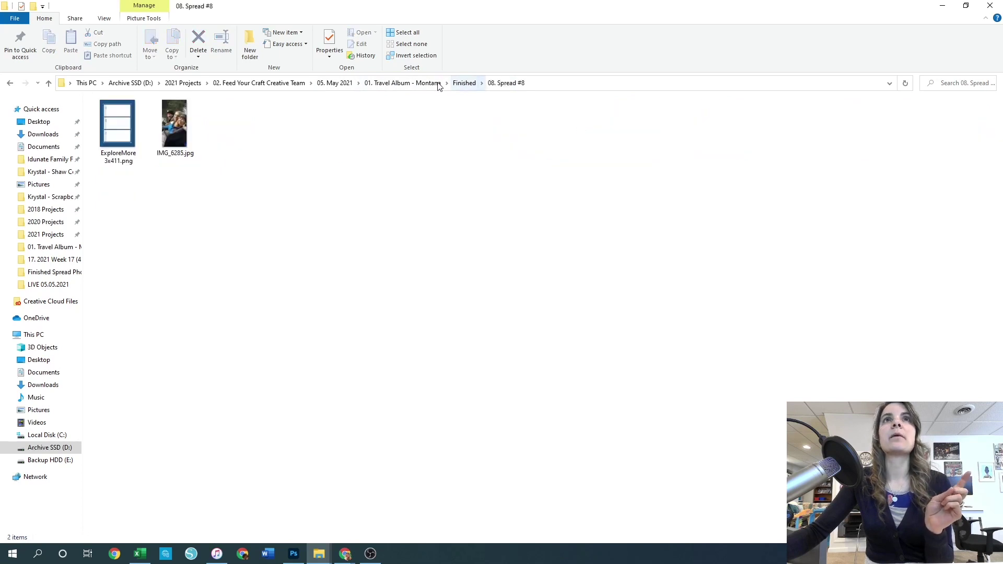
click(465, 83)
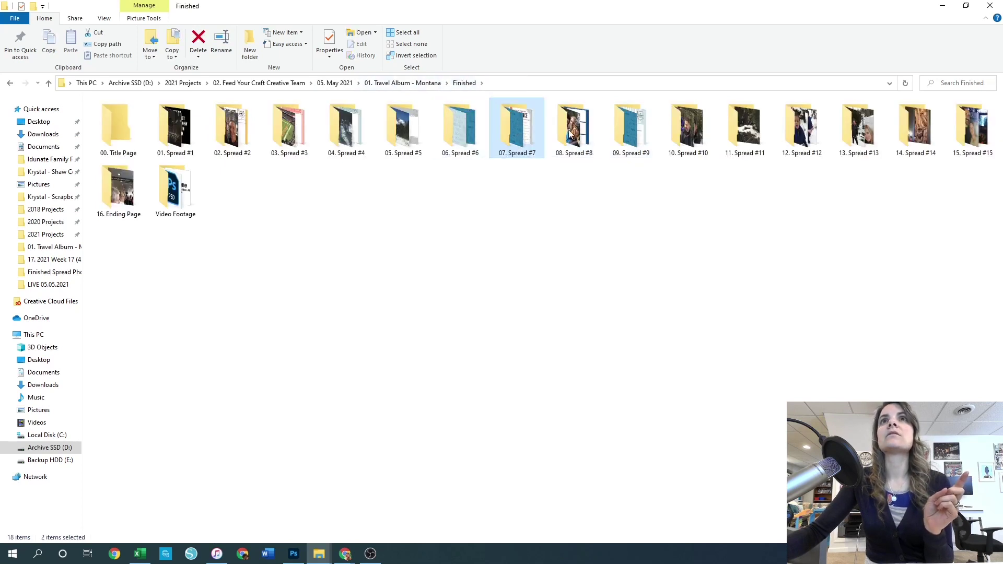
Check the Finished folders for Spread #9, Spread #10 and Spread #11, and return to the 01. Travel Album - Montana folder
double_click(623, 131)
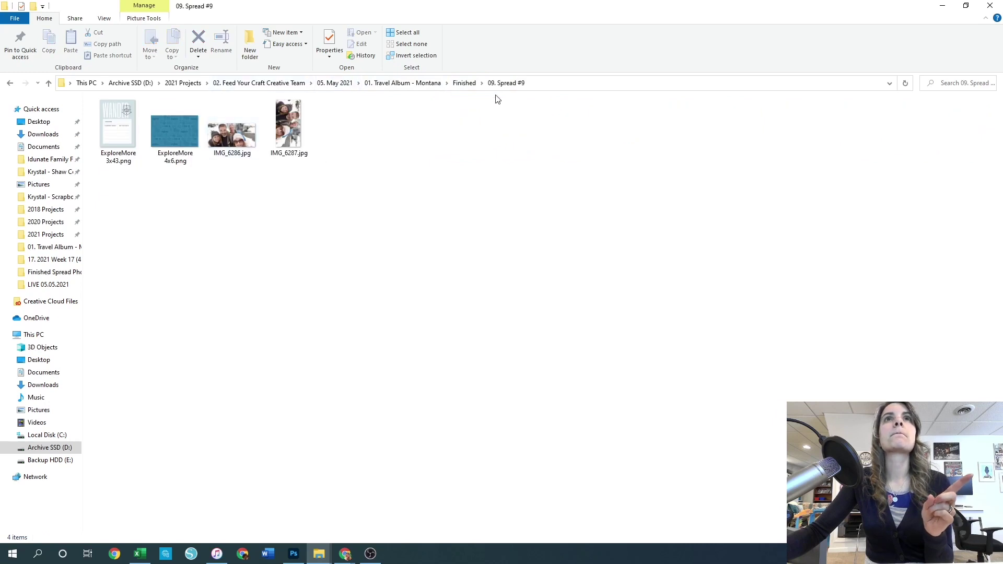
click(462, 83)
double_click(698, 128)
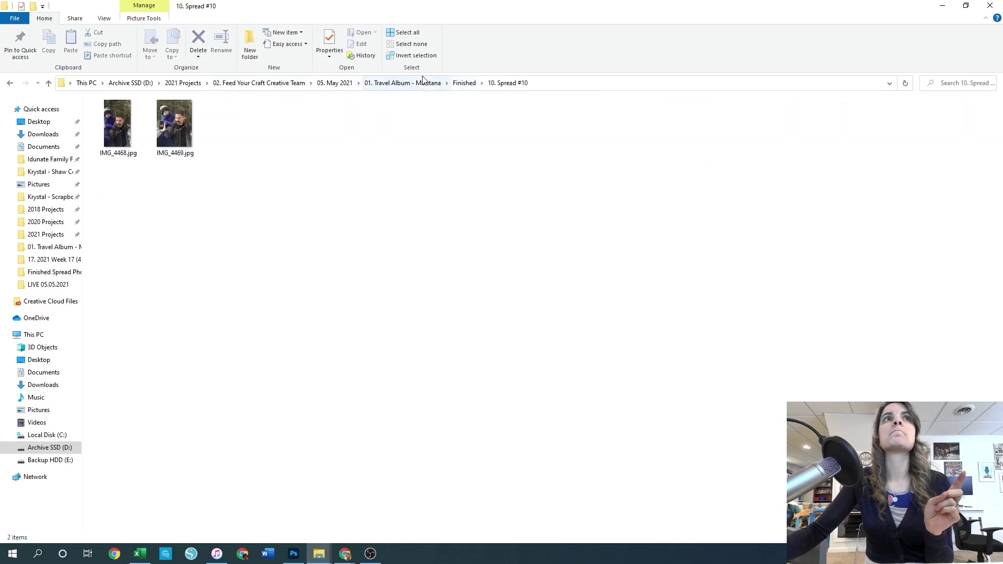
click(465, 84)
double_click(745, 128)
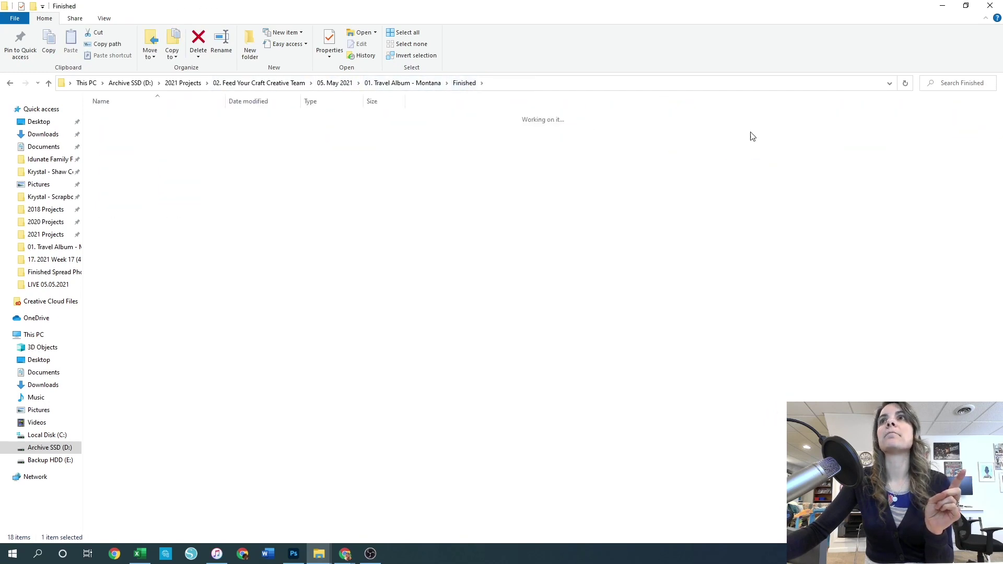
click(465, 83)
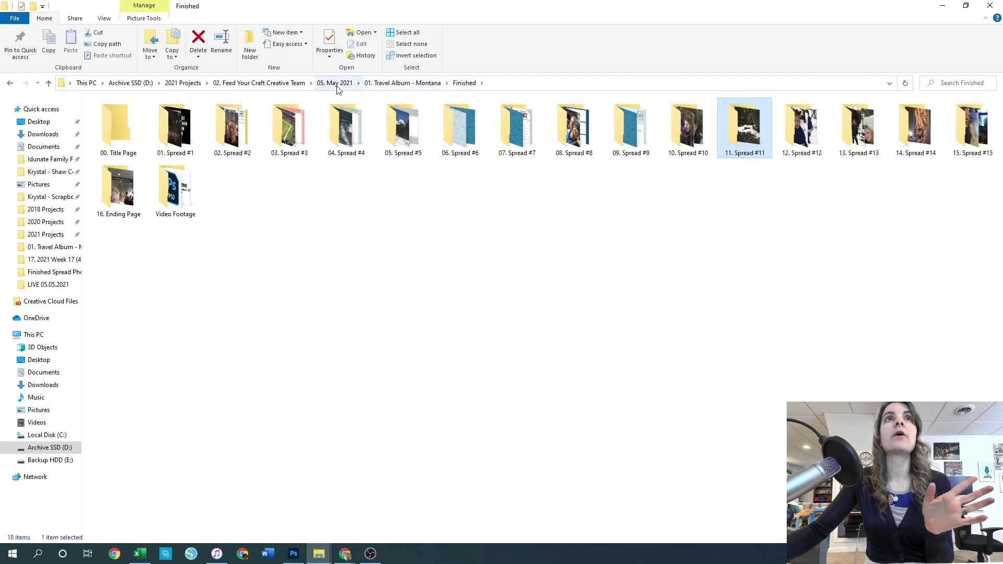
click(383, 82)
click(516, 245)
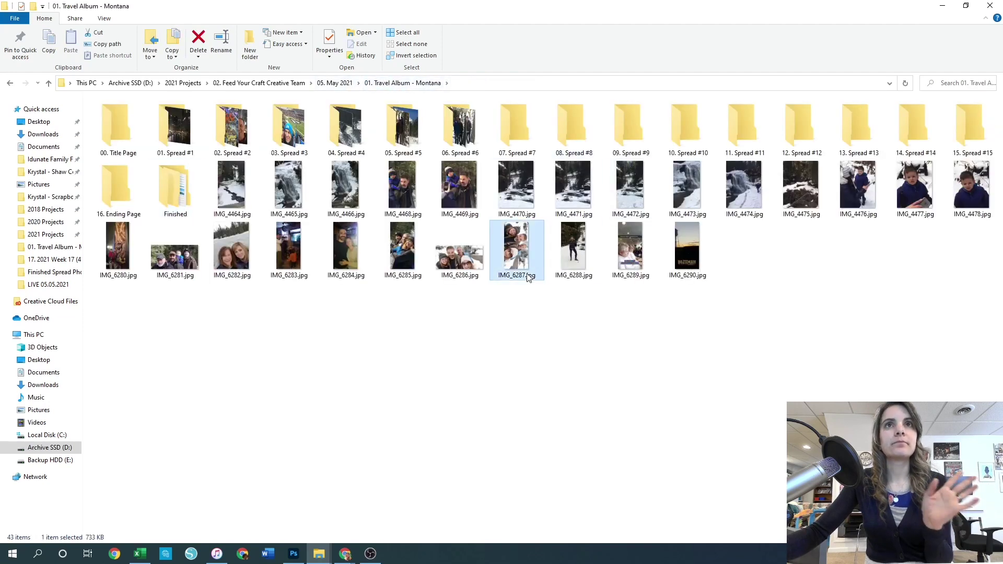
click(488, 320)
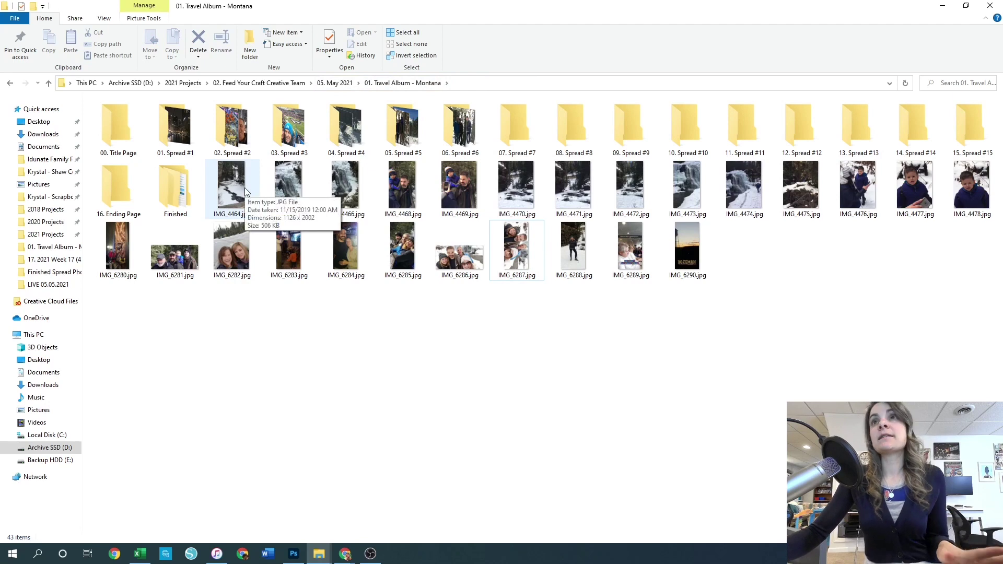
Move IMG_4464.jpg through IMG_4466.jpg and IMG_4470.jpg through IMG_4472.jpg into the 07. Spread #7 folder
click(244, 187)
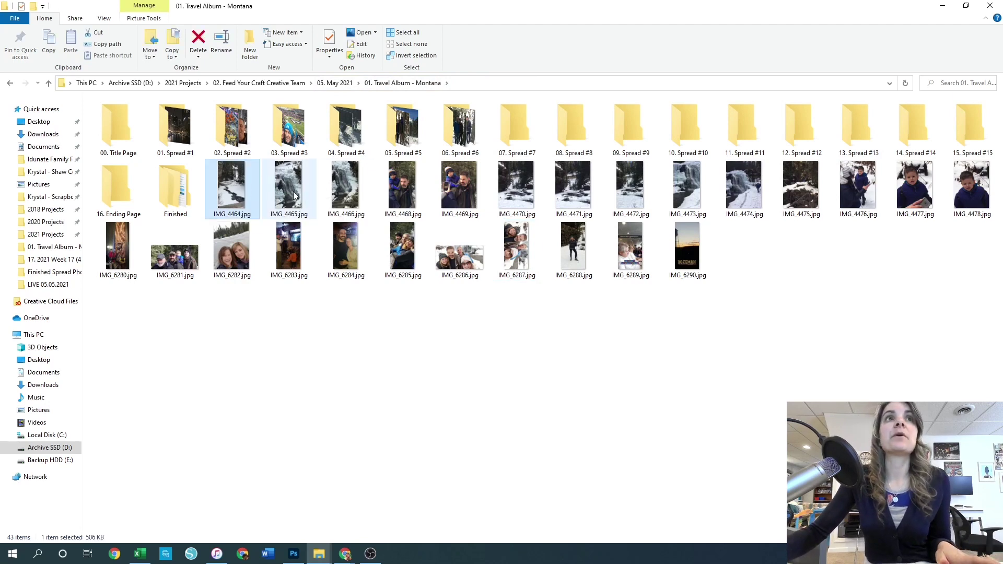
shift+click(345, 193)
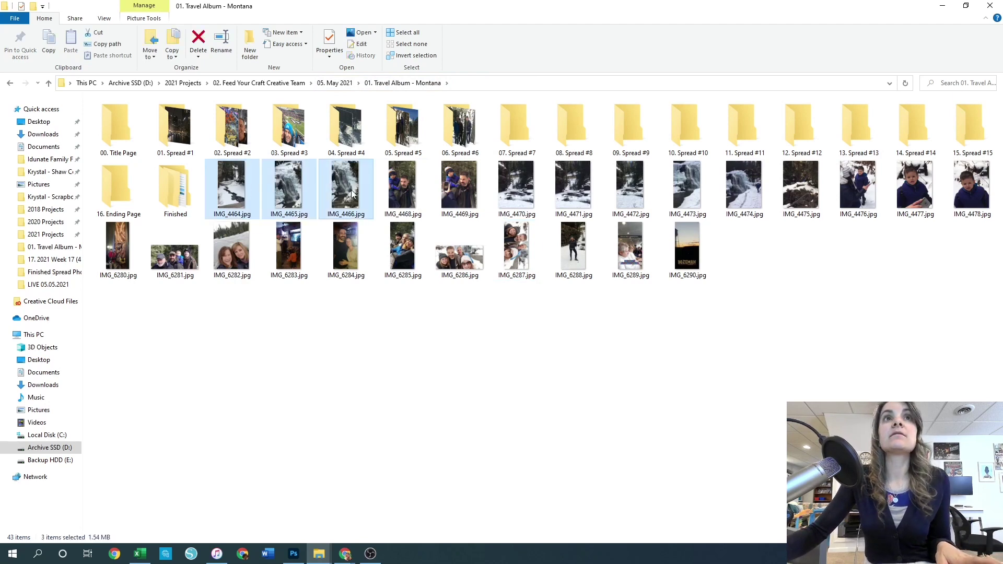
ctrl+click(515, 191)
ctrl+click(573, 191)
ctrl+click(638, 193)
drag(539, 188, 519, 145)
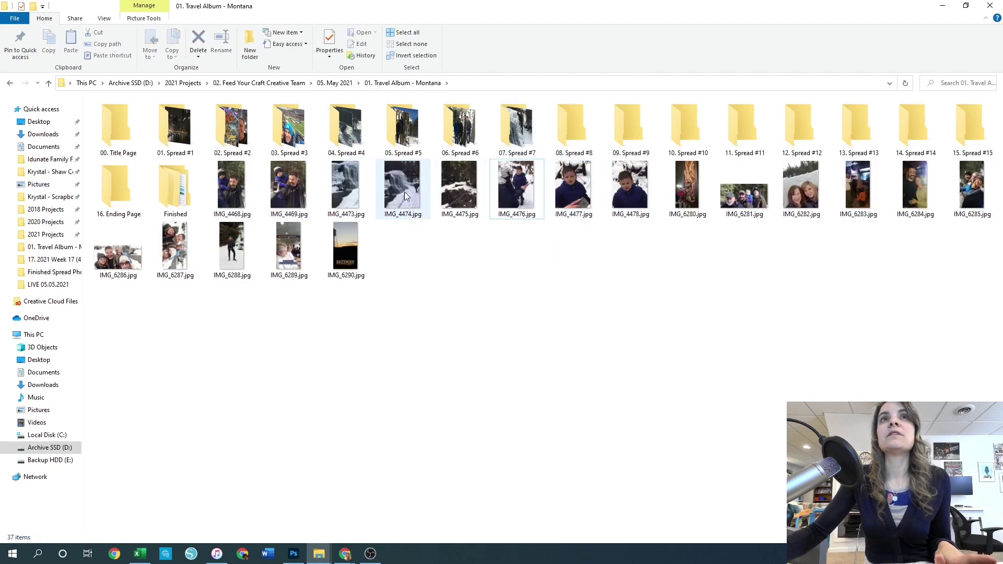
Preview the waterfall photos IMG_4473.jpg and IMG_4474.jpg, and check the photos gathered in the 07. Spread #7 folder
double_click(343, 184)
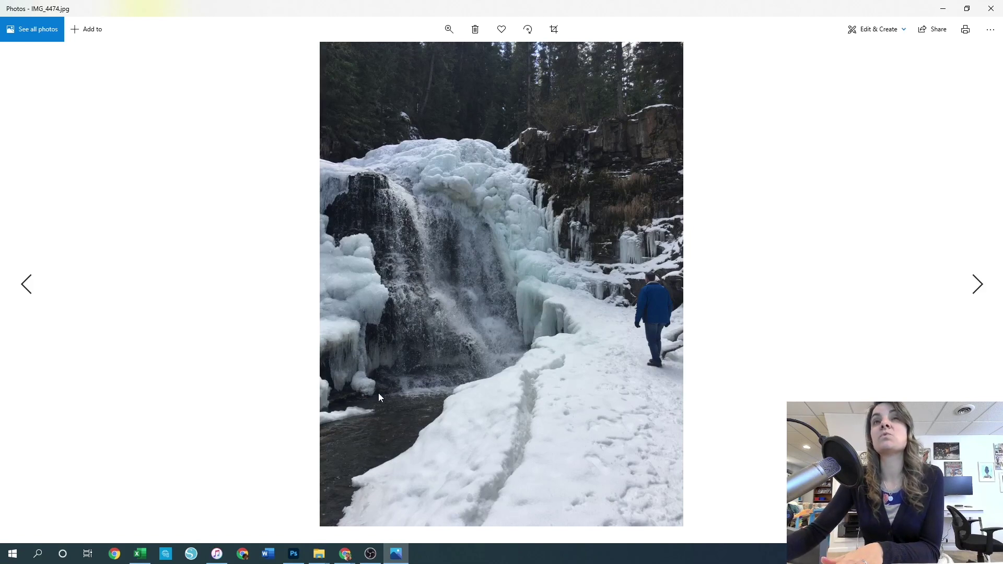
click(992, 8)
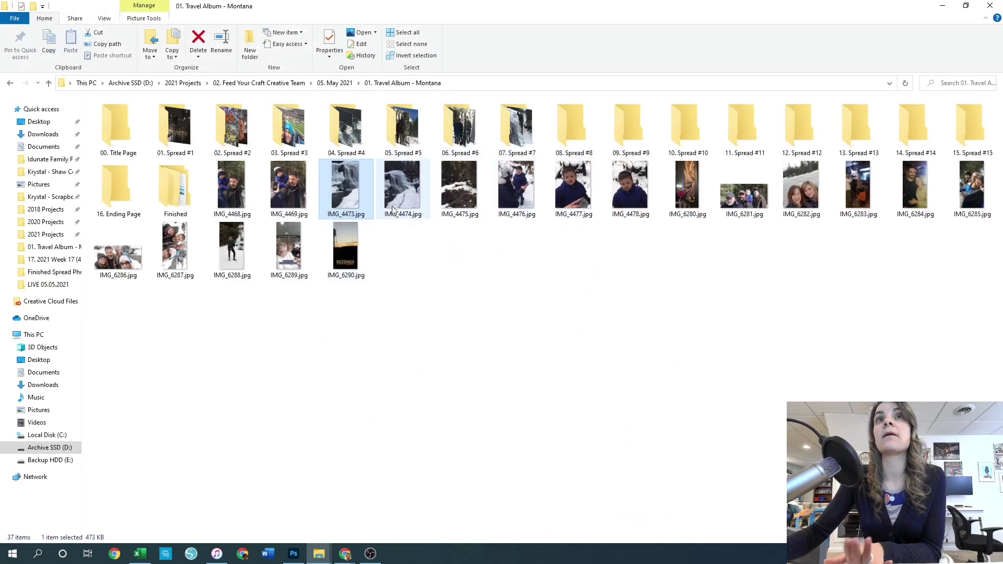
click(511, 125)
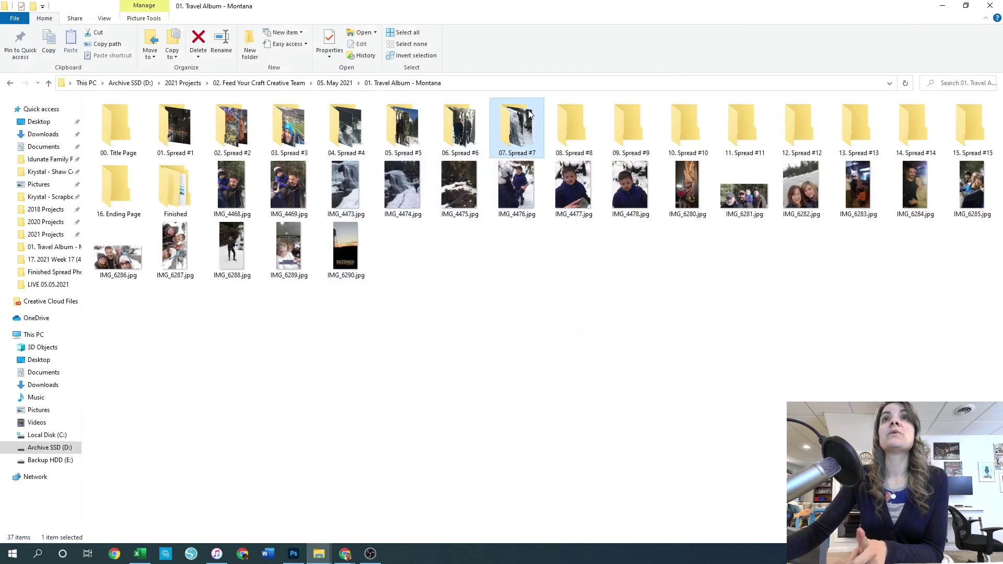
double_click(535, 127)
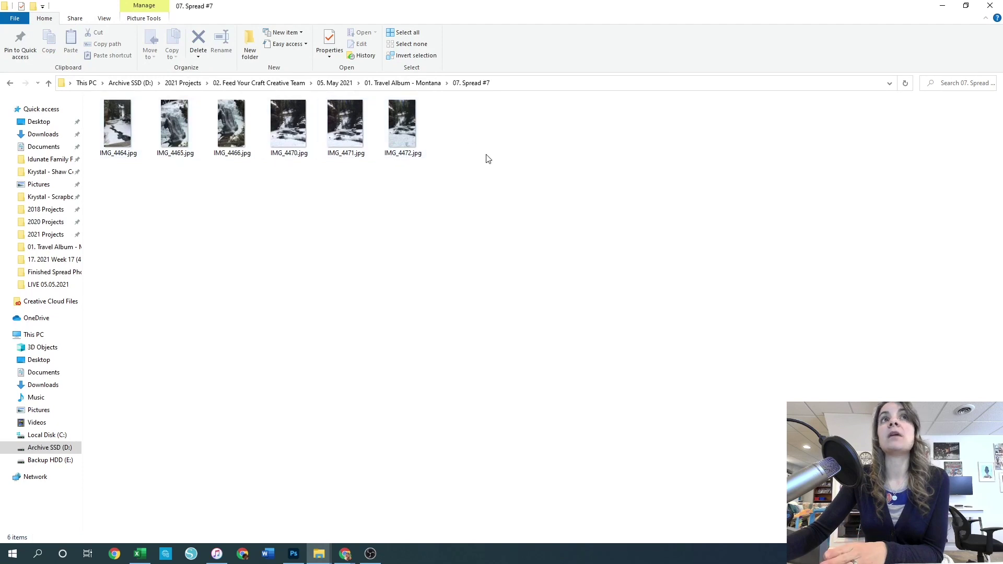
click(419, 84)
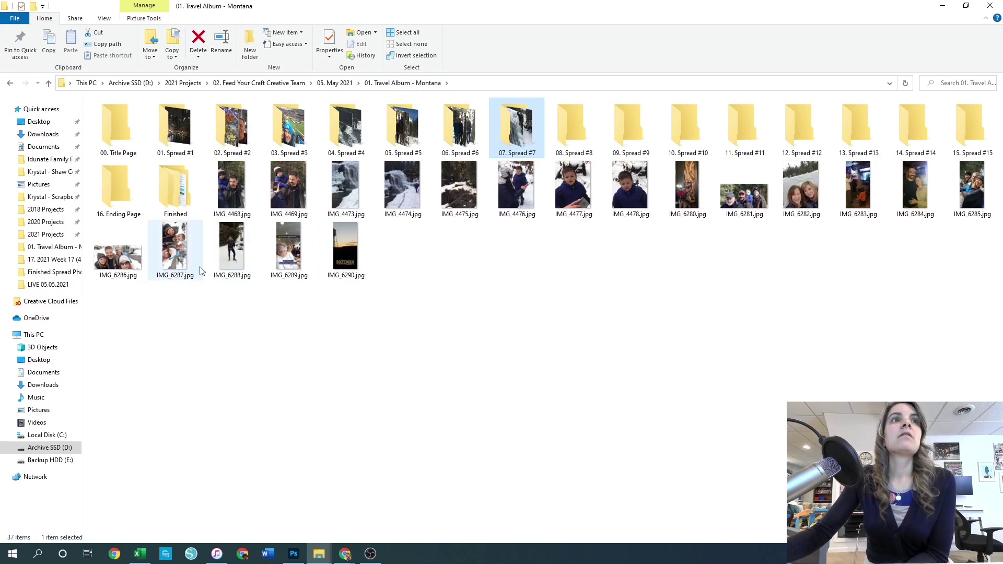
Move IMG_6286.jpg and IMG_6287.jpg into the 08. Spread #8 folder and IMG_4473.jpg and IMG_4474.jpg into the 09. Spread #9 folder
click(118, 254)
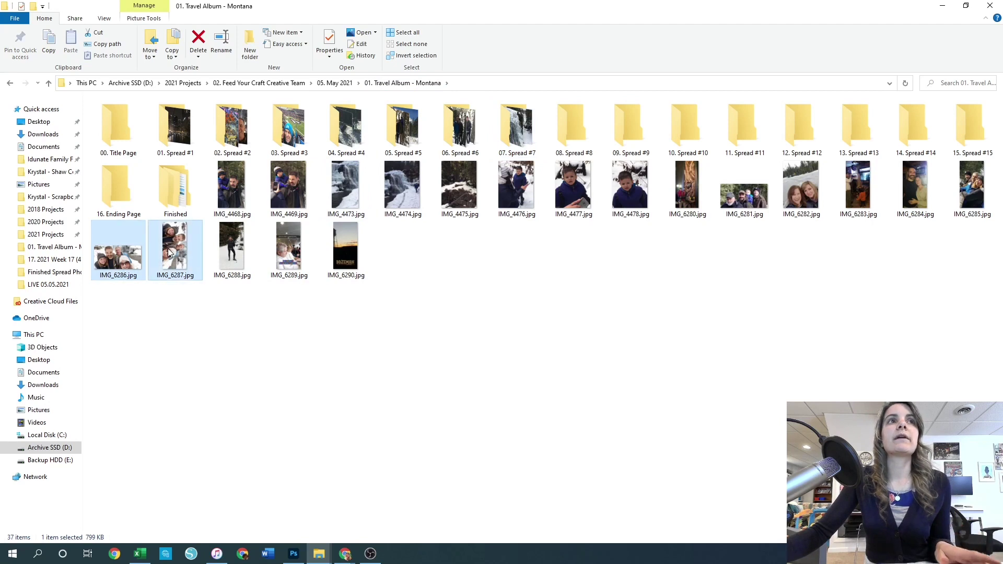
ctrl+click(175, 251)
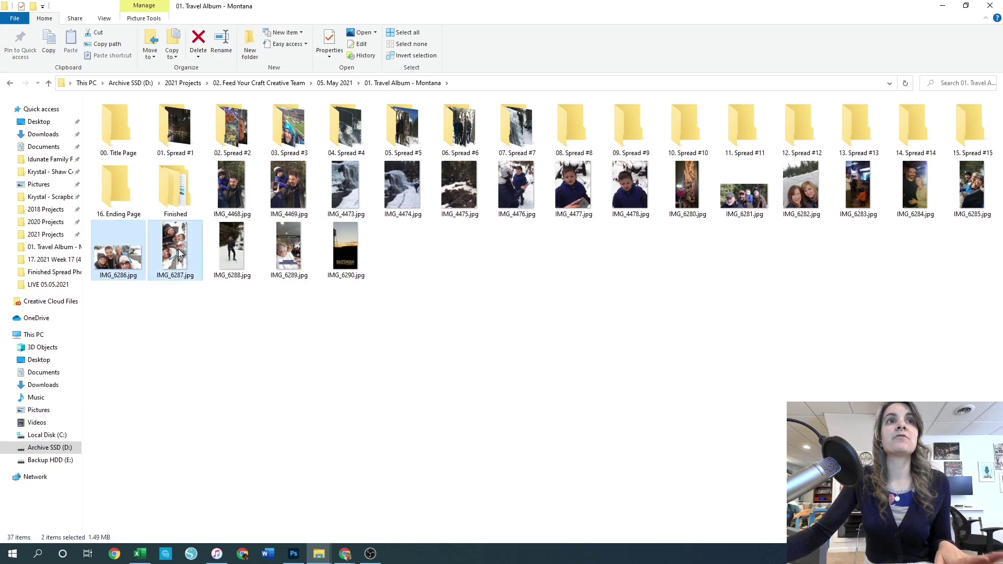
drag(175, 251, 580, 135)
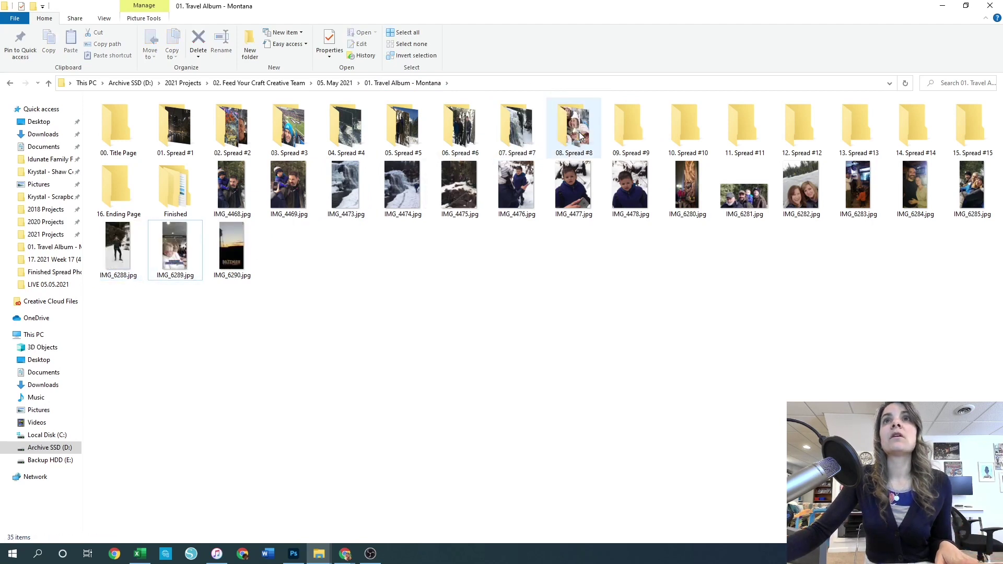
click(348, 178)
ctrl+click(406, 199)
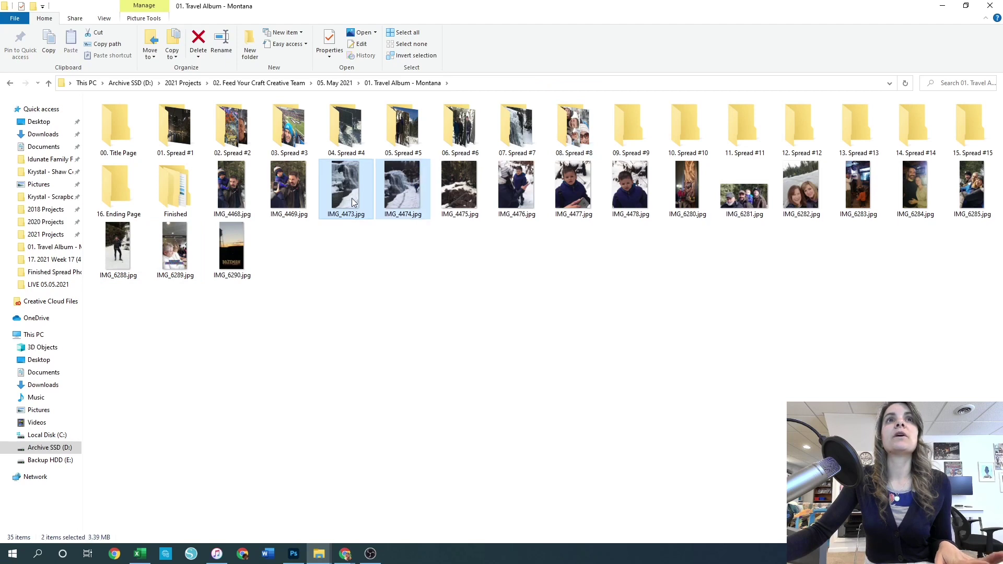
drag(352, 198, 631, 133)
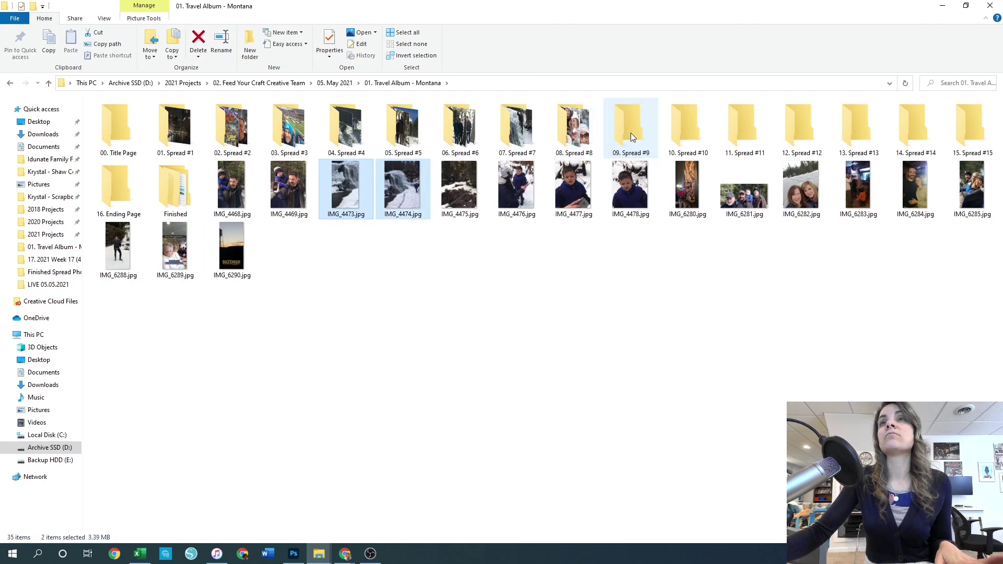
Move the two photos of the man carrying the boy, IMG_4468.jpg and IMG_4469.jpg, into the 10. Spread #10 folder
click(243, 191)
ctrl+click(286, 196)
drag(278, 201, 695, 134)
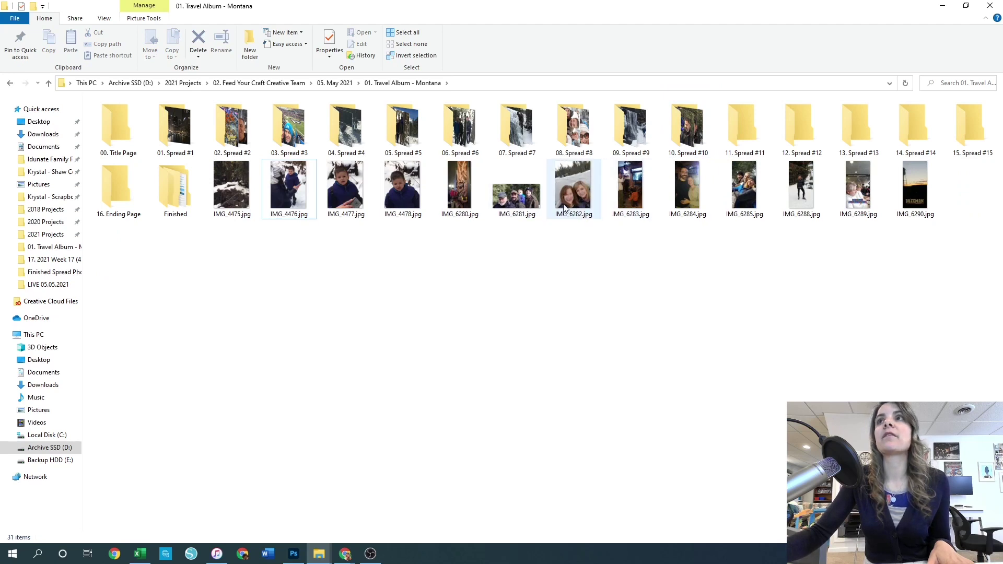
Preview IMG_4475.jpg at full size and move it into the 11. Spread #11 folder
click(571, 184)
click(778, 208)
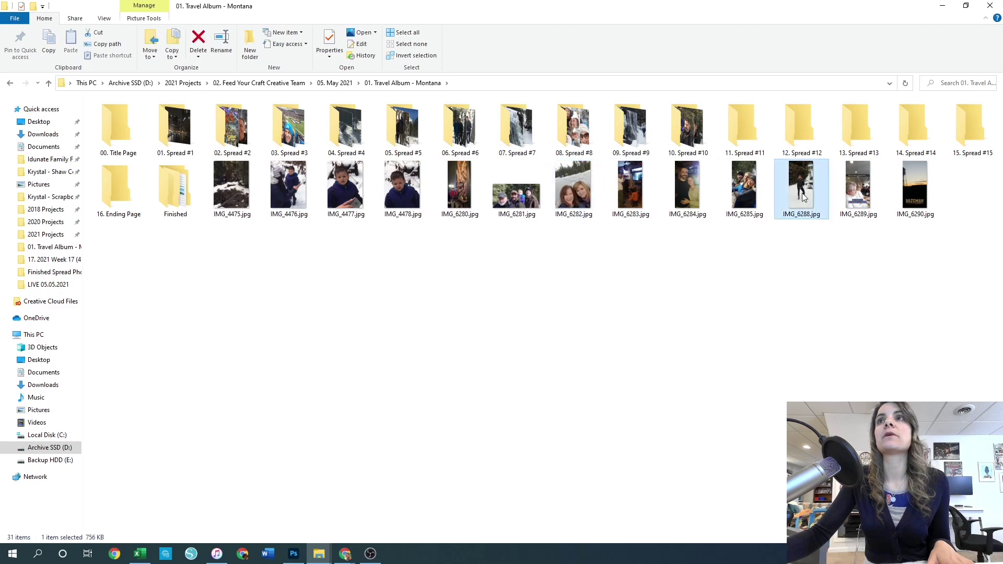
click(234, 199)
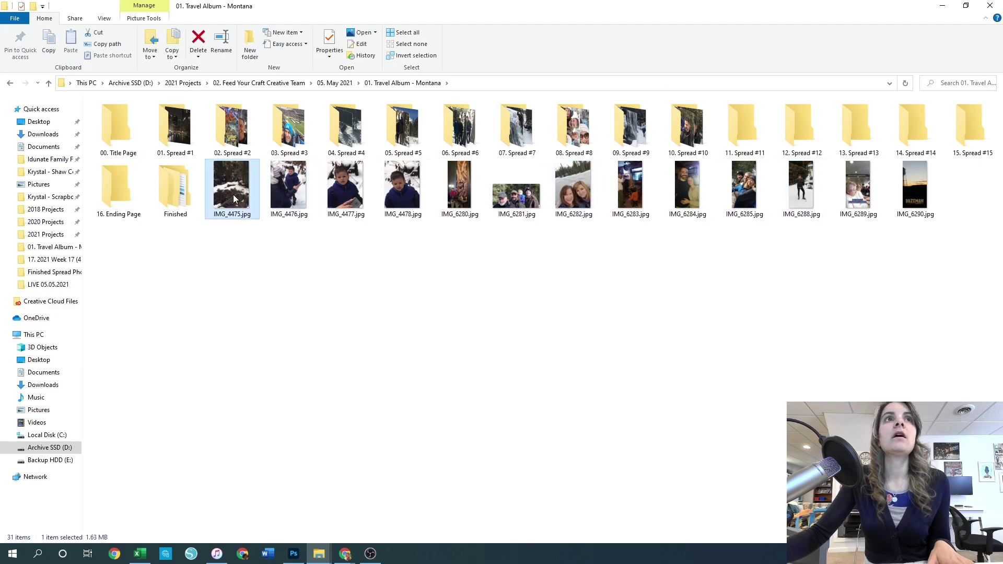
double_click(228, 191)
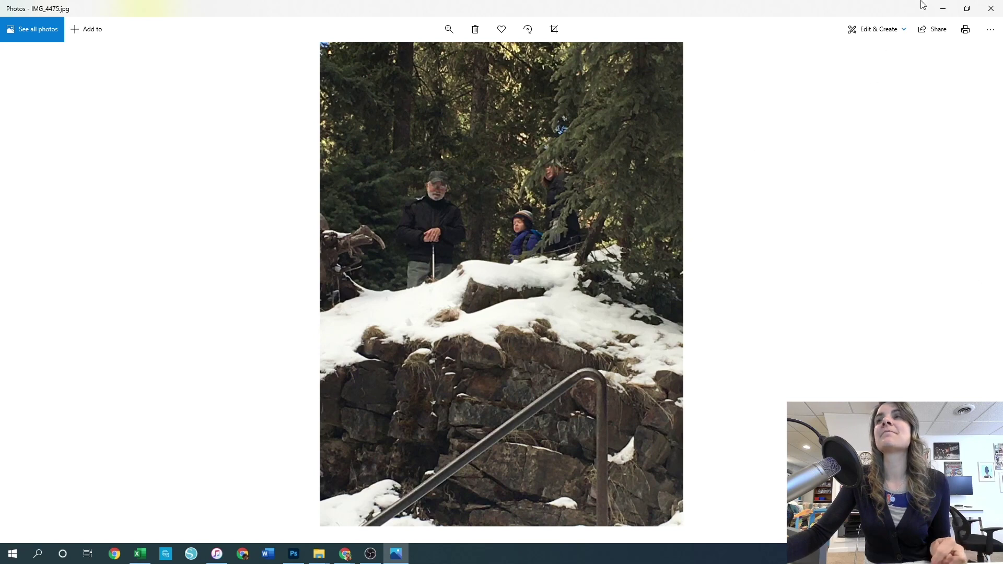
click(991, 8)
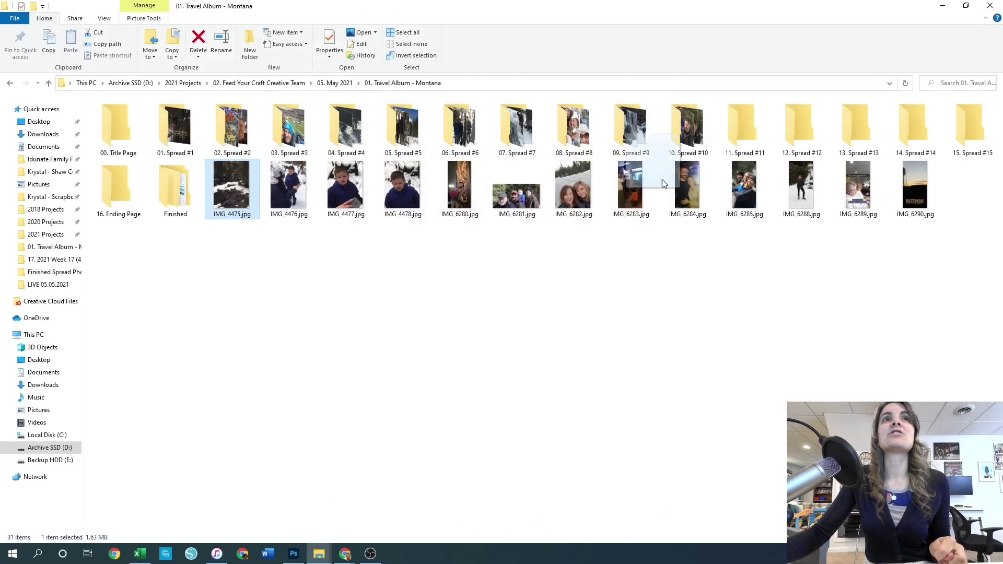
drag(663, 180, 741, 137)
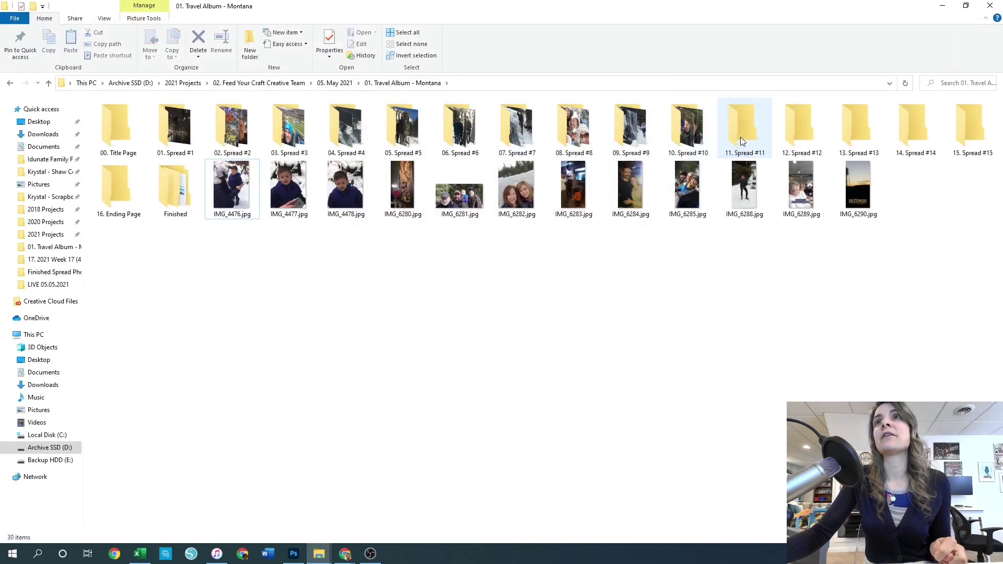
Check which photos the Finished folder holds for Spread #12, Spread #13 and Spread #14, and return to the 01. Travel Album - Montana folder
click(159, 195)
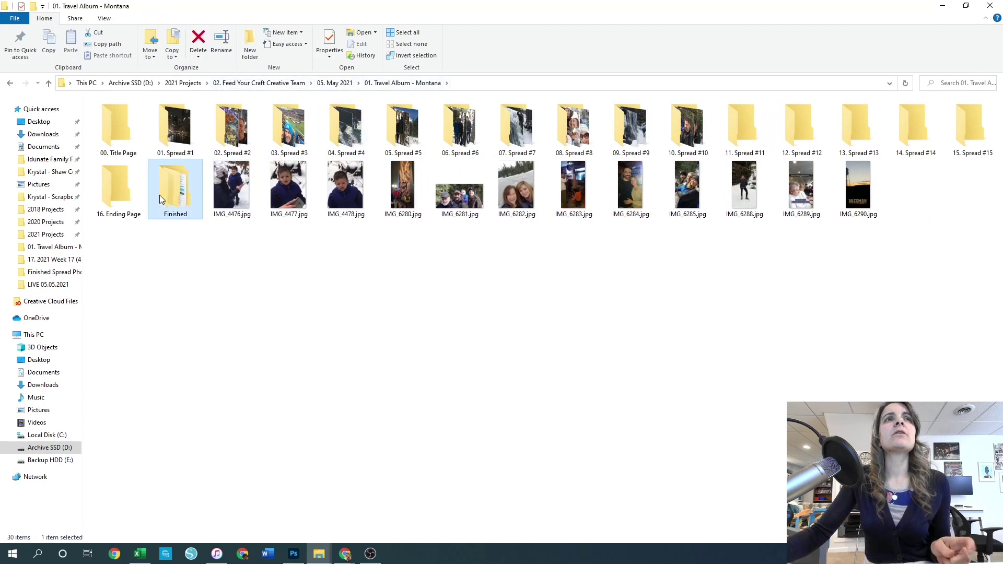
double_click(159, 195)
click(808, 144)
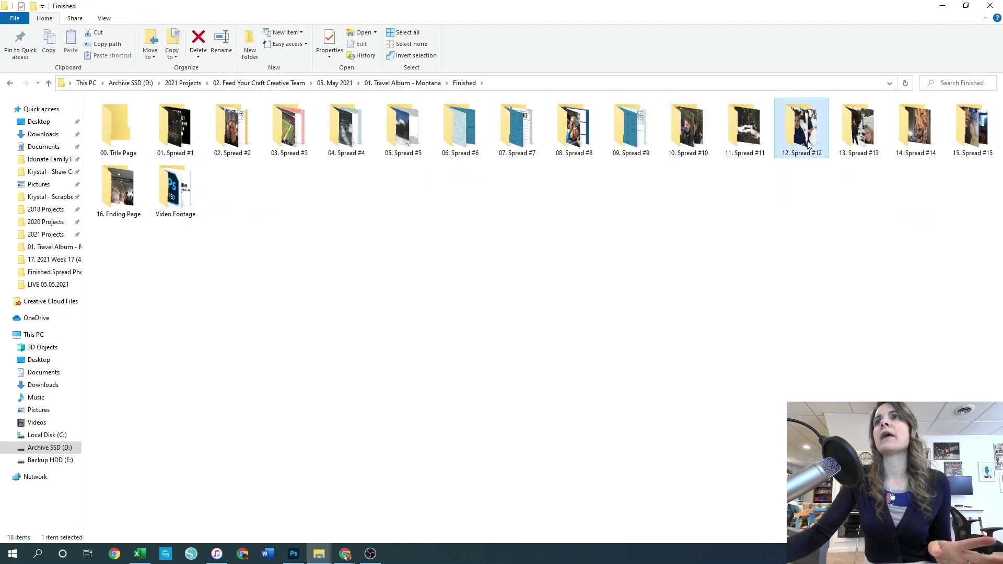
double_click(808, 144)
click(464, 83)
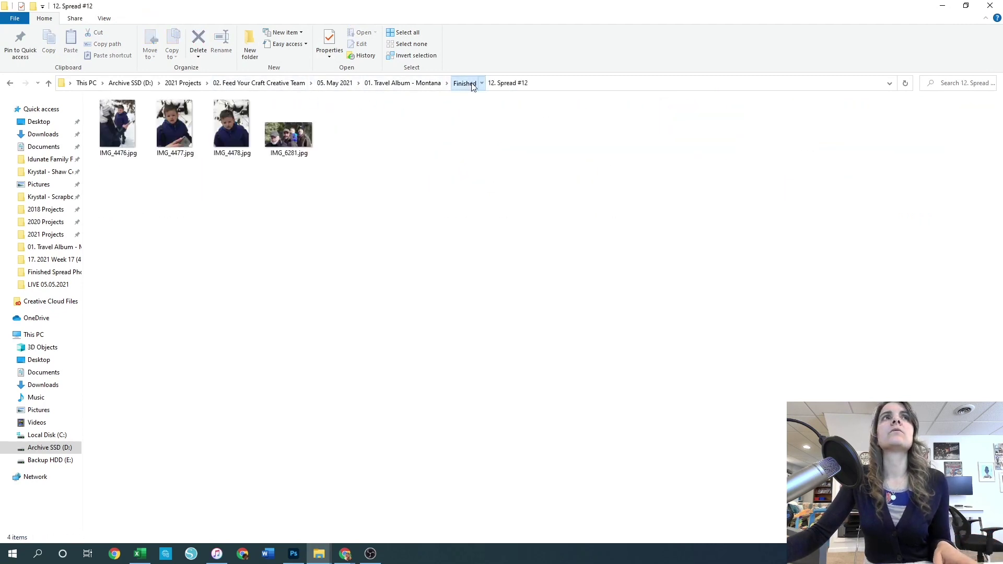
double_click(874, 125)
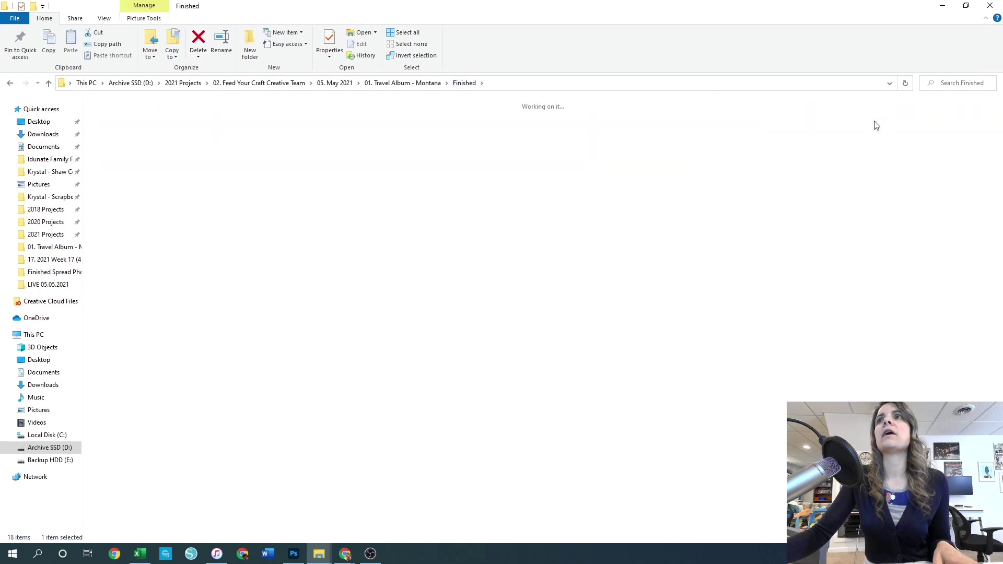
click(464, 83)
double_click(916, 128)
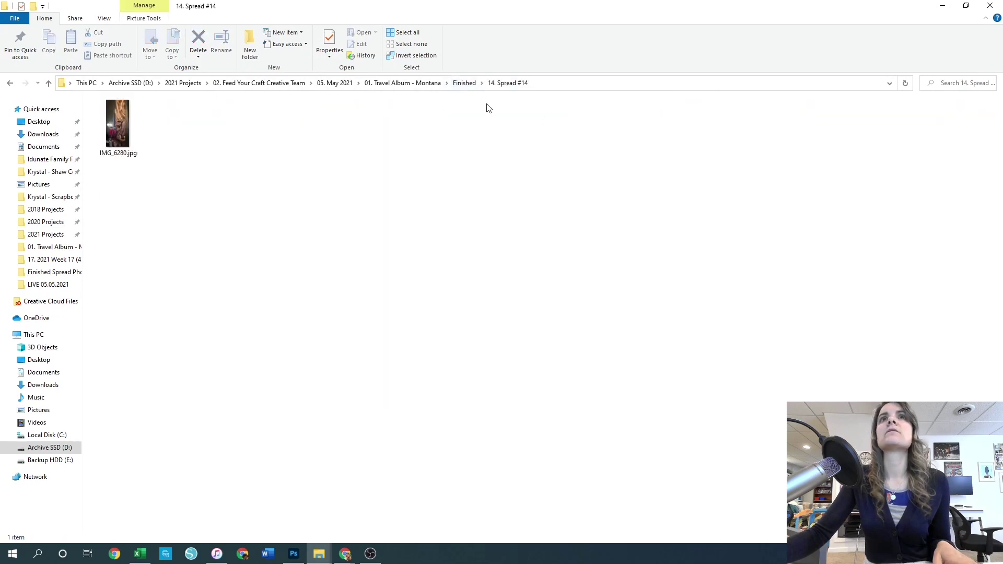
click(460, 83)
click(394, 87)
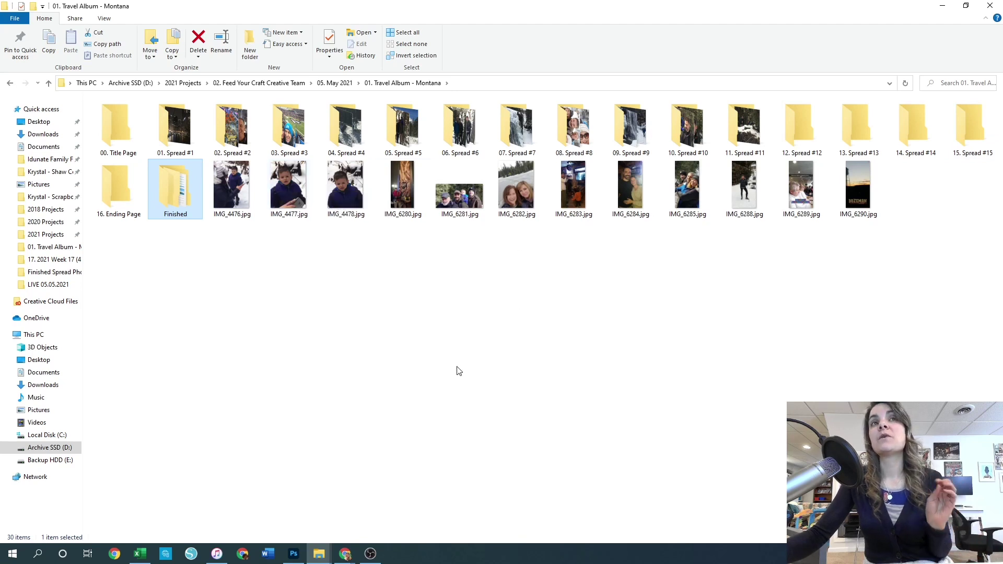
Move IMG_4476.jpg through IMG_4478.jpg and, after previewing it, the group photo IMG_6281.jpg into the 12. Spread #12 folder
click(230, 197)
shift+click(347, 205)
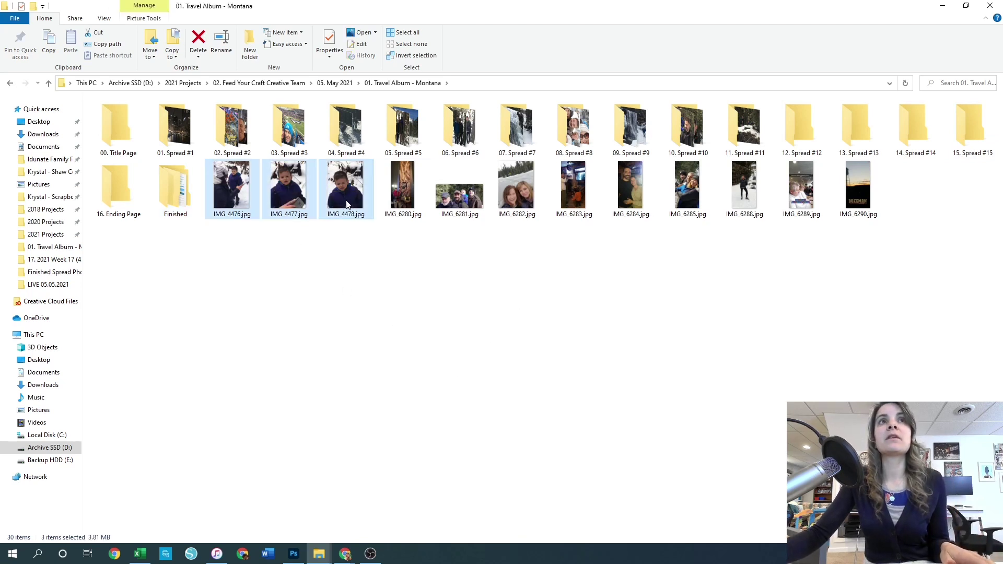
drag(344, 205, 801, 139)
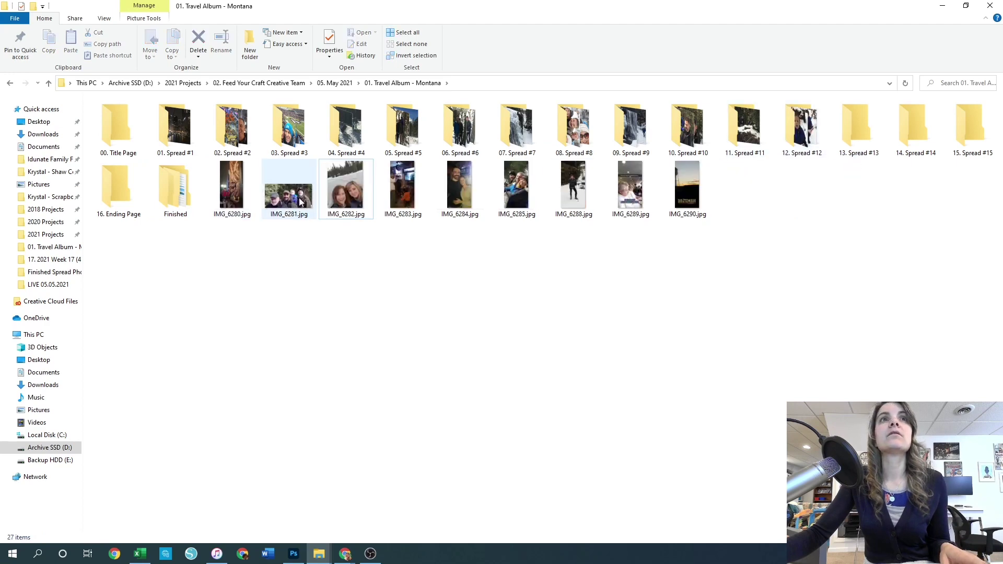
mouse_move(280, 198)
mouse_down()
mouse_move(788, 186)
mouse_move(283, 201)
mouse_up()
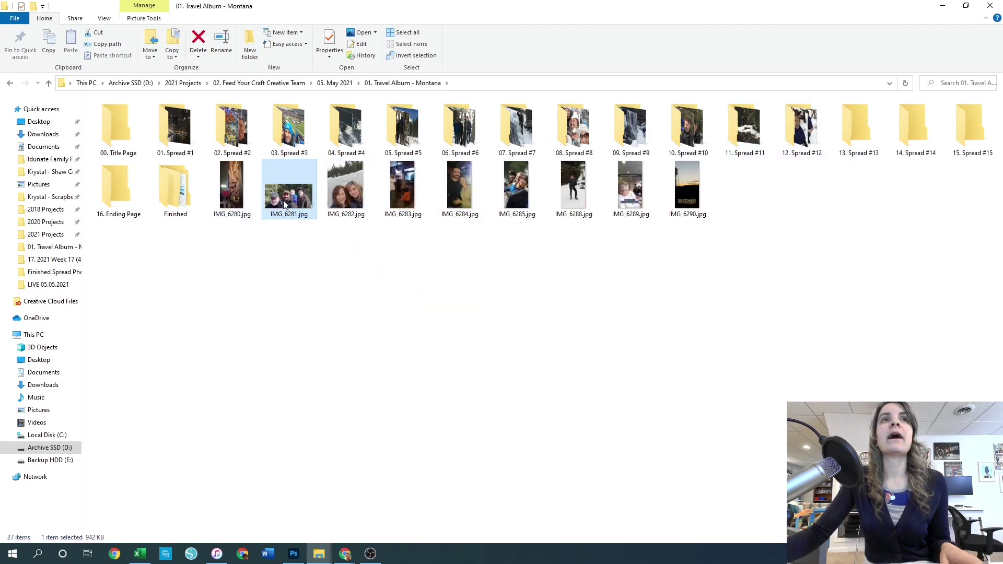
double_click(283, 202)
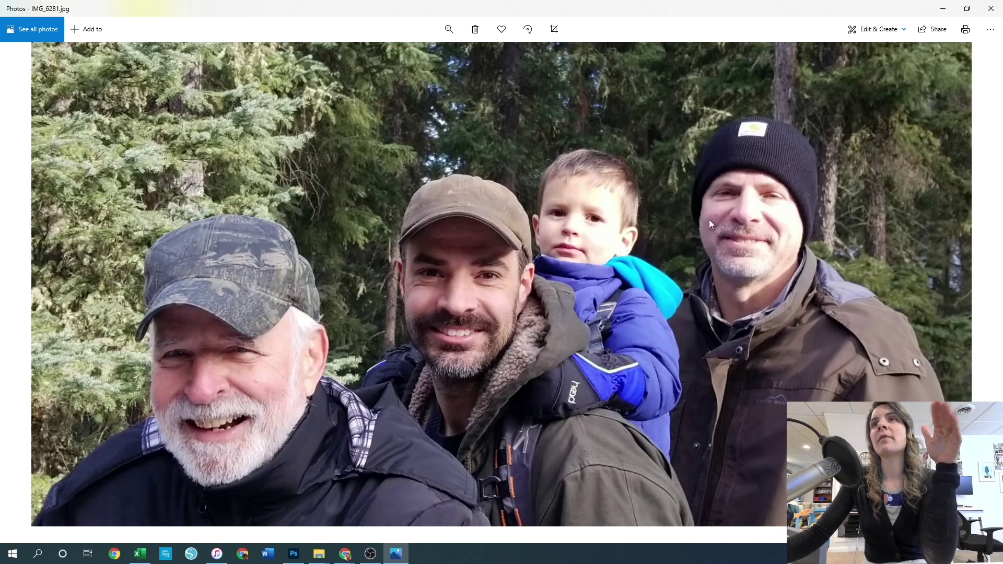
click(998, 12)
drag(291, 201, 801, 136)
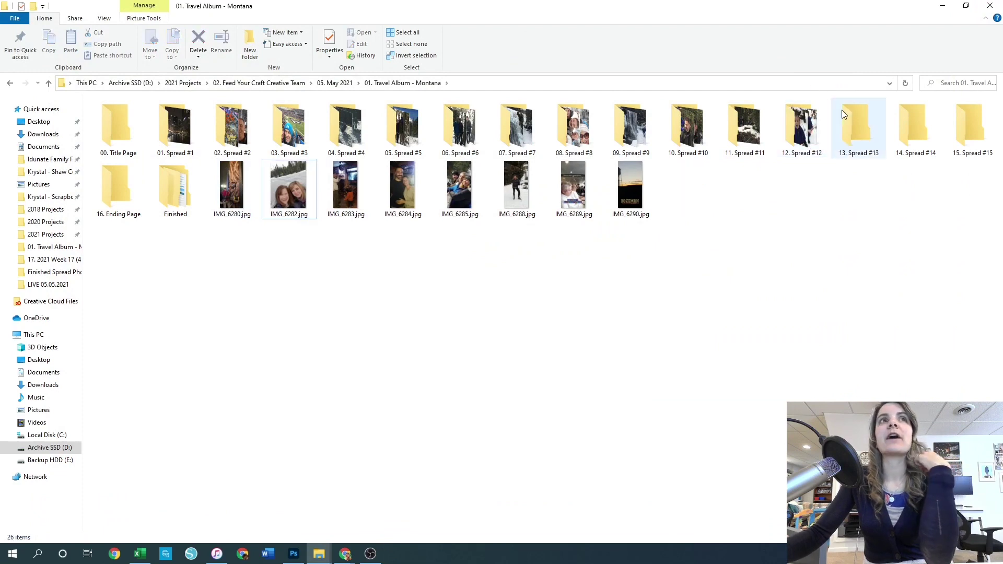
click(300, 182)
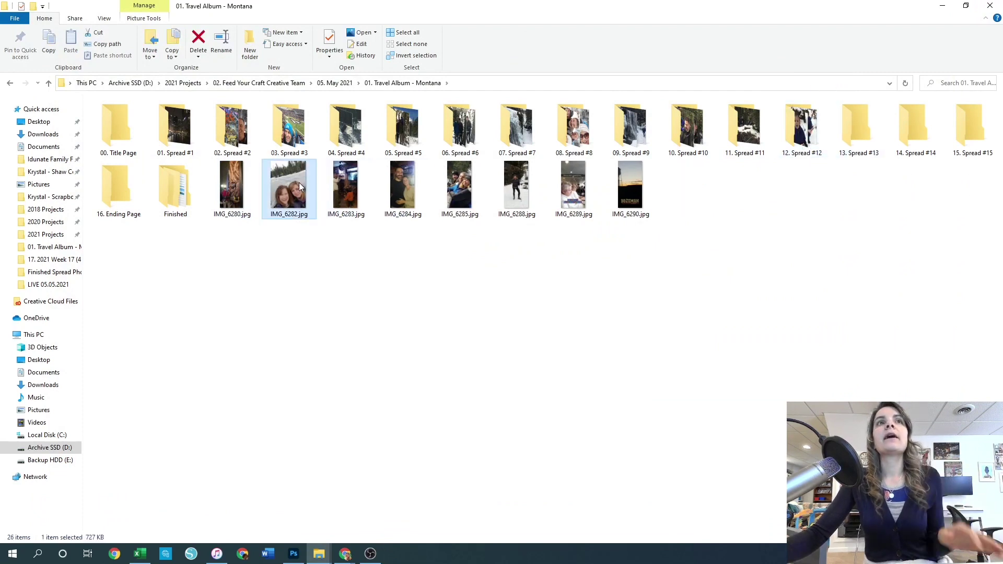
click(459, 181)
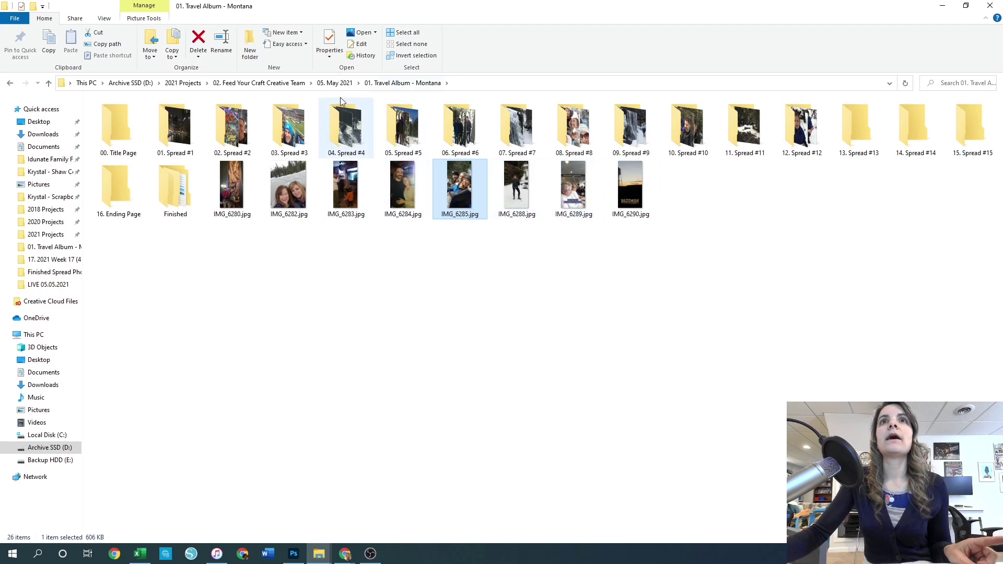
double_click(174, 191)
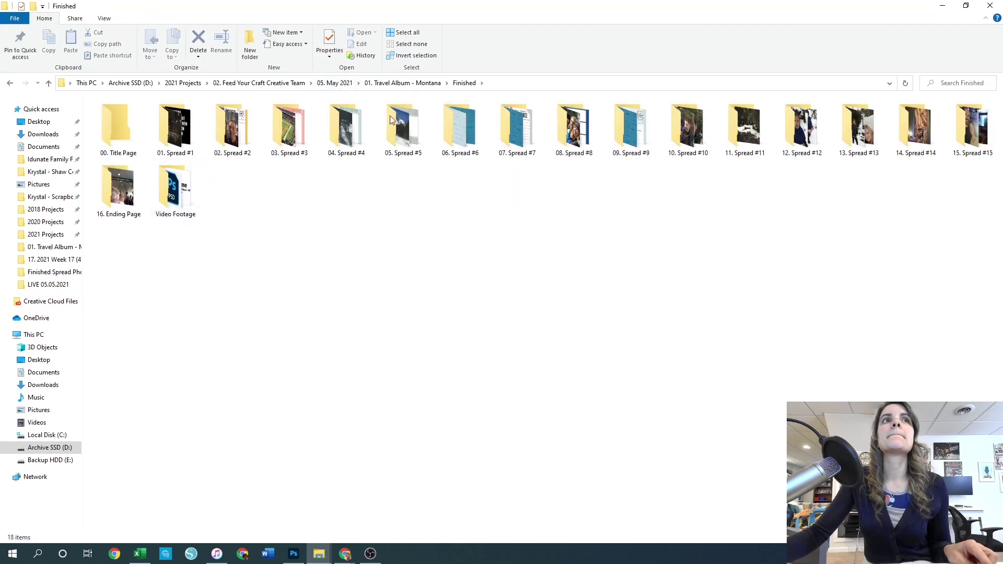
click(387, 84)
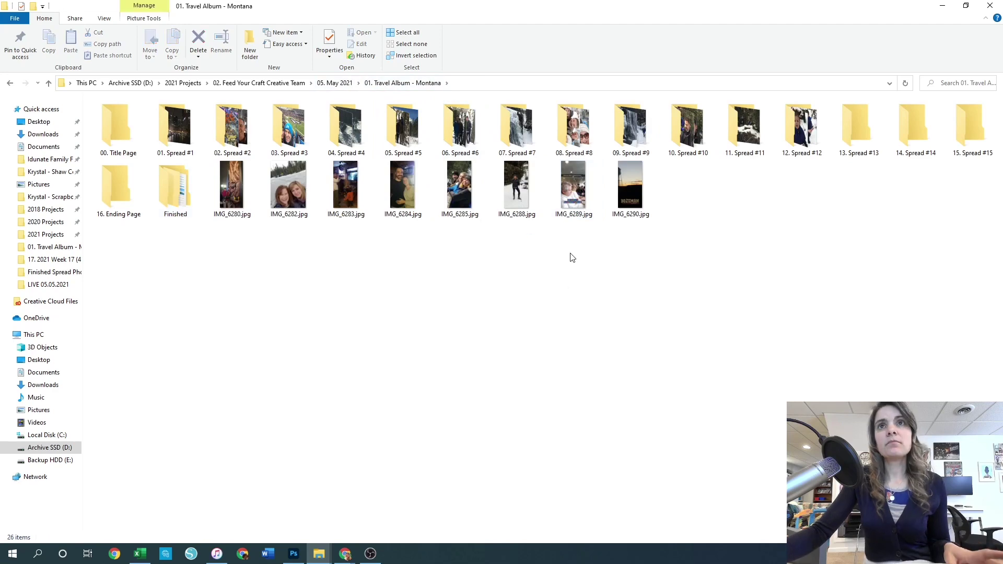
Preview the delayed-flight photo IMG_6289.jpg and move it into the 16. Ending Page folder
double_click(574, 186)
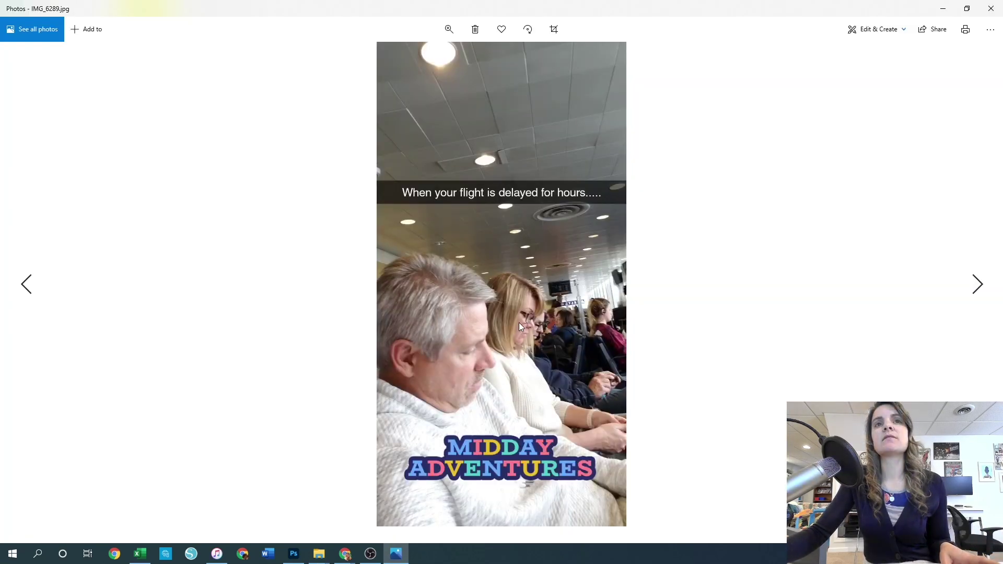
click(991, 8)
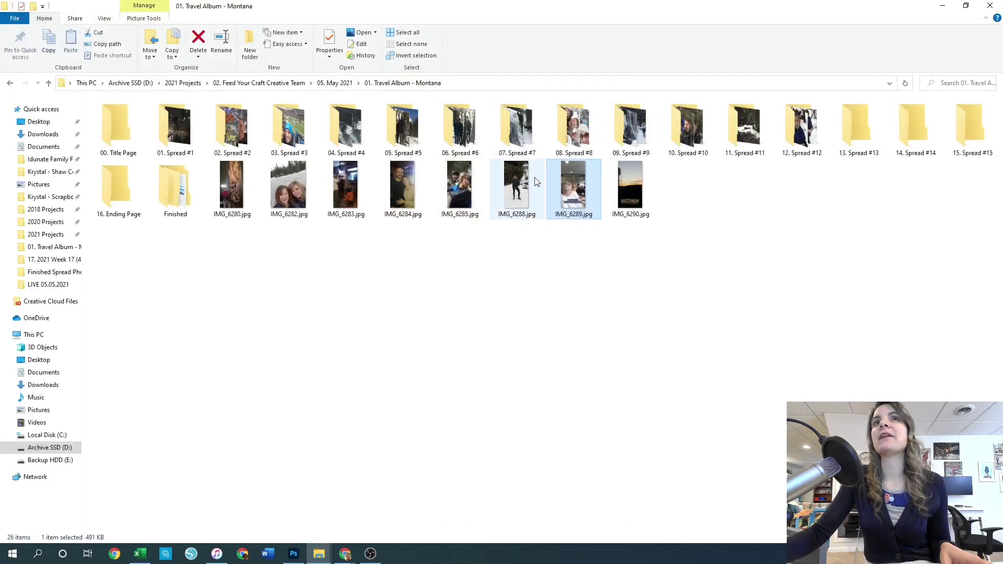
drag(561, 201, 113, 209)
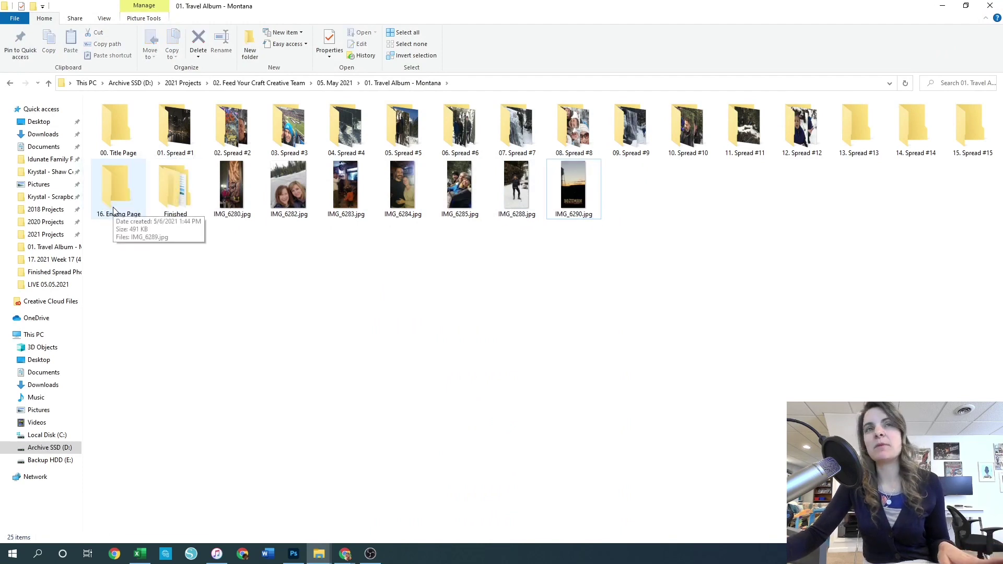
Preview IMG_6283.jpg and IMG_6284.jpg, and move both photos into the 15. Spread #15 folder
click(353, 206)
double_click(353, 204)
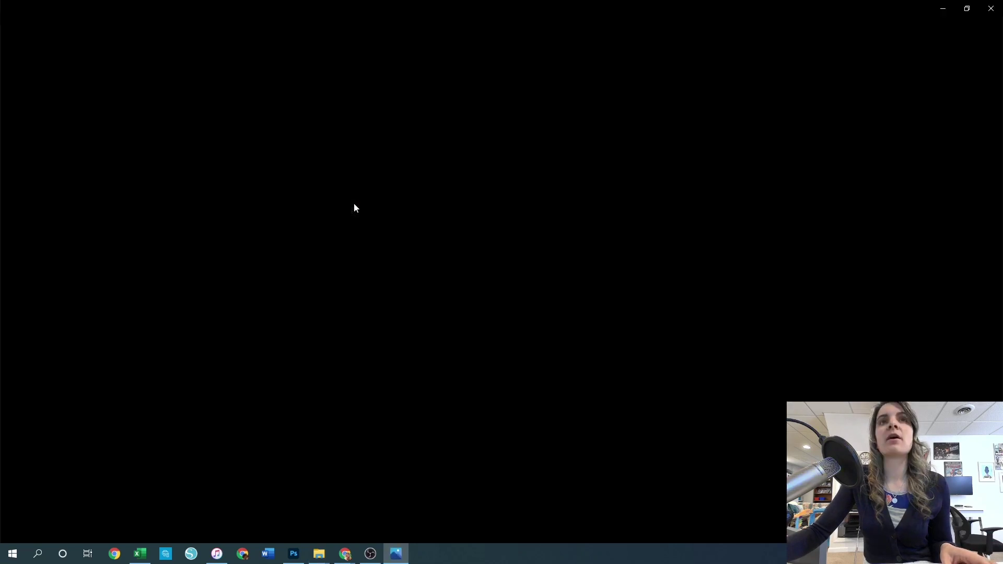
key(Right)
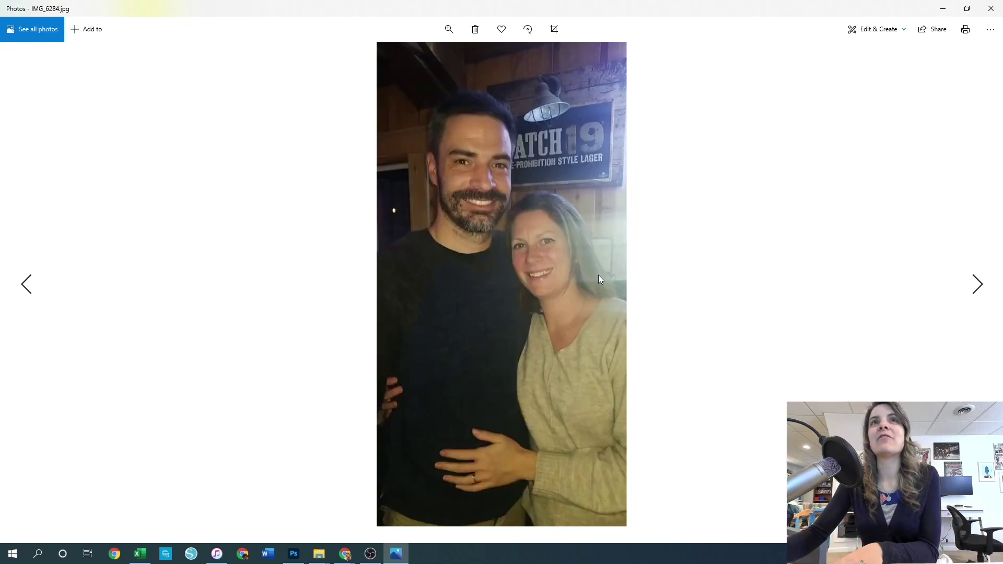
click(991, 7)
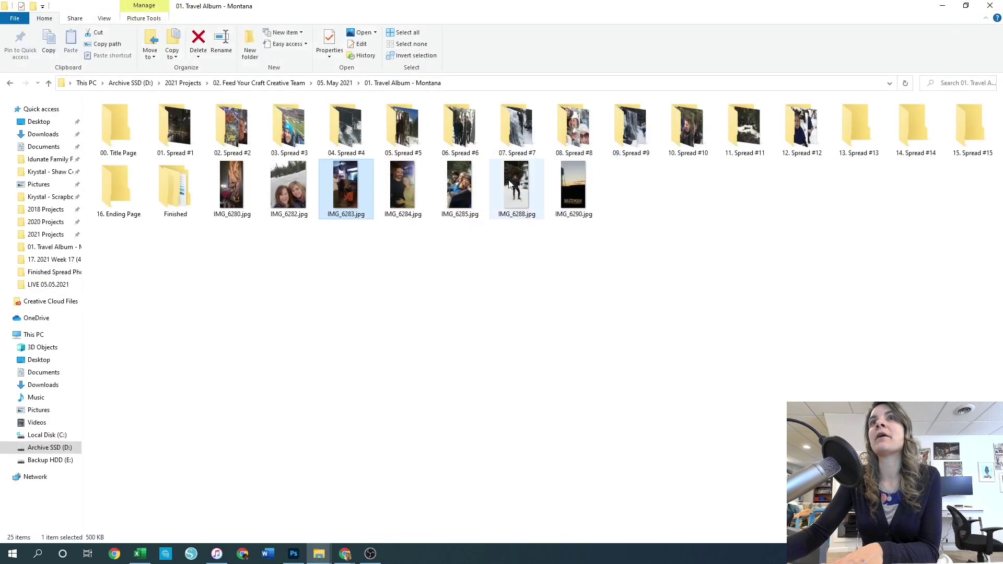
ctrl+click(398, 193)
drag(349, 192, 973, 137)
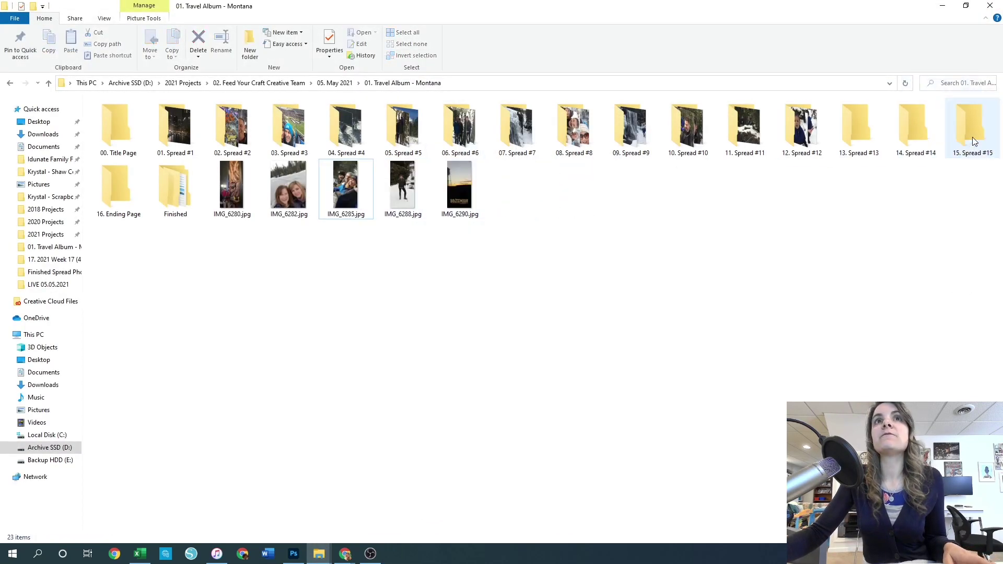
Preview the Tanglewood photo IMG_6280.jpg and move it into the 14. Spread #14 folder
double_click(226, 192)
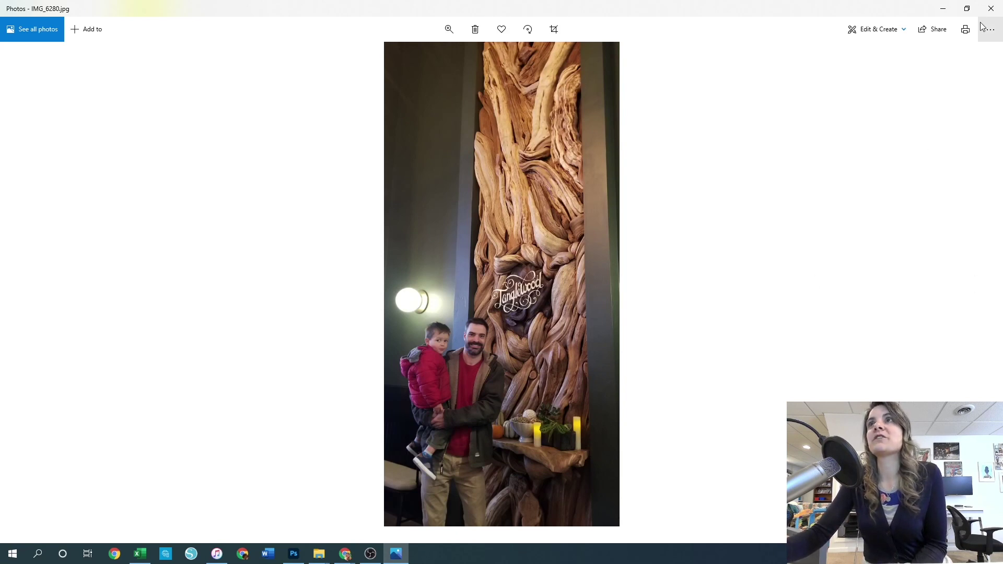
click(991, 8)
drag(246, 220, 914, 150)
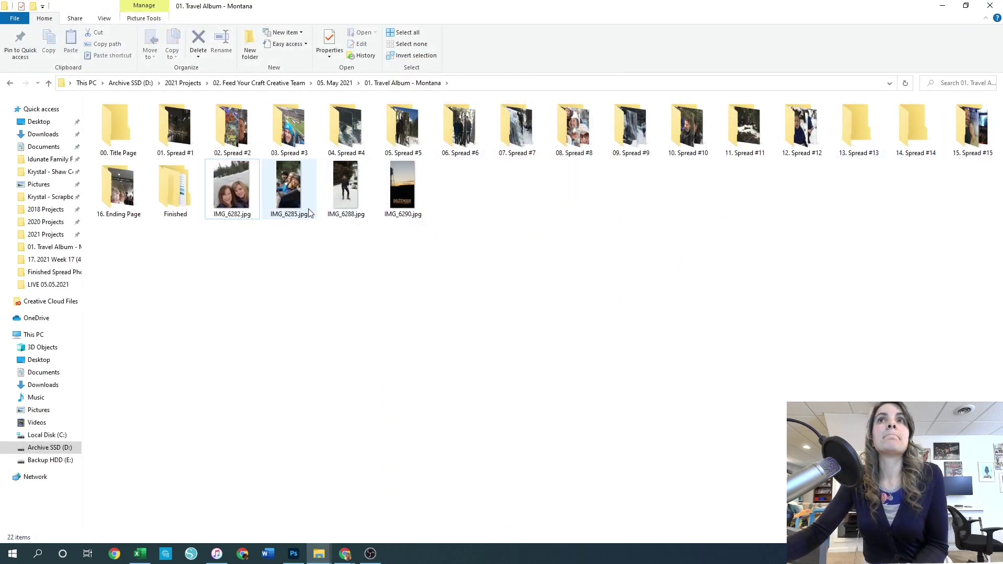
Move IMG_6282.jpg and IMG_6288.jpg into the 13. Spread #13 folder and refresh the folder view
click(233, 203)
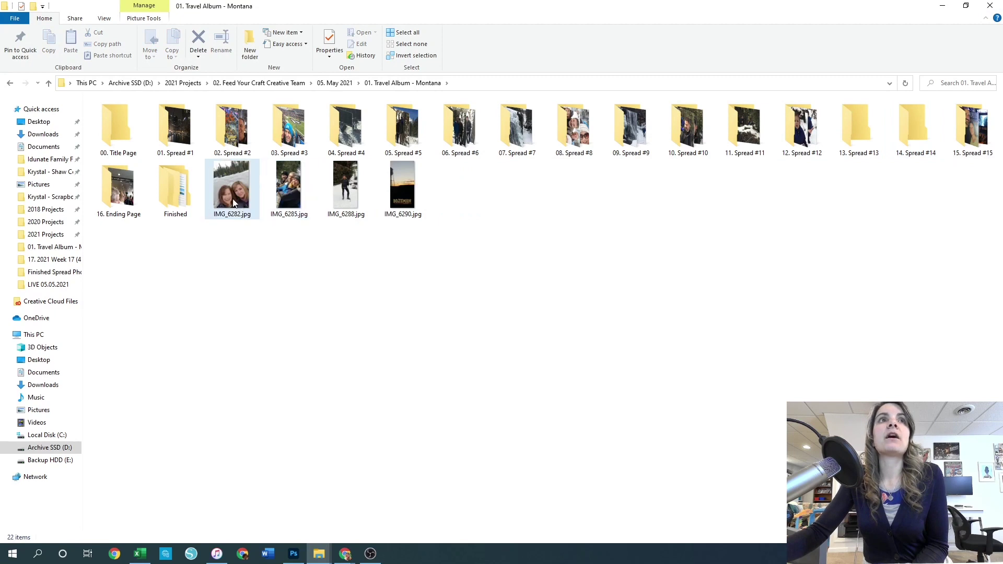
ctrl+click(358, 197)
drag(338, 179, 853, 151)
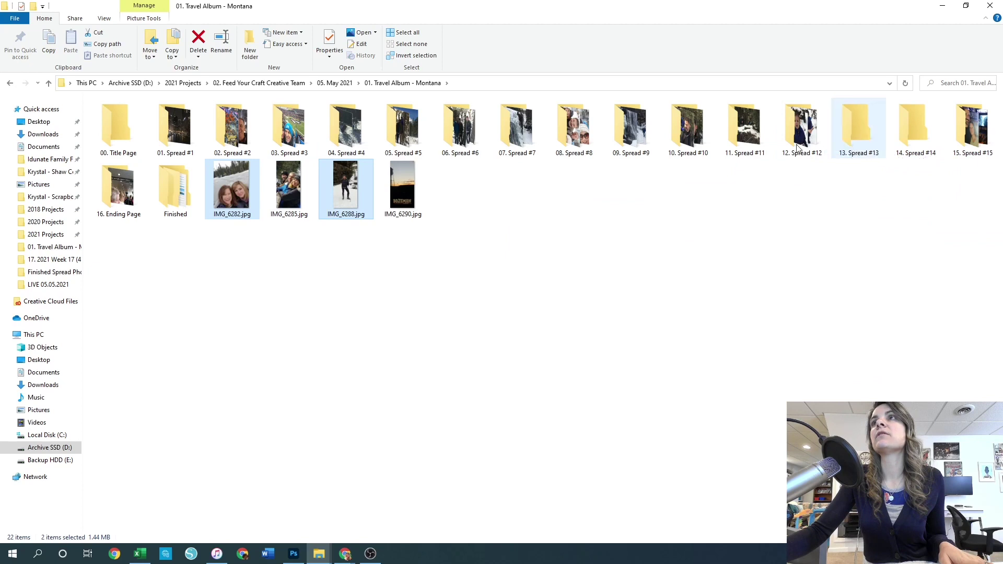
click(906, 84)
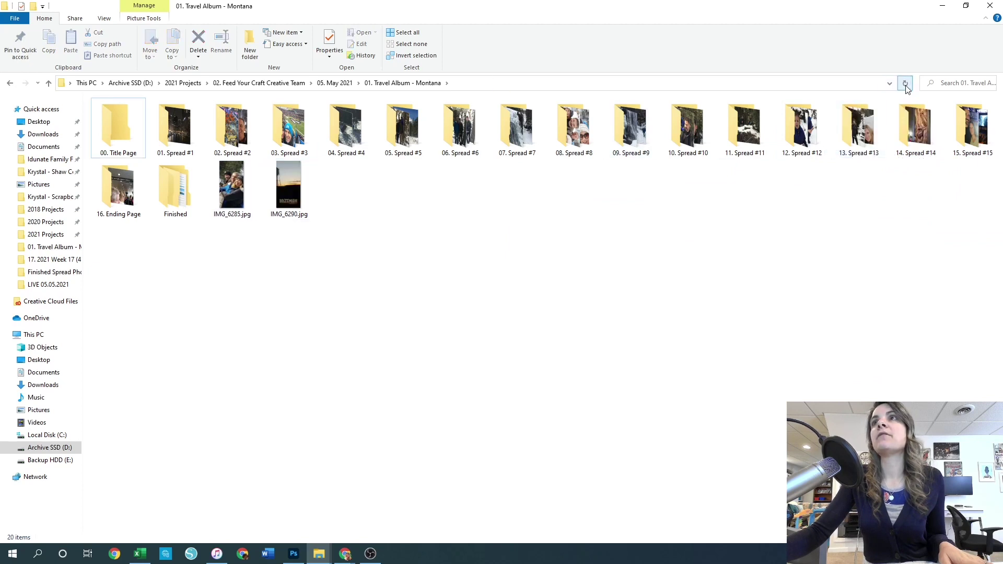
Move IMG_6285.jpg into the 07. Spread #7 folder and open that folder to check its photos
click(225, 196)
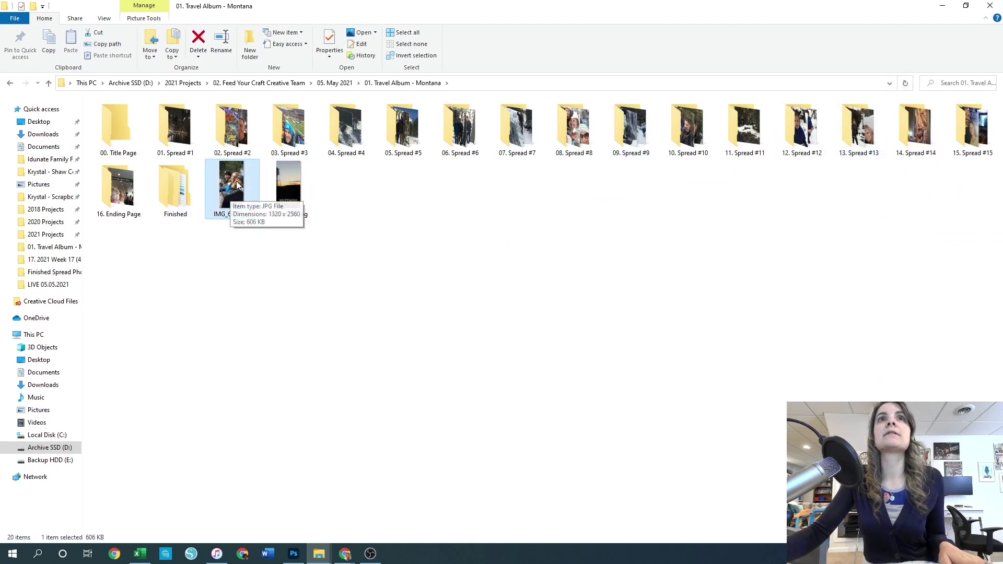
drag(229, 195, 517, 142)
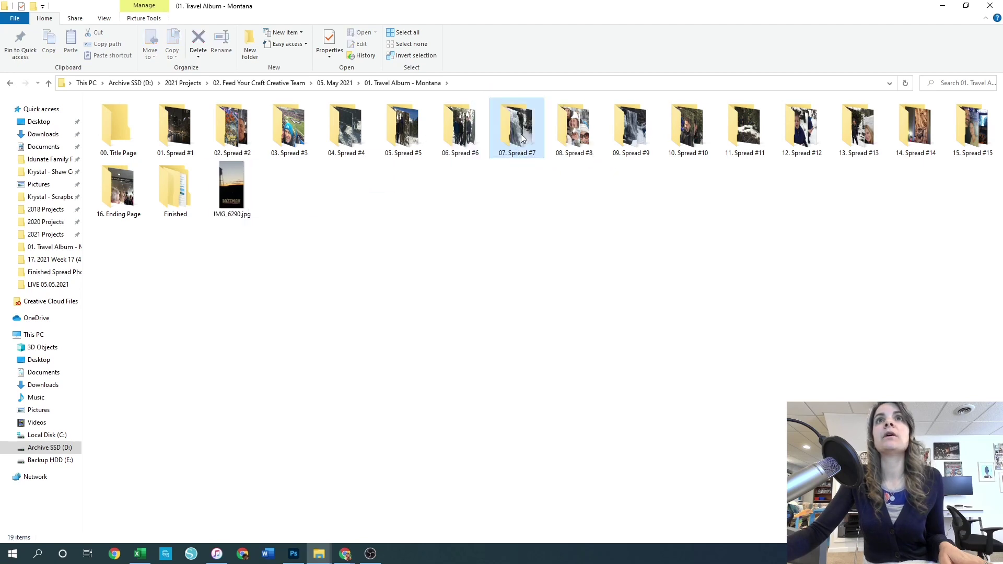
double_click(517, 142)
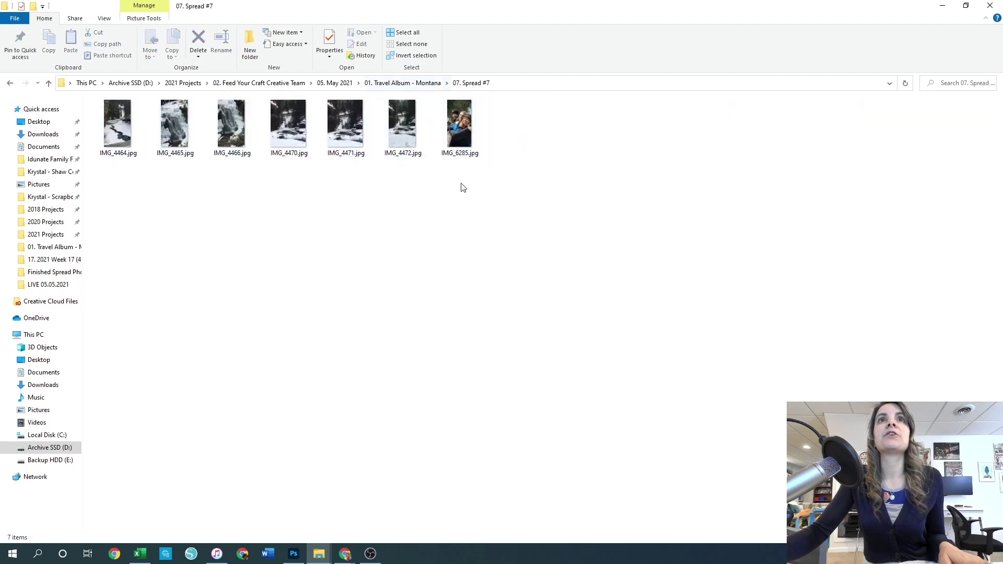
Preview IMG_6290.jpg, move it into the 04. Spread #4 folder, and open that folder to check its photos
click(407, 83)
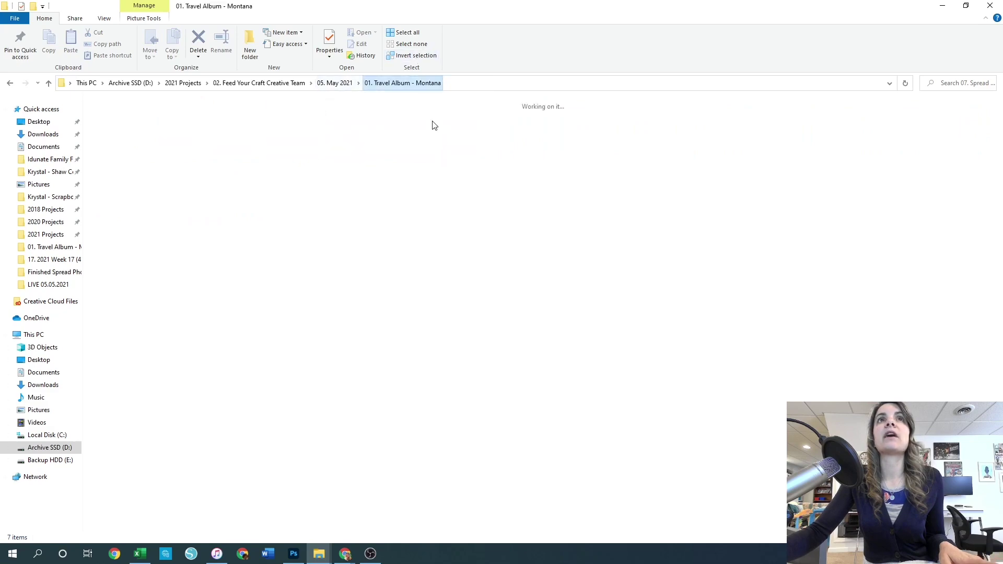
double_click(235, 196)
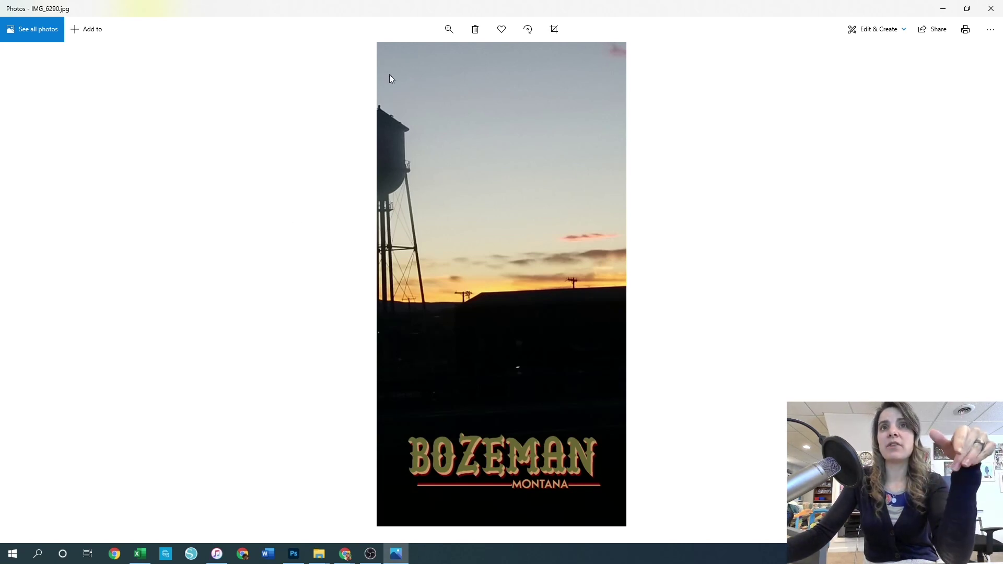
click(997, 6)
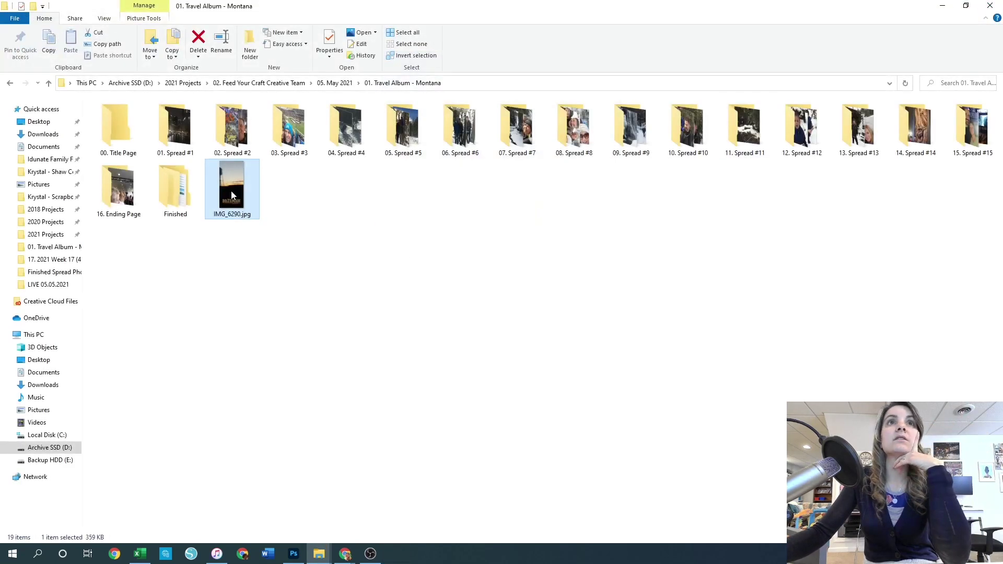
drag(231, 190, 347, 138)
double_click(347, 139)
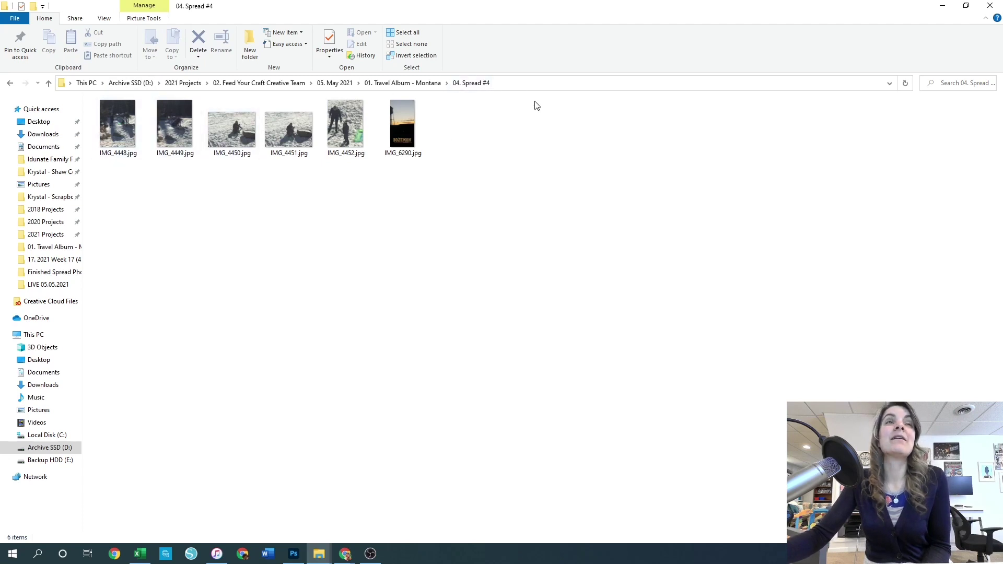
click(417, 88)
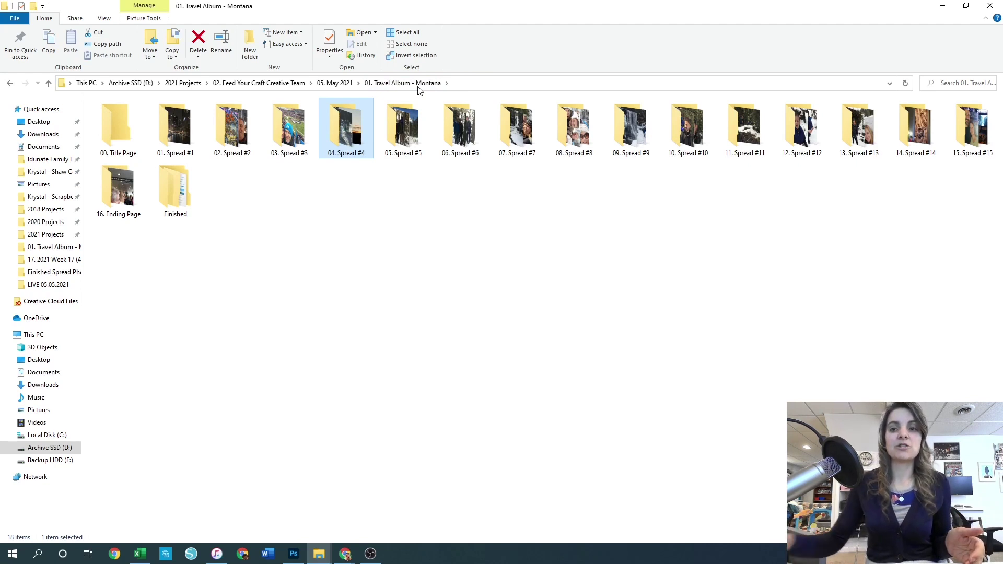
Check the photos in the 02. Spread #2 folder and return to the 01. Travel Album - Montana folder
double_click(232, 128)
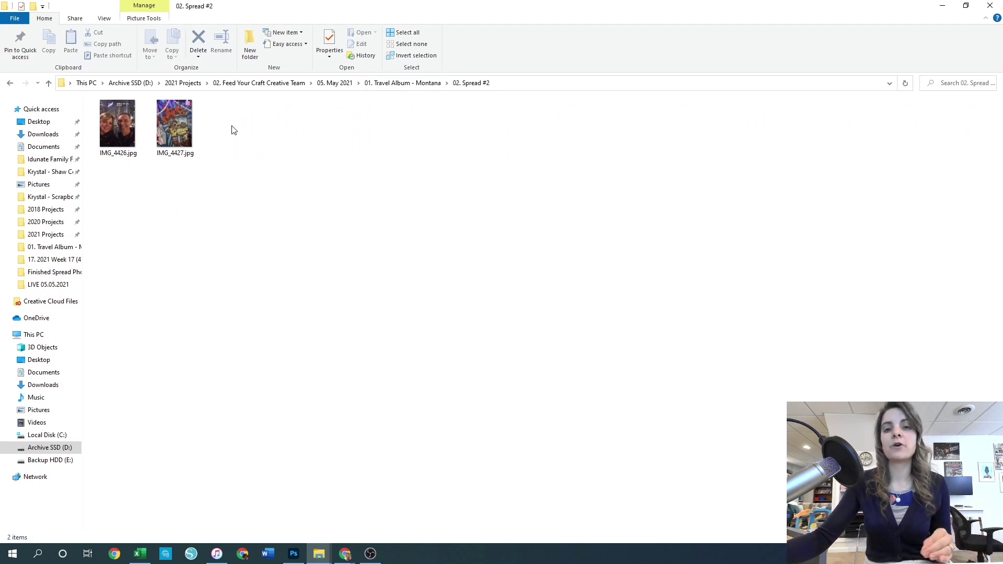
click(401, 86)
click(296, 260)
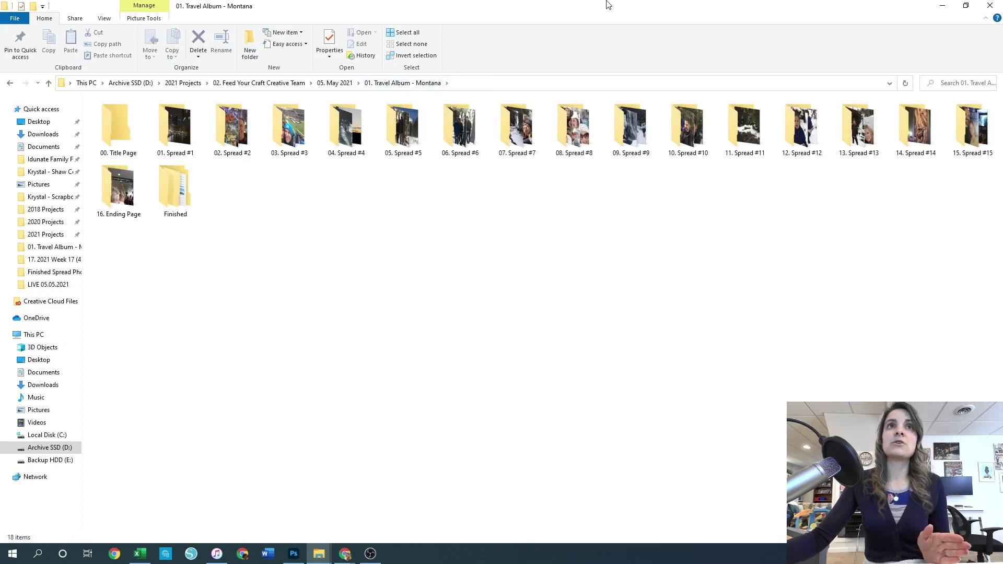
Show the album folder beside the Explore More digitals window and open its cards folder there
double_click(641, 8)
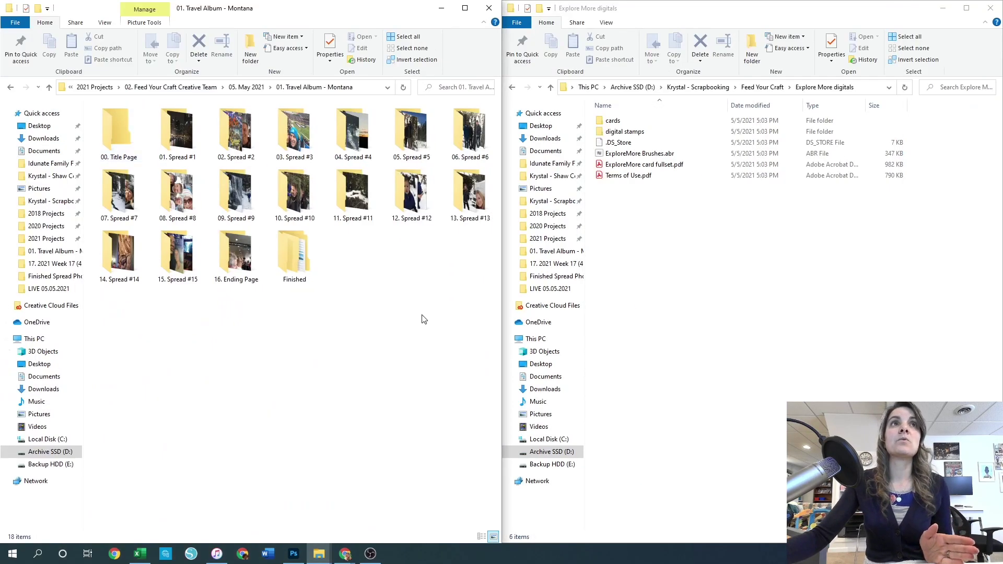
click(759, 258)
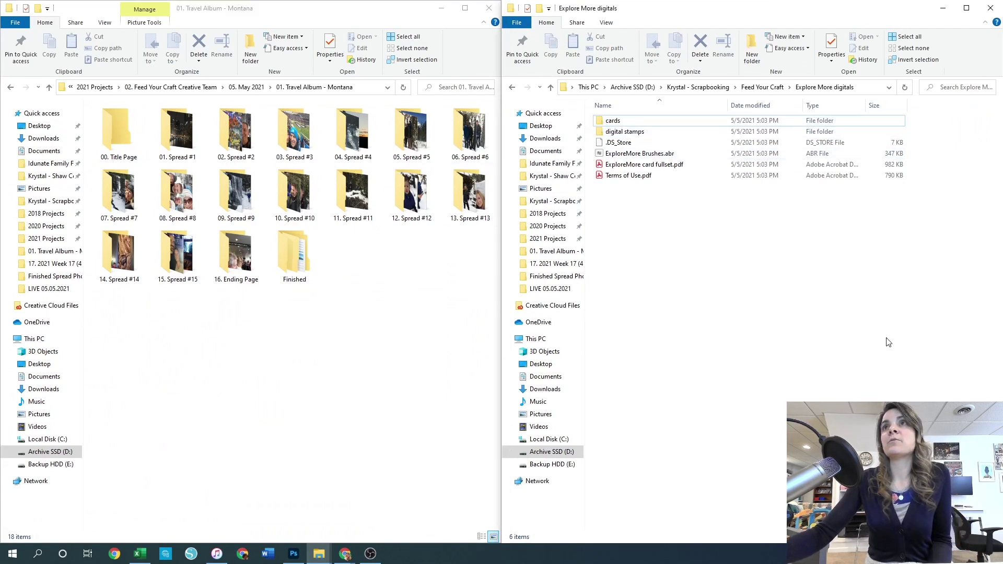
click(618, 124)
double_click(619, 124)
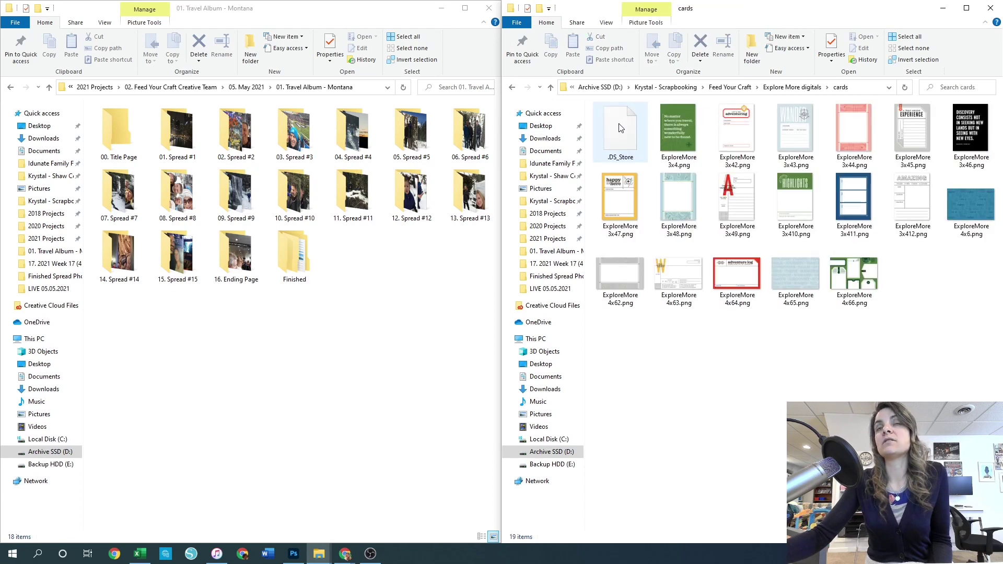
click(389, 320)
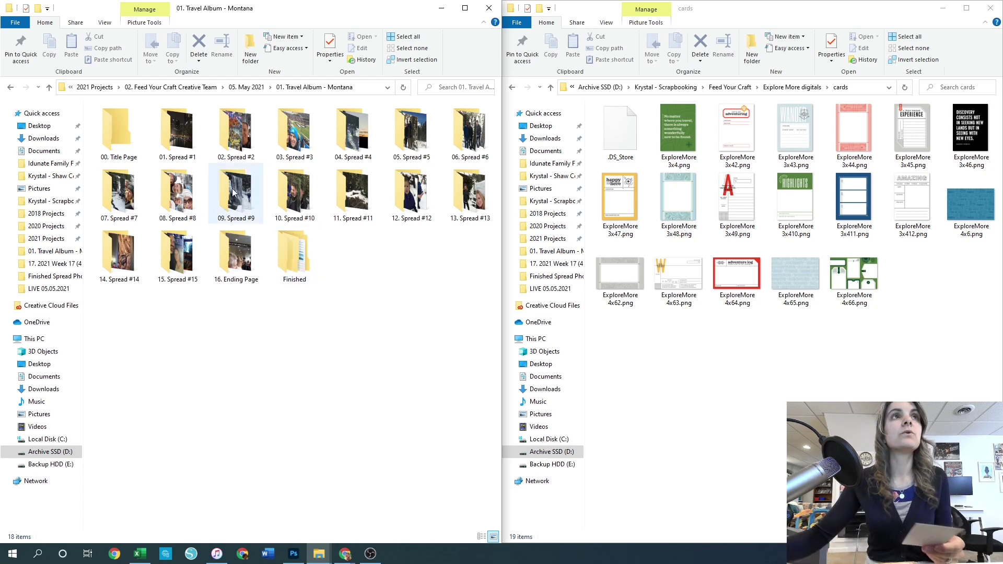
Copy the black quote card ExploreMore 3x46.png into the 01. Spread #1 folder
double_click(185, 132)
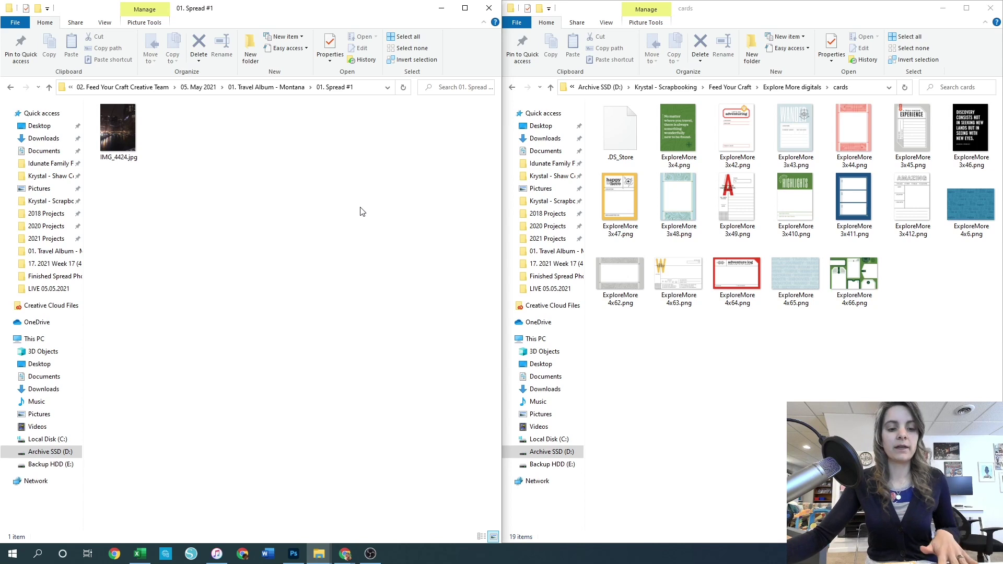
click(981, 128)
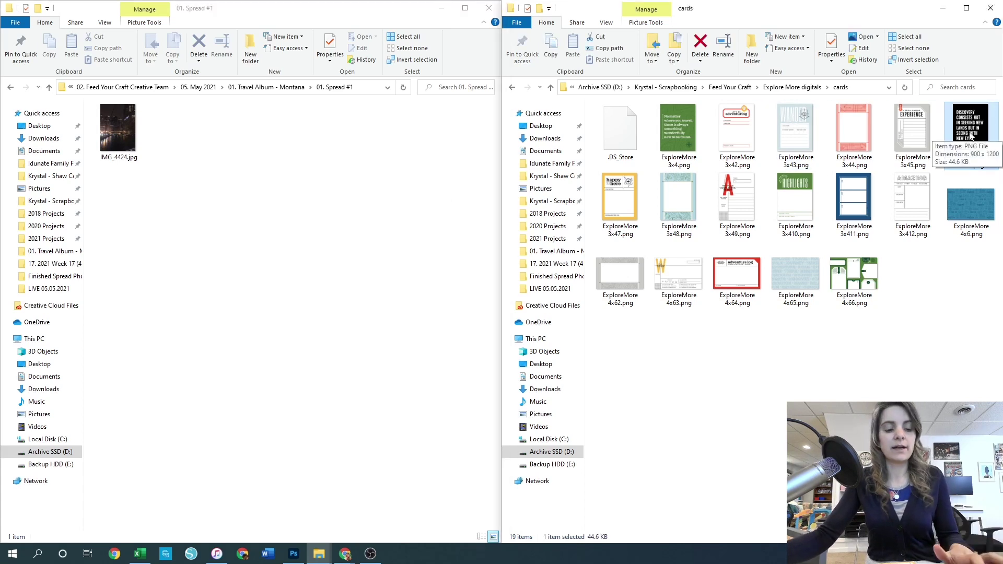
key(ctrl+c)
click(295, 222)
key(ctrl+v)
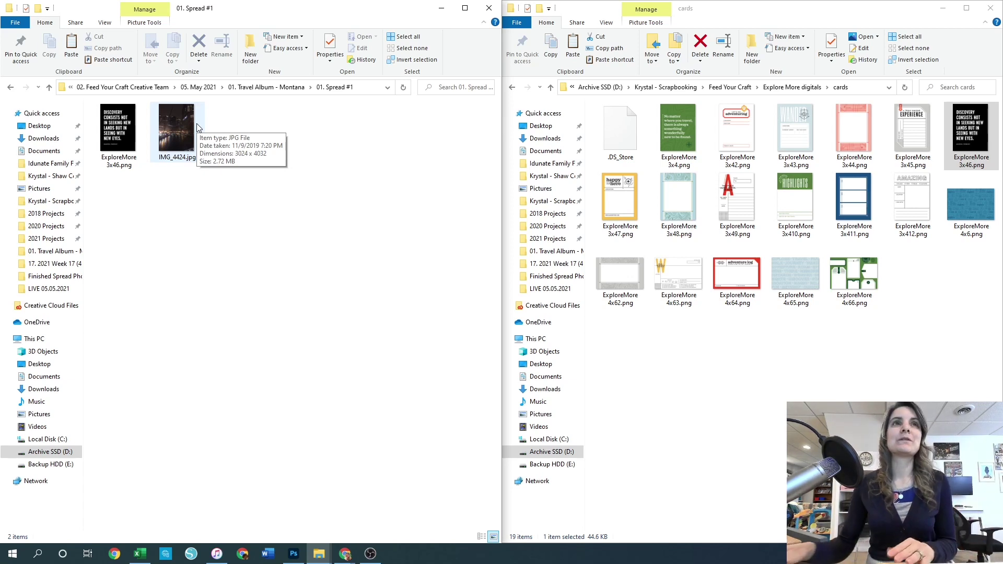
Preview IMG_4427.jpg in the 02. Spread #2 folder and copy the card ExploreMore 3x47.png into that folder
click(288, 86)
double_click(235, 136)
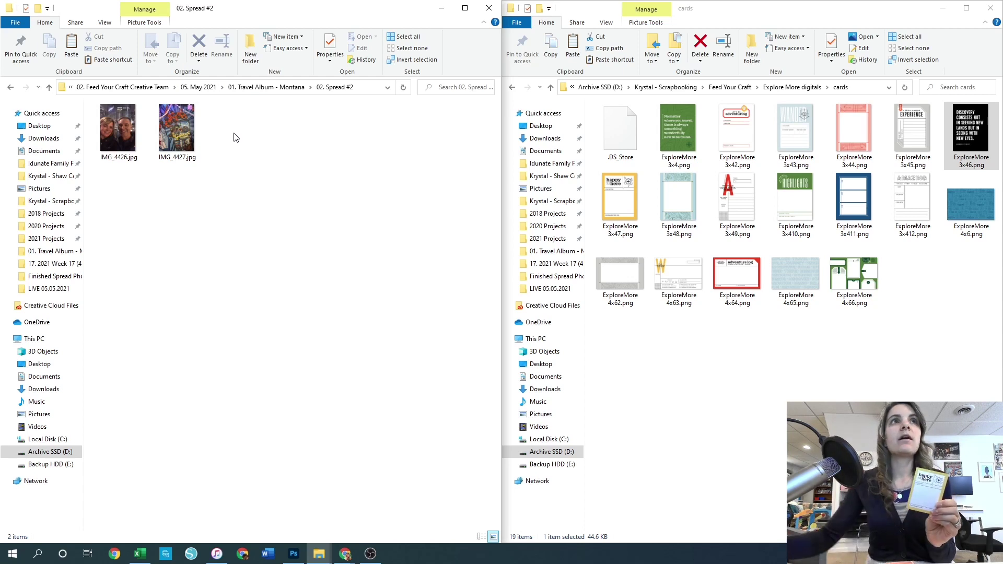
double_click(176, 135)
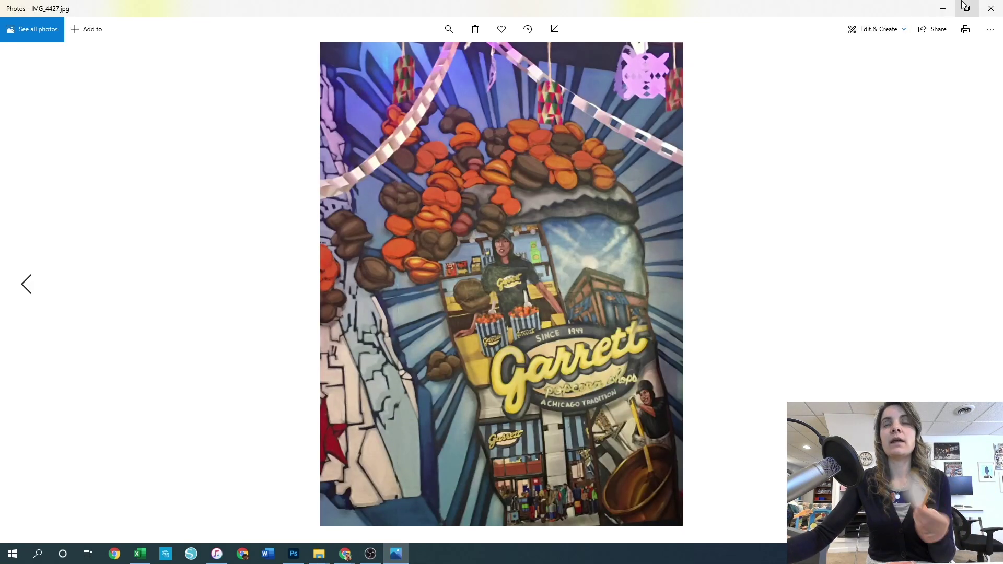
click(991, 8)
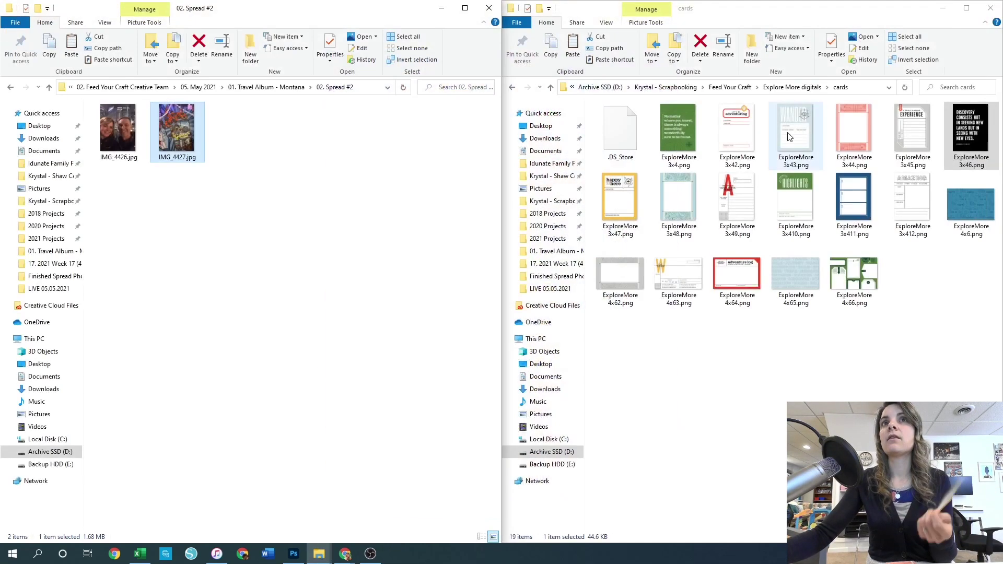
click(609, 206)
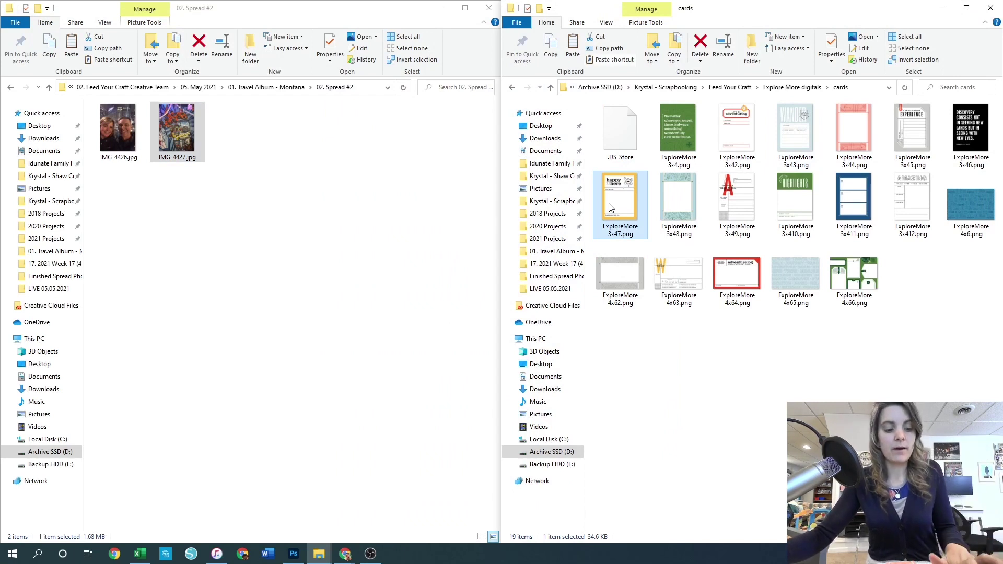
click(329, 222)
key(ctrl+v)
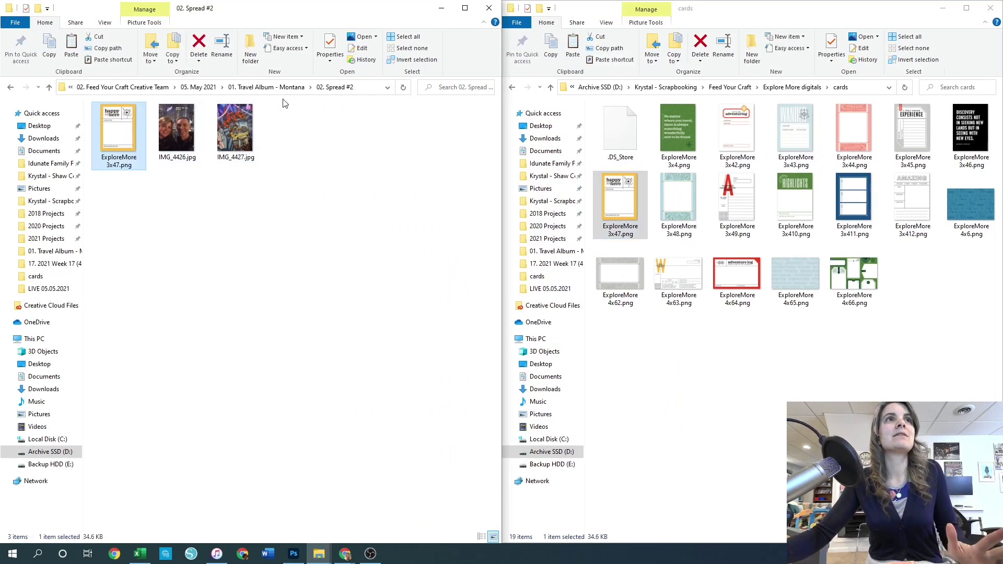
Copy the coral frame card ExploreMore 3x44.png into the 03. Spread #3 folder
click(267, 88)
double_click(299, 131)
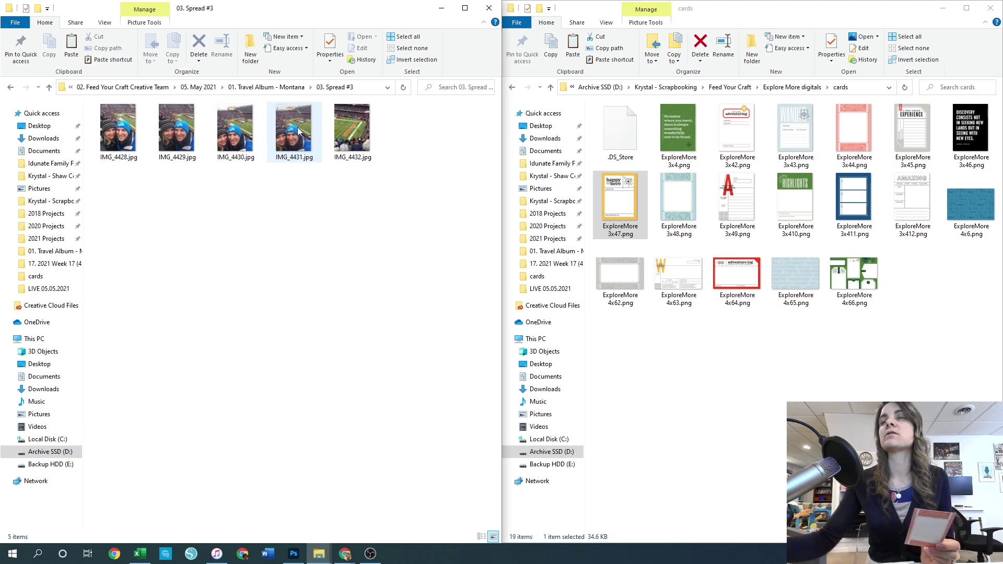
click(856, 135)
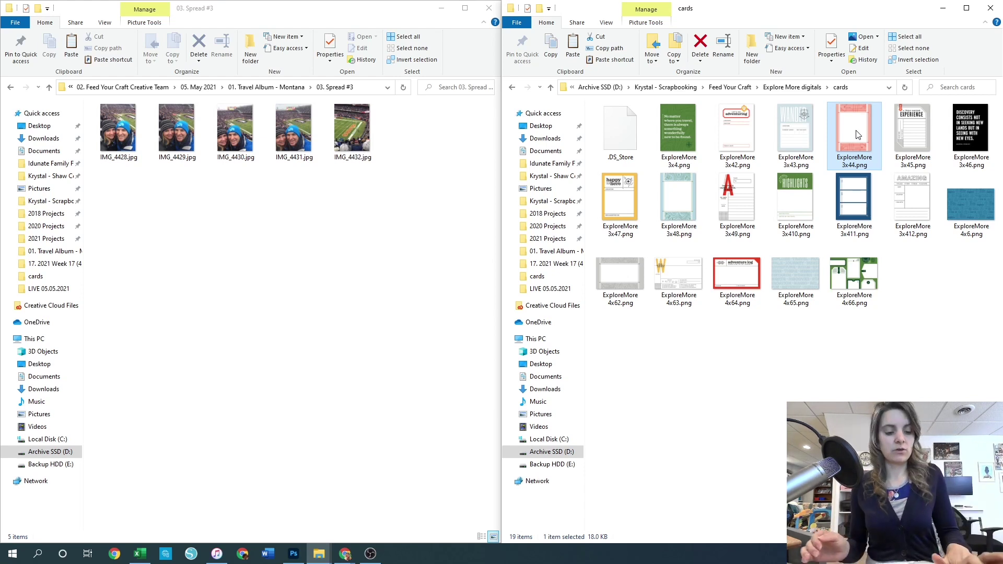
drag(858, 134, 416, 242)
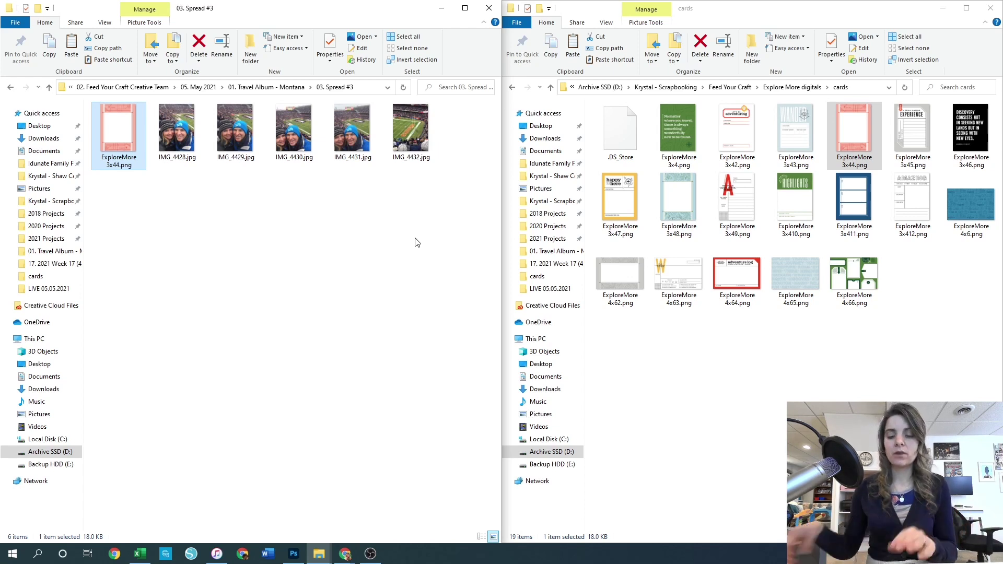
Open the 04. Spread #4 folder, select the card ExploreMore 3x48.png for it, and return to the album folder
click(263, 91)
double_click(361, 143)
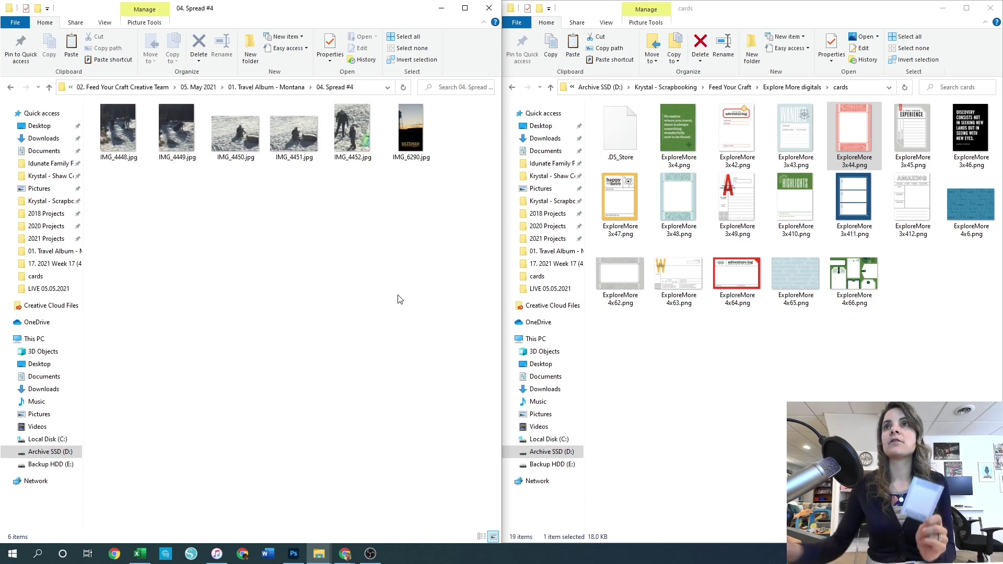
click(679, 203)
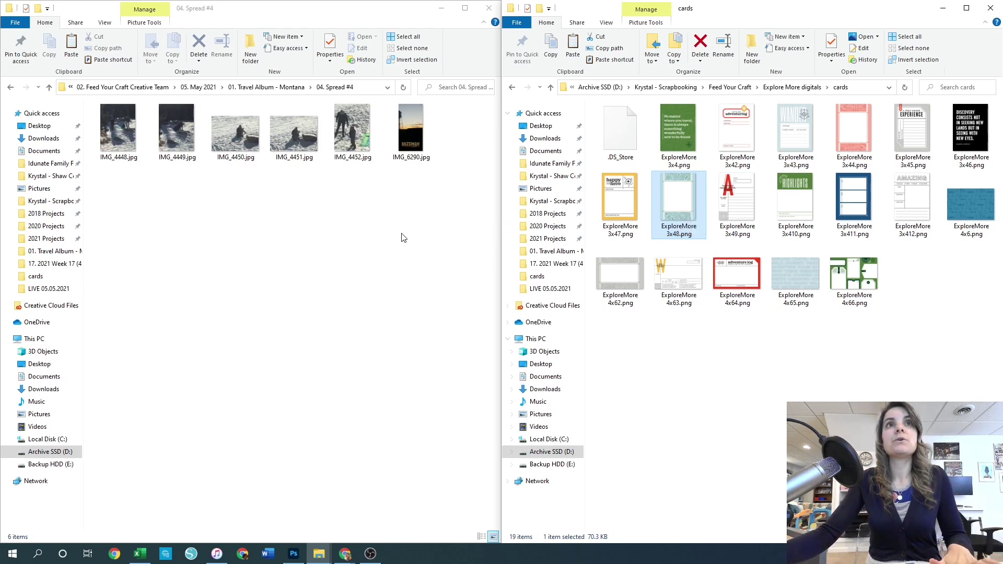
click(267, 87)
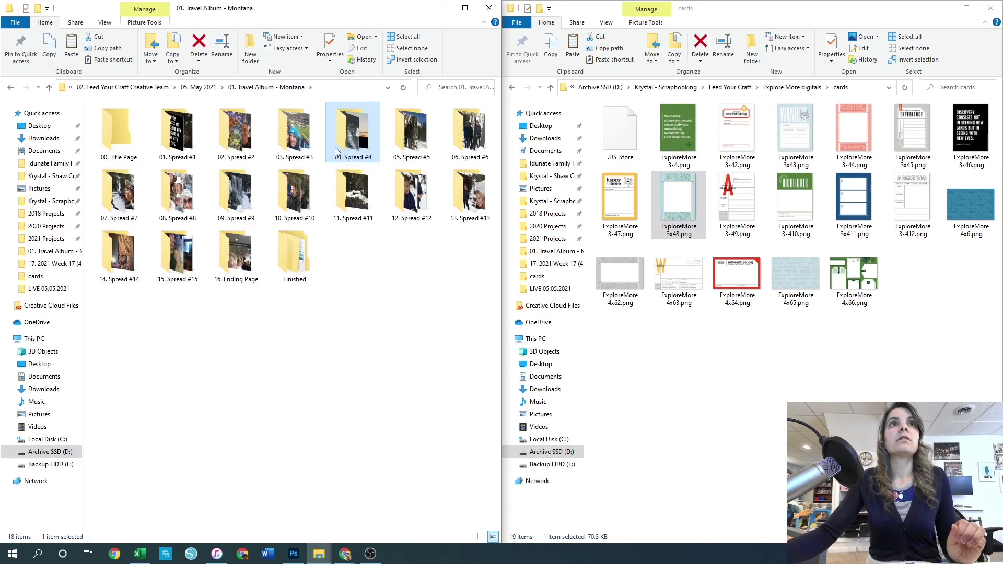
Copy the cards ExploreMore 4x6.png, ExploreMore 4x65.png and ExploreMore 3x412.png into the 06. Spread #6 folder
double_click(469, 132)
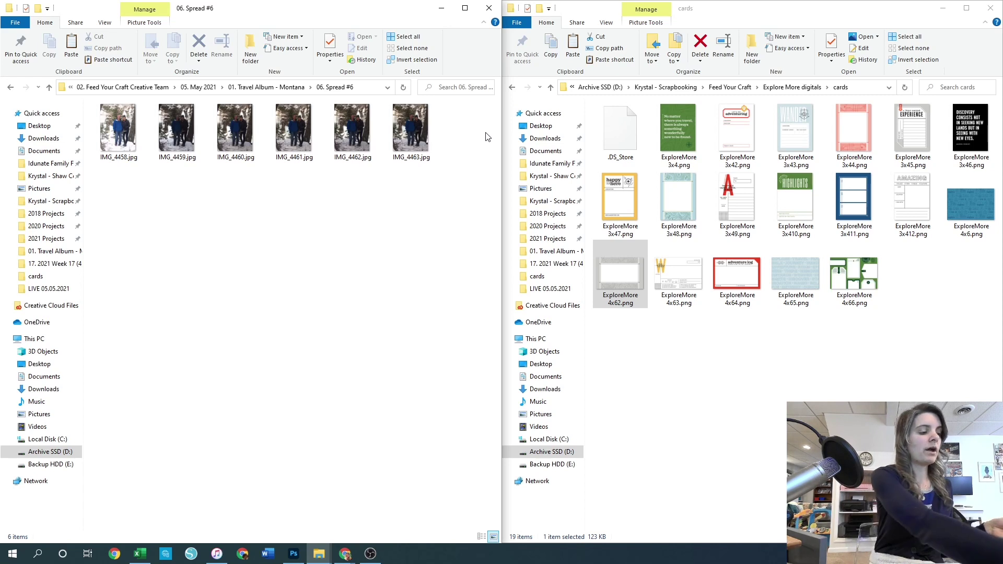
click(976, 201)
click(820, 256)
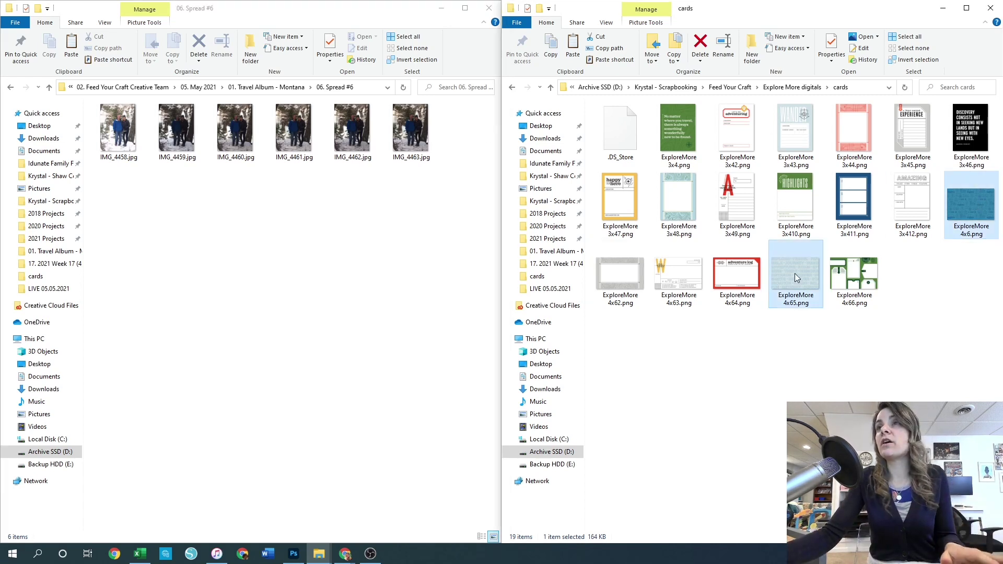
drag(795, 274, 308, 243)
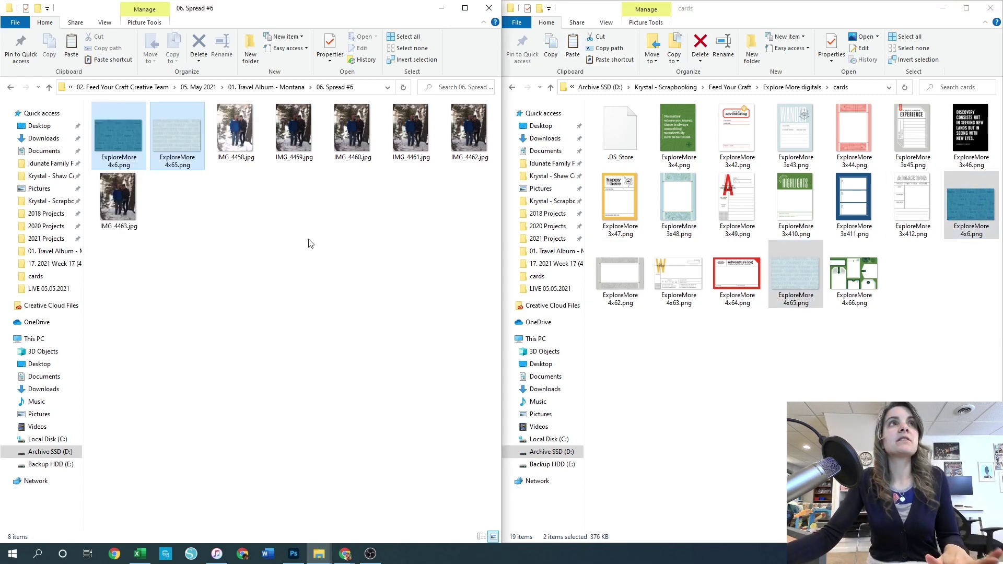
click(308, 243)
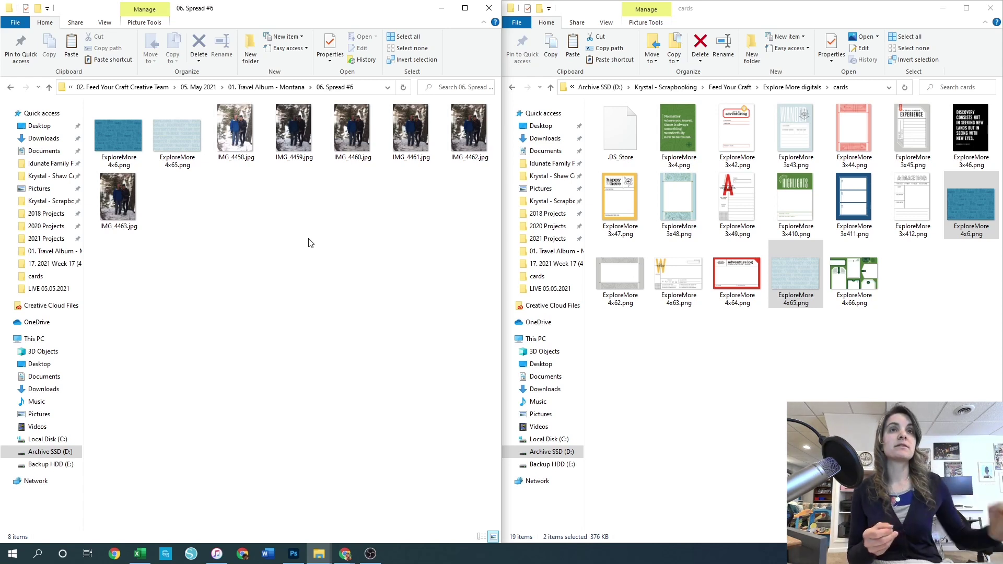
click(912, 215)
drag(912, 211, 253, 283)
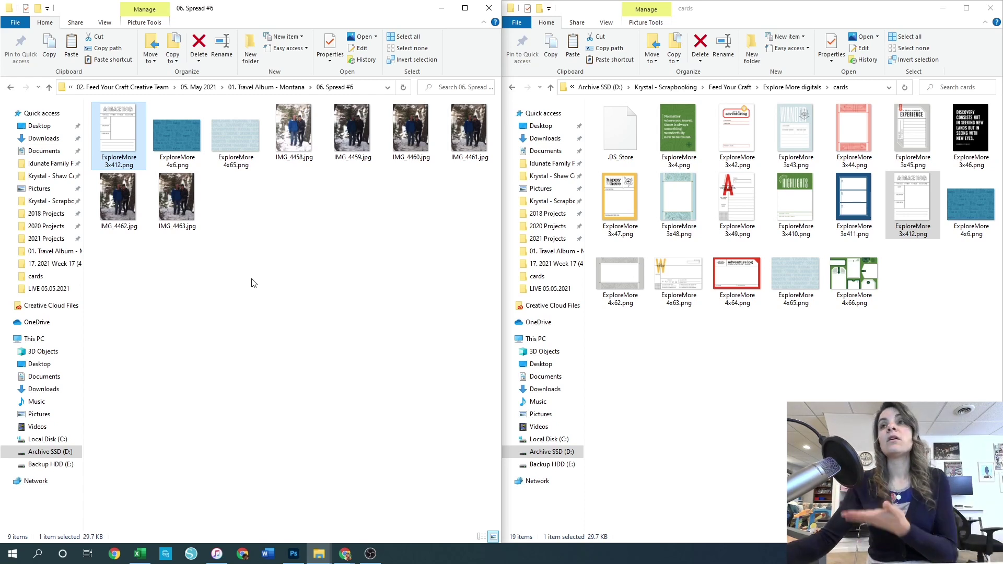
Check the photos in the 07. Spread #7 and 08. Spread #8 folders and return to the album folder
click(270, 93)
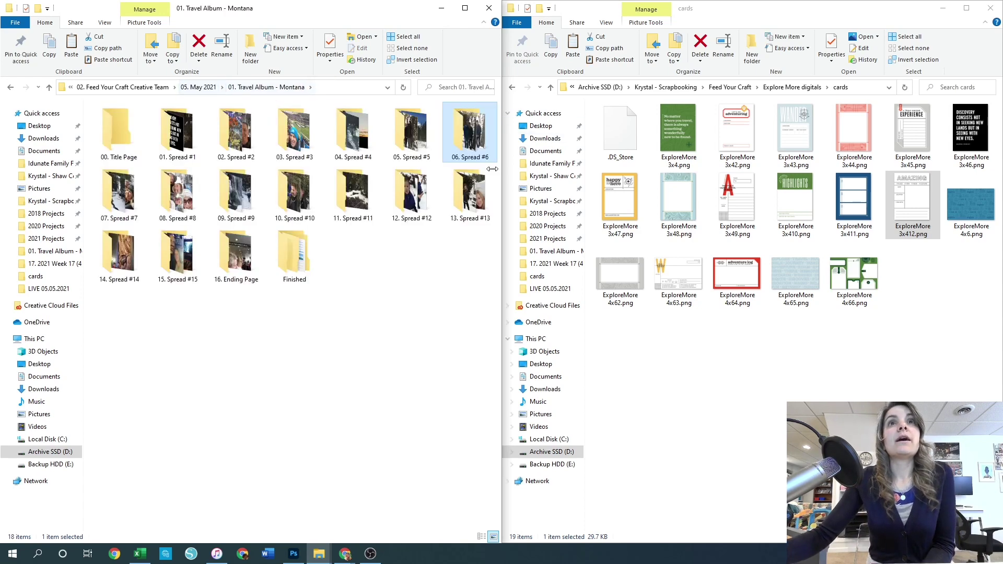
double_click(119, 189)
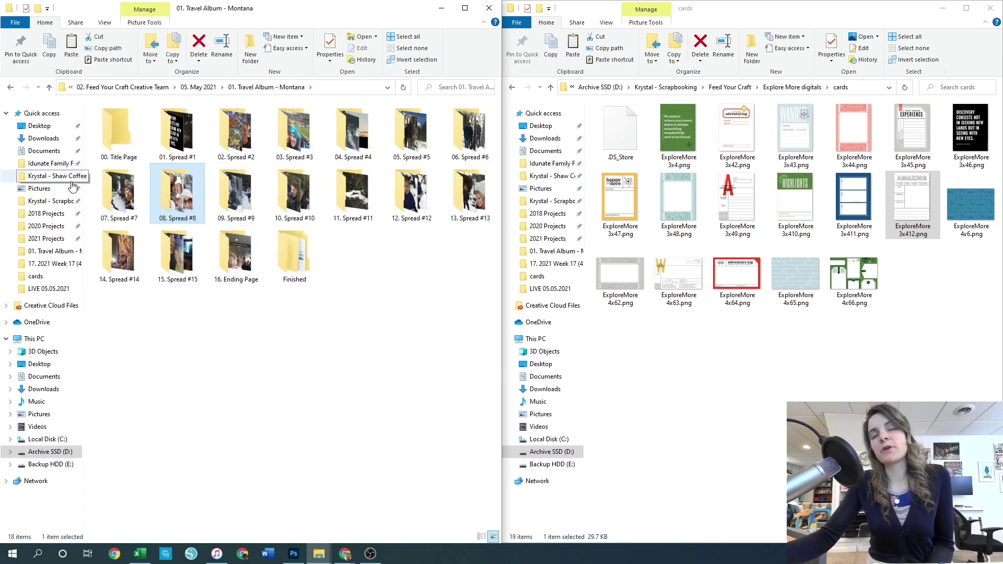
double_click(185, 194)
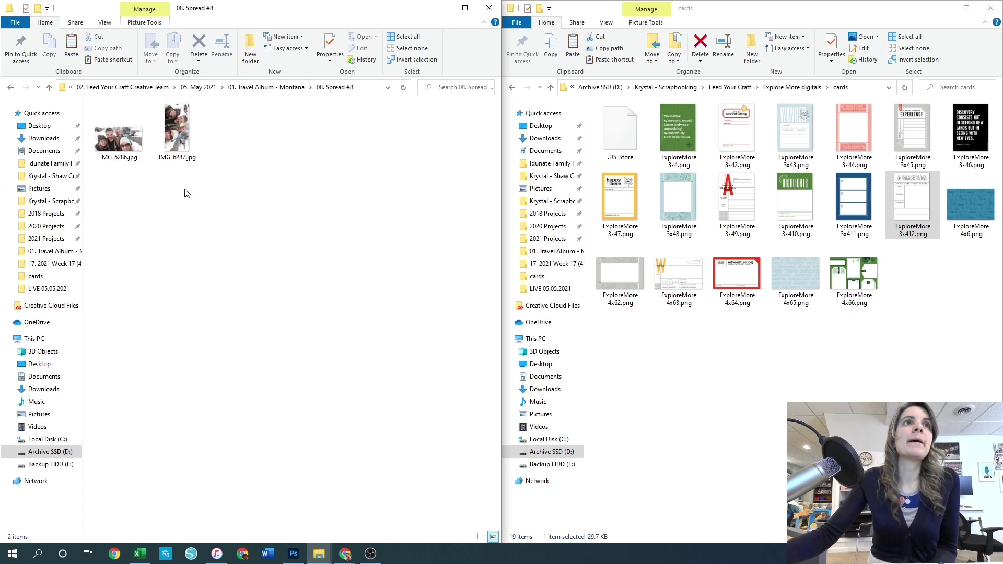
click(126, 159)
ctrl+click(166, 141)
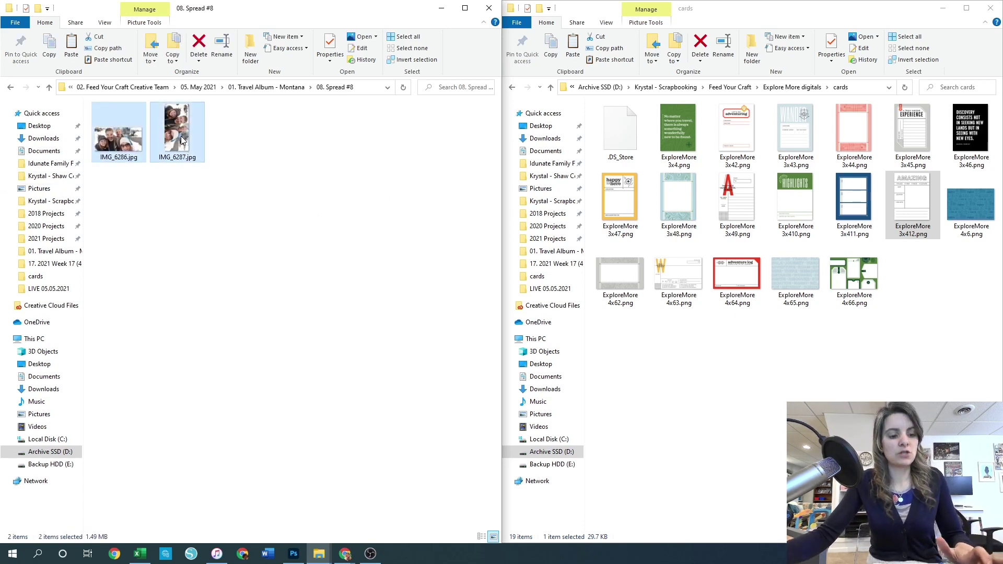
click(275, 88)
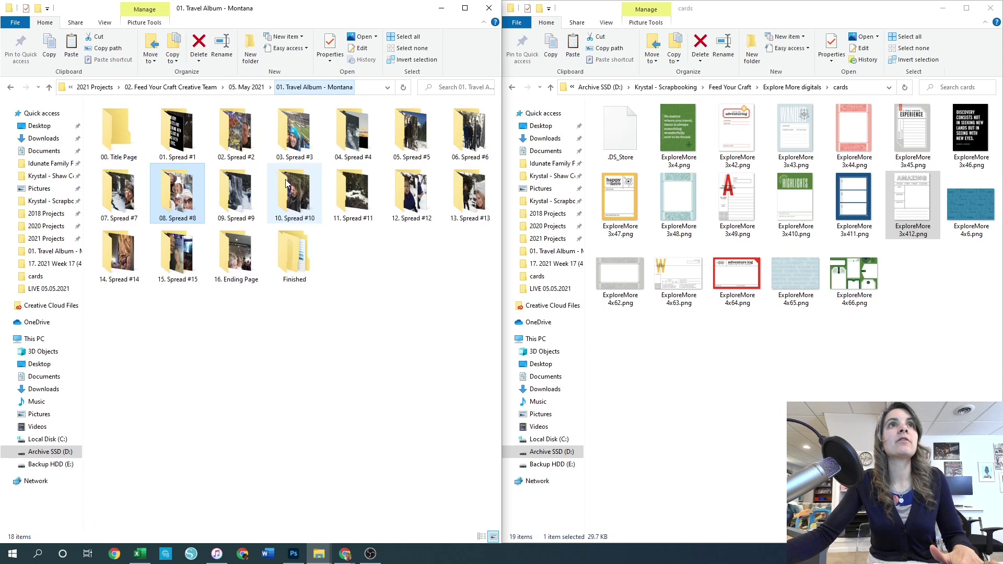
Move the waterfall photos IMG_4473.jpg and IMG_4474.jpg from the 09. Spread #9 folder into 07. Spread #7
double_click(235, 204)
click(118, 130)
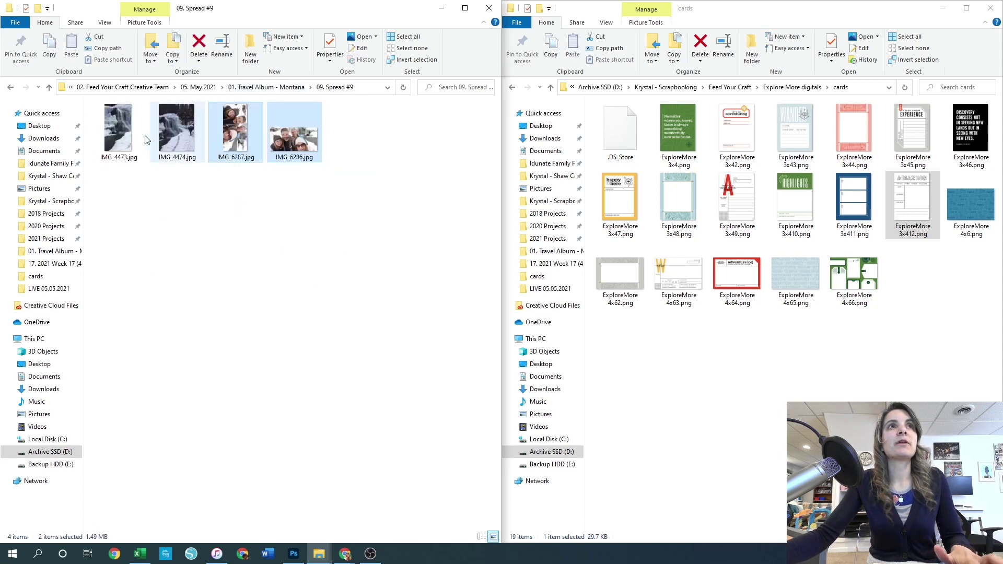
ctrl+click(181, 137)
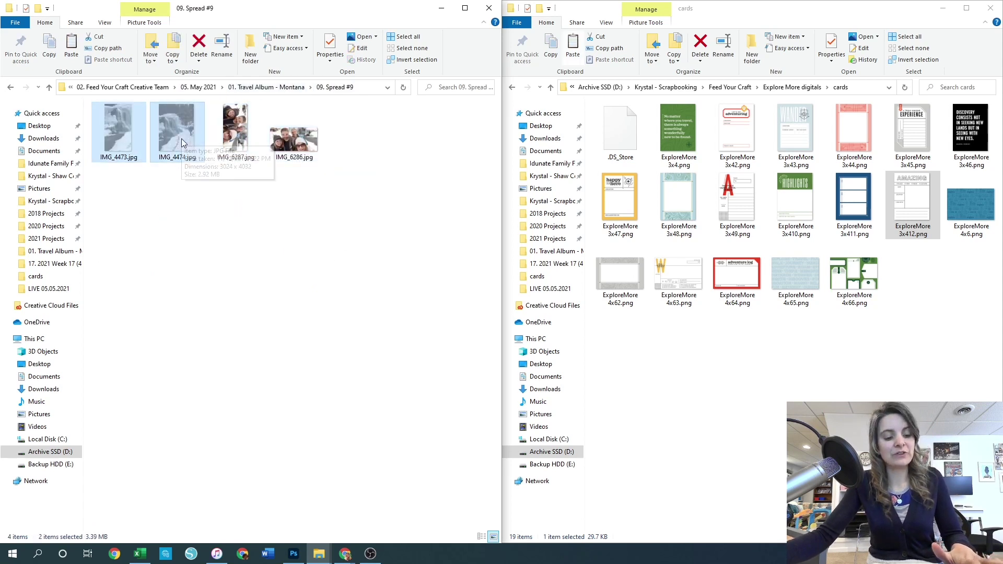
click(240, 88)
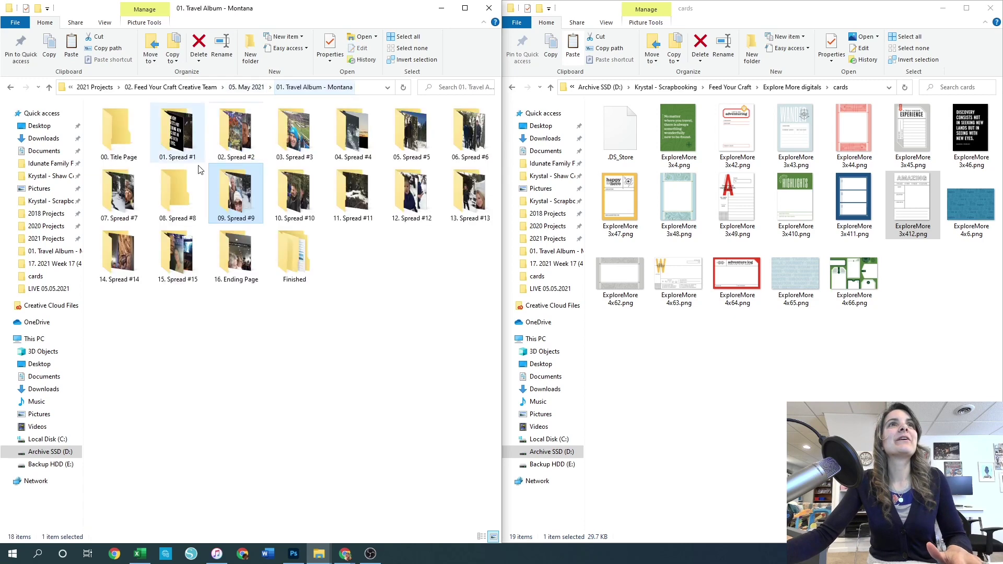
double_click(124, 207)
key(ctrl+v)
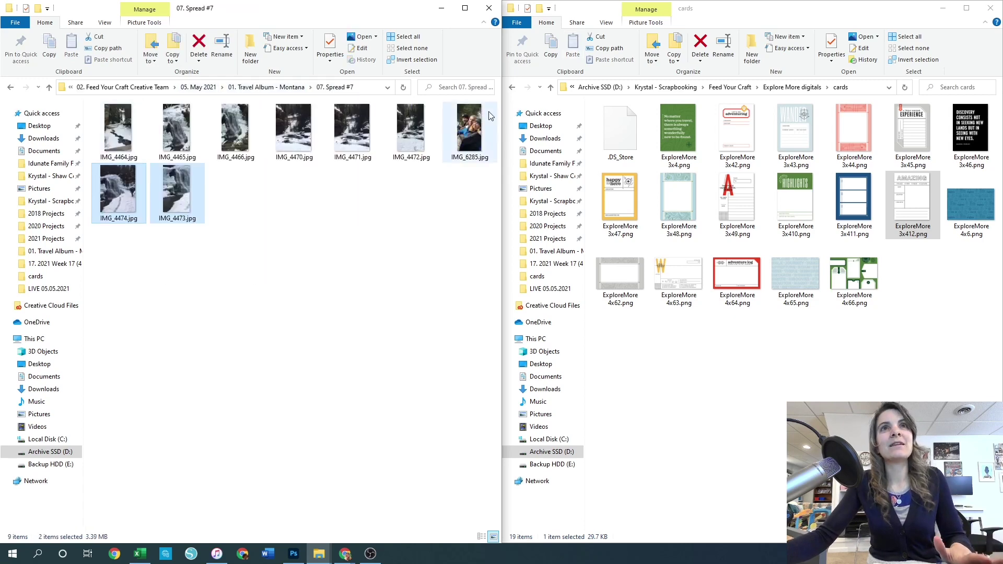
Move the photo IMG_6285.jpg from 07. Spread #7 into the 08. Spread #8 folder and return to the album folder
click(469, 128)
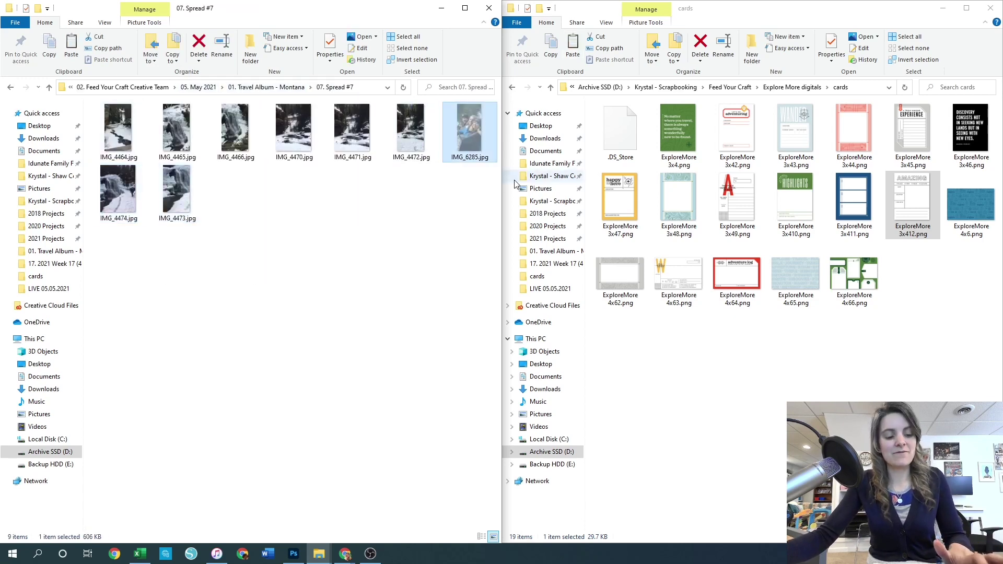
click(266, 87)
double_click(177, 202)
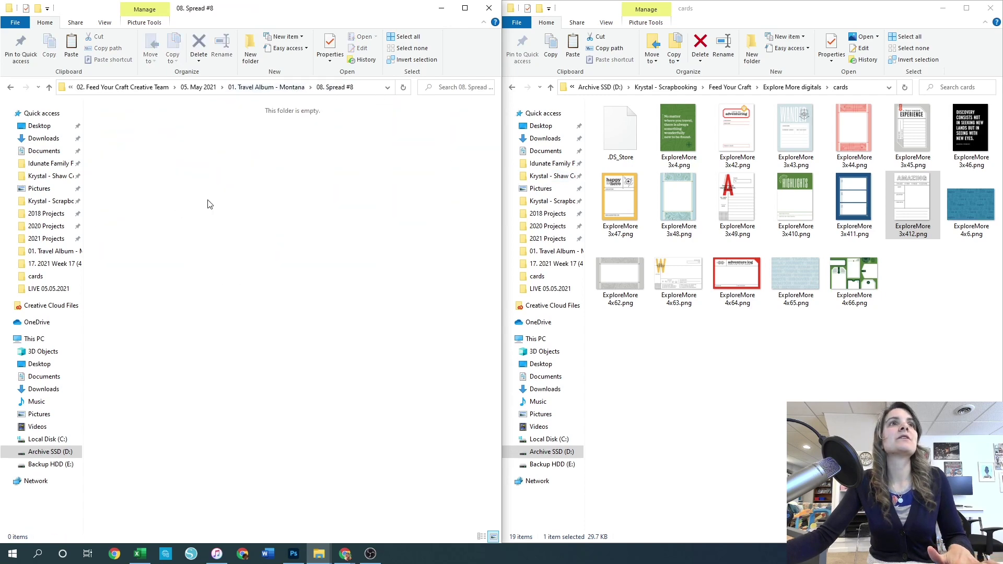
key(ctrl+v)
click(268, 87)
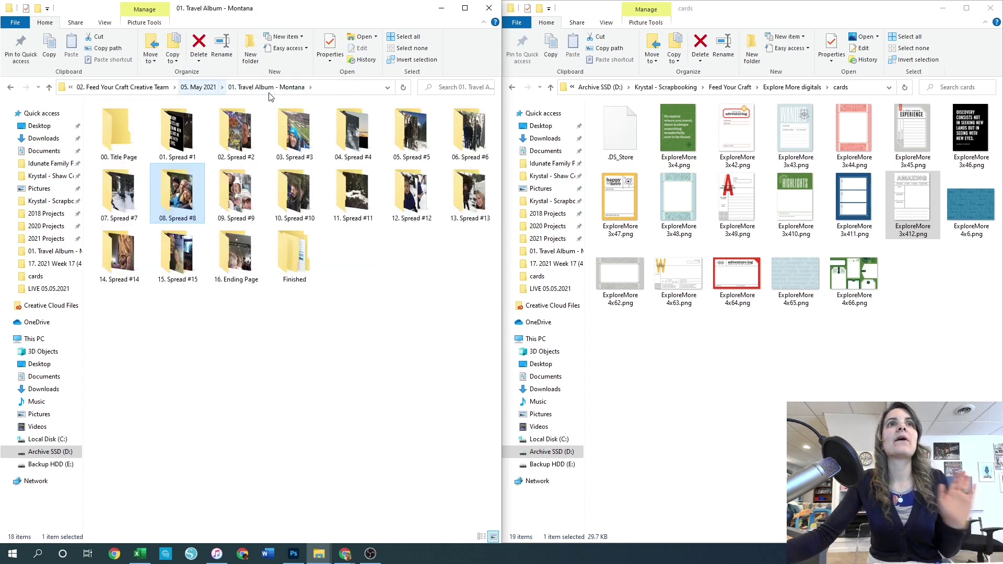
click(403, 307)
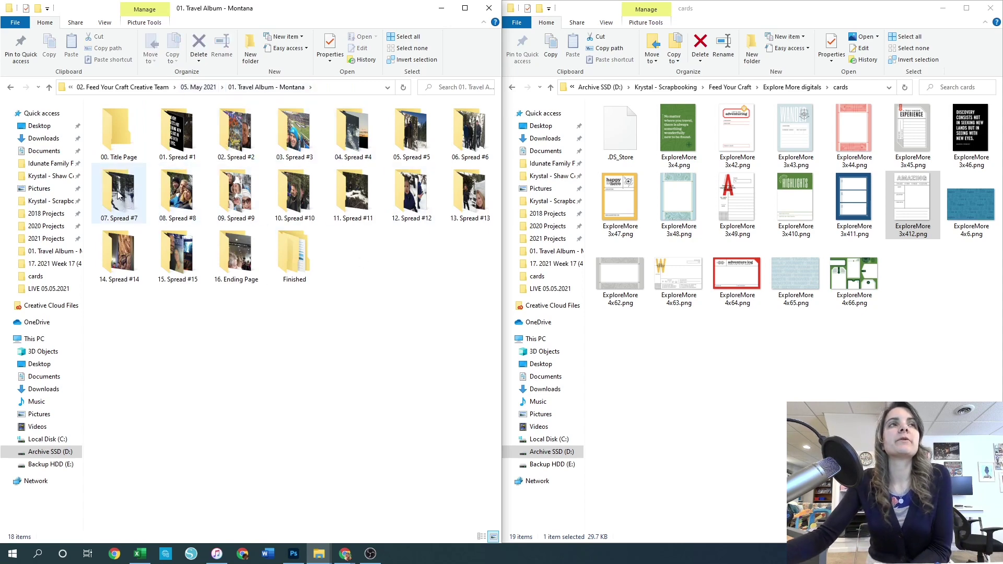
Check the cards in 06. Spread #6, and copy ExploreMore 4x6.png and ExploreMore 4x65.png into the 07. Spread #7 folder
double_click(469, 130)
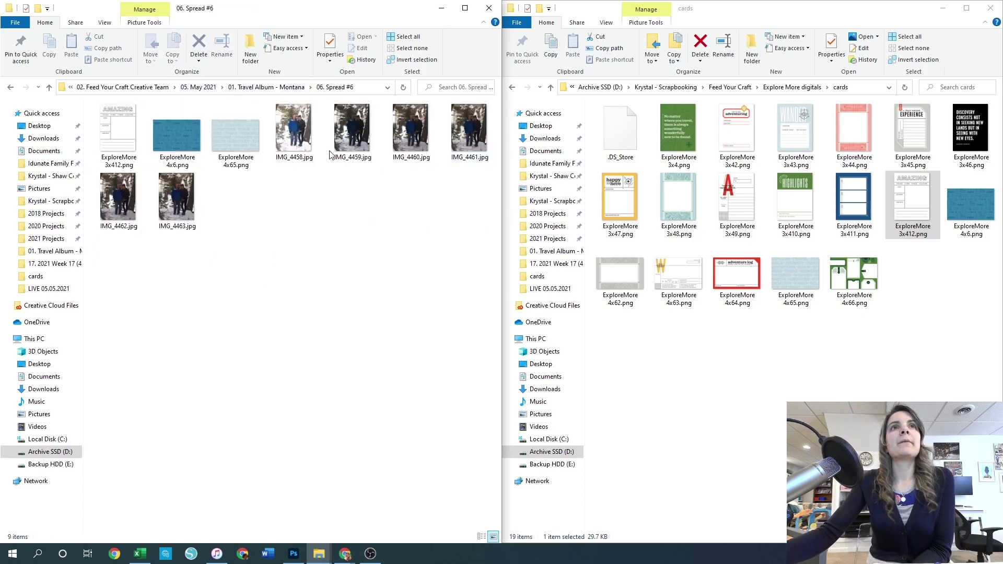
click(275, 87)
double_click(111, 192)
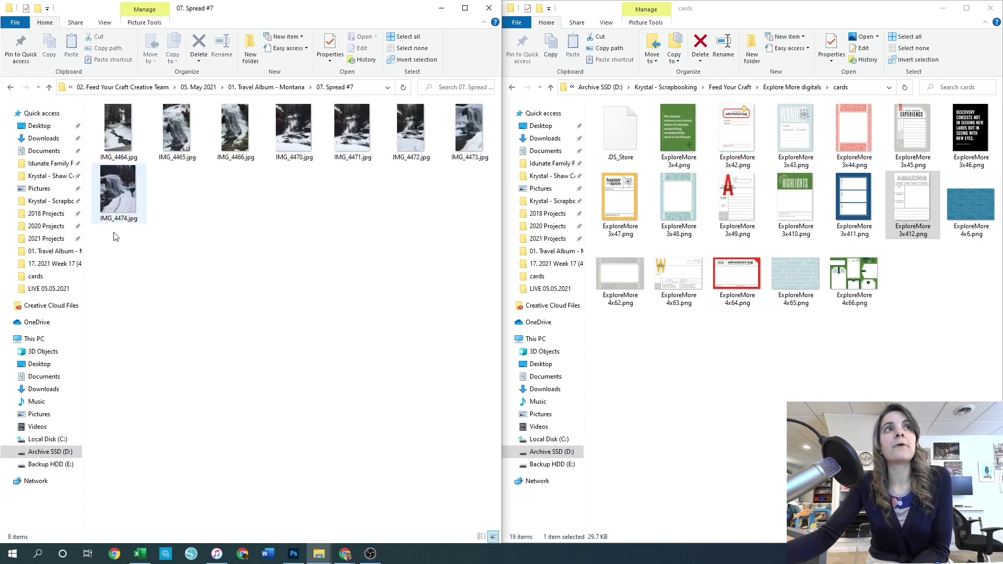
click(125, 196)
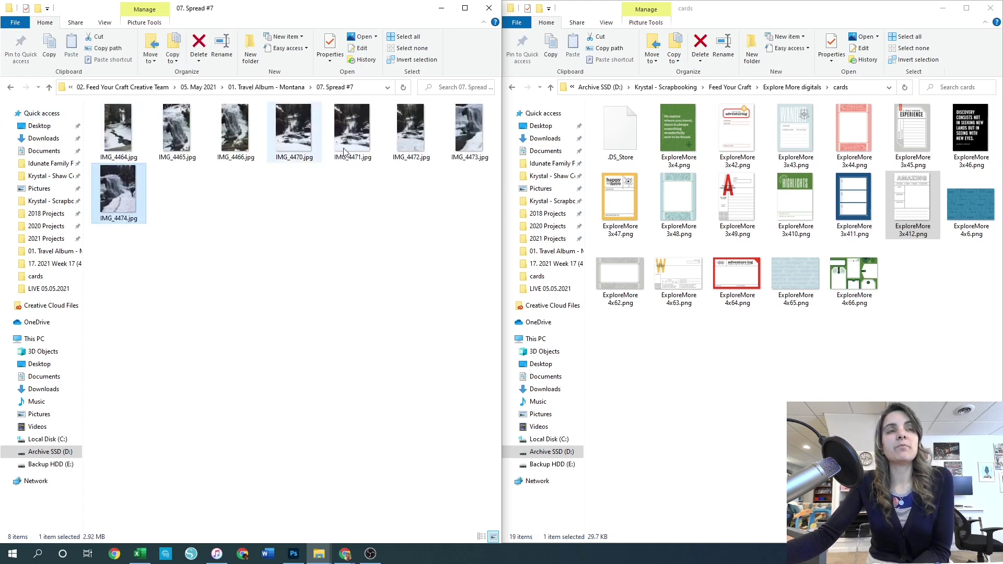
click(394, 254)
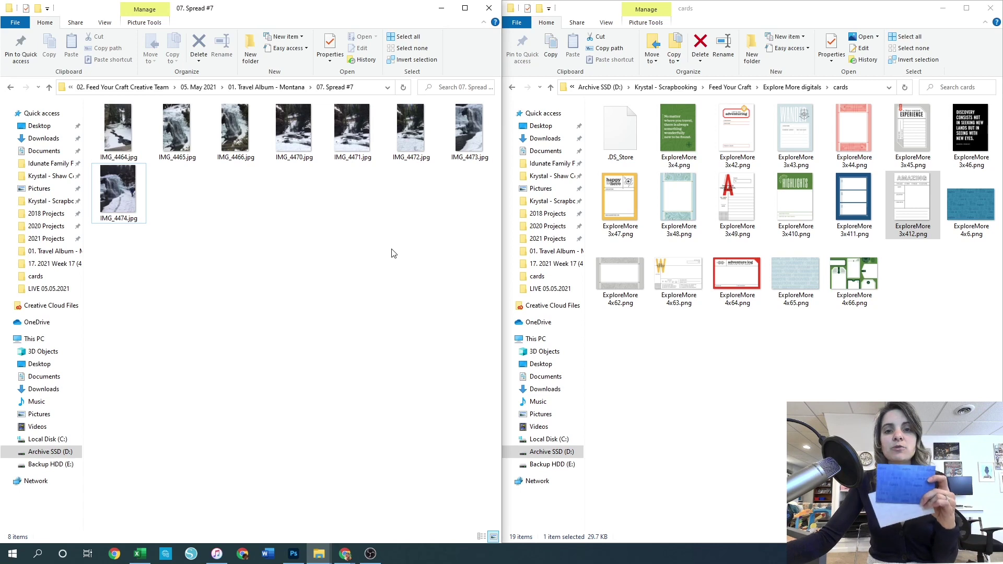
click(801, 280)
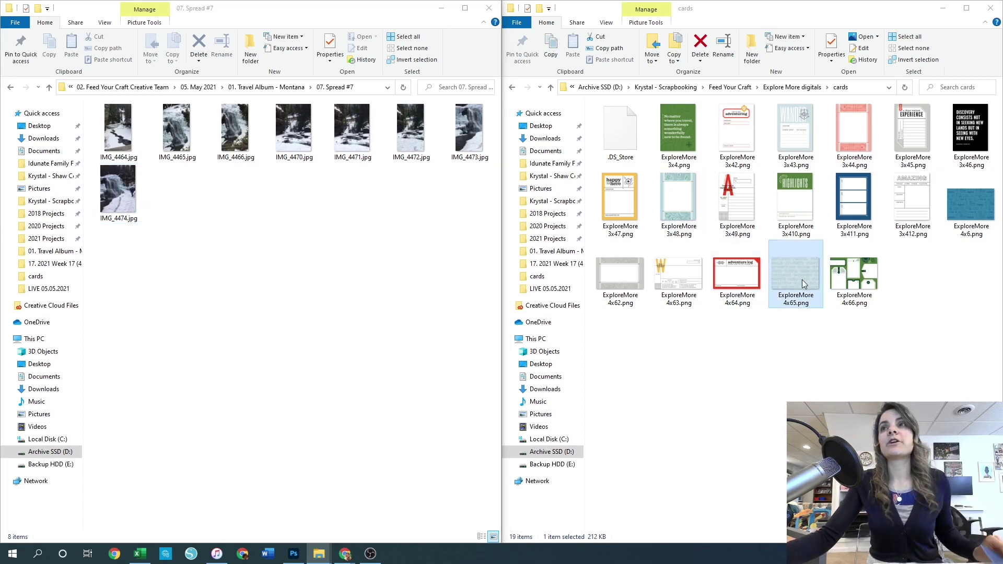
ctrl+click(968, 212)
click(347, 226)
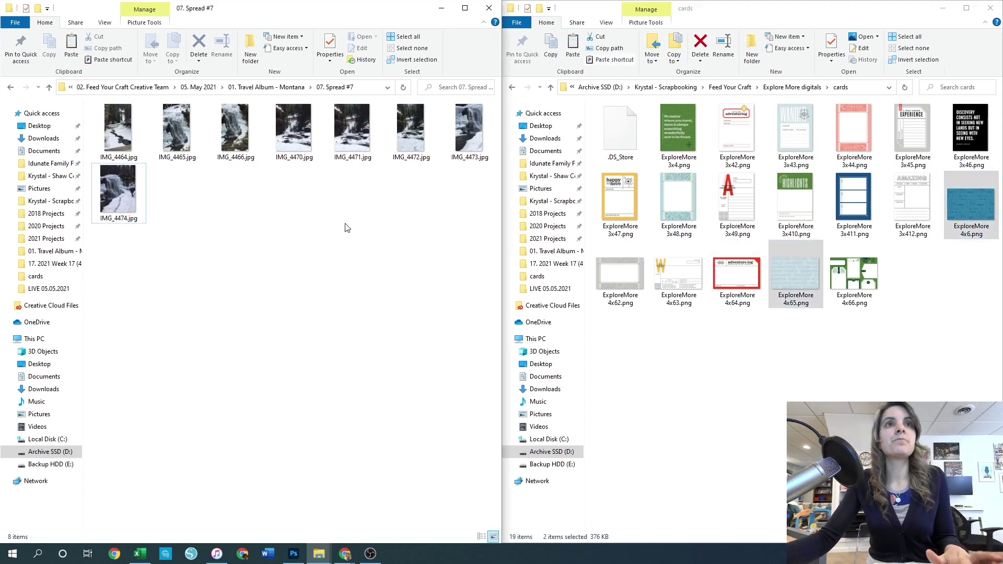
key(ctrl+v)
Copy the card ExploreMore 3x45.png into the 07. Spread #7 folder and return to the album folder
click(693, 332)
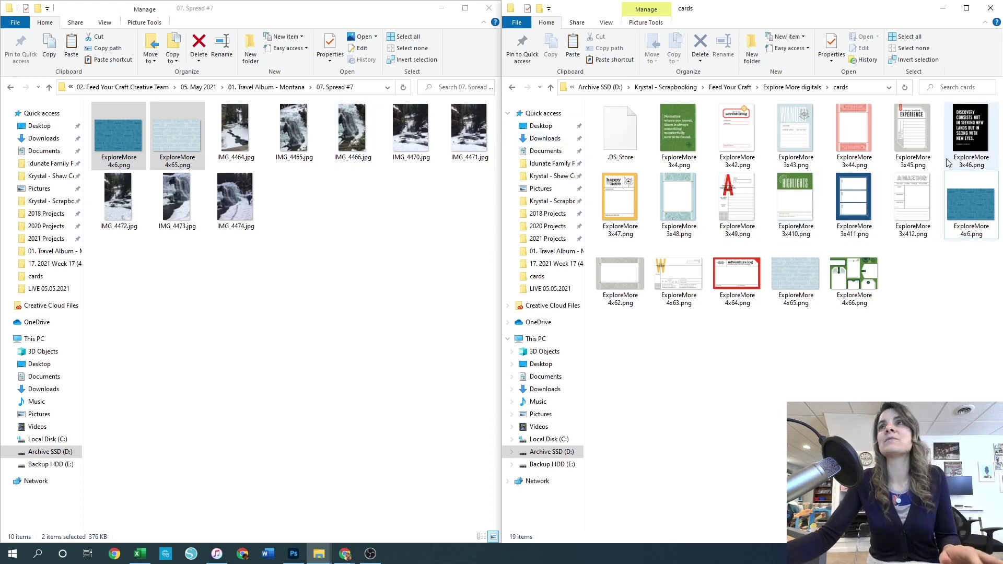
click(915, 140)
click(346, 221)
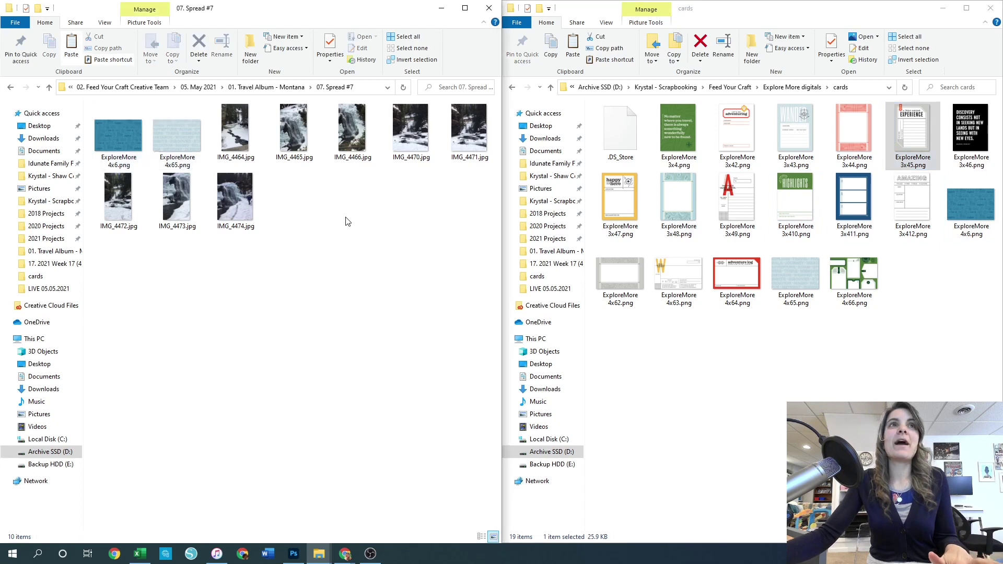
key(ctrl+v)
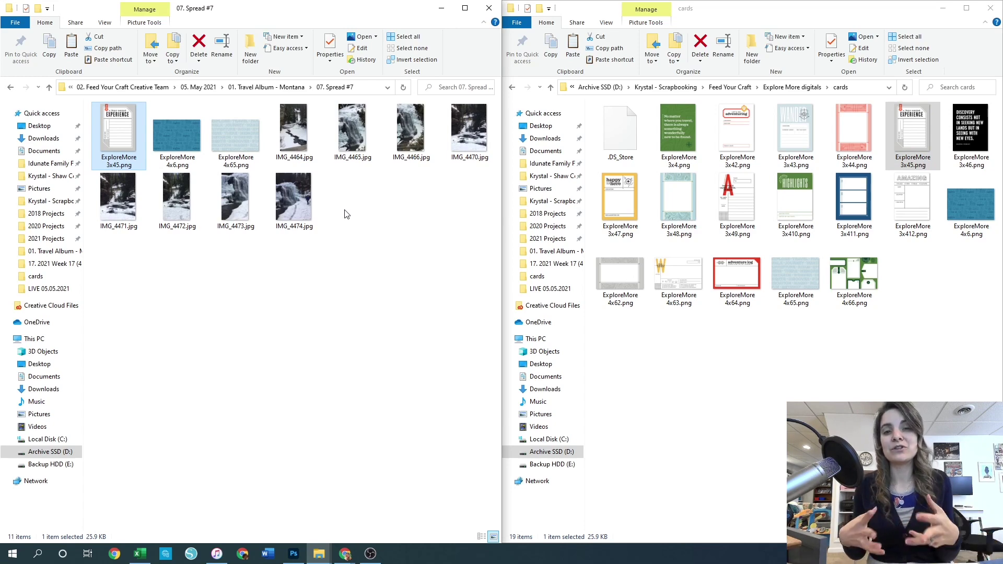
click(273, 88)
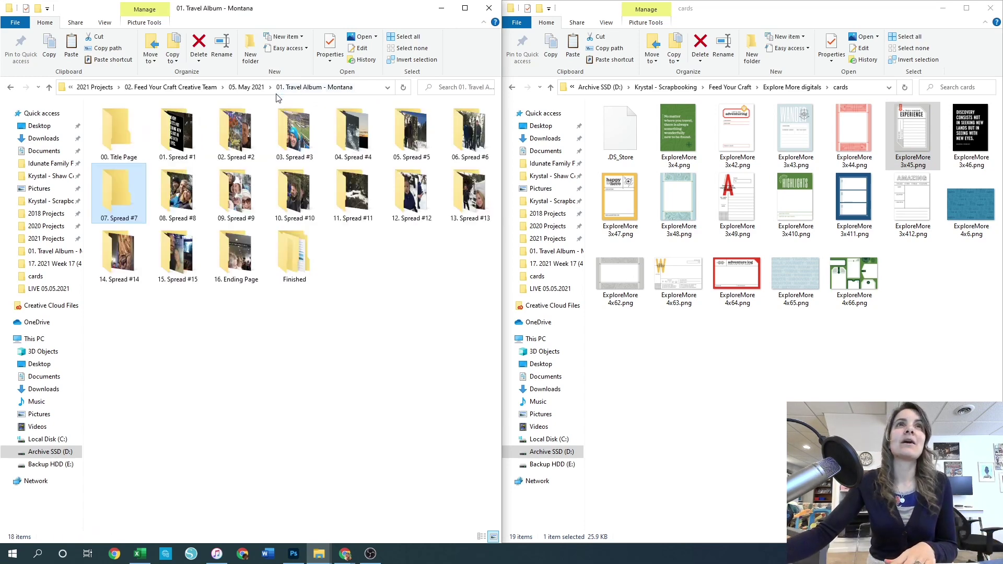
Copy the blue card ExploreMore 3x411.png into the 08. Spread #8 folder and return to the album folder
double_click(178, 208)
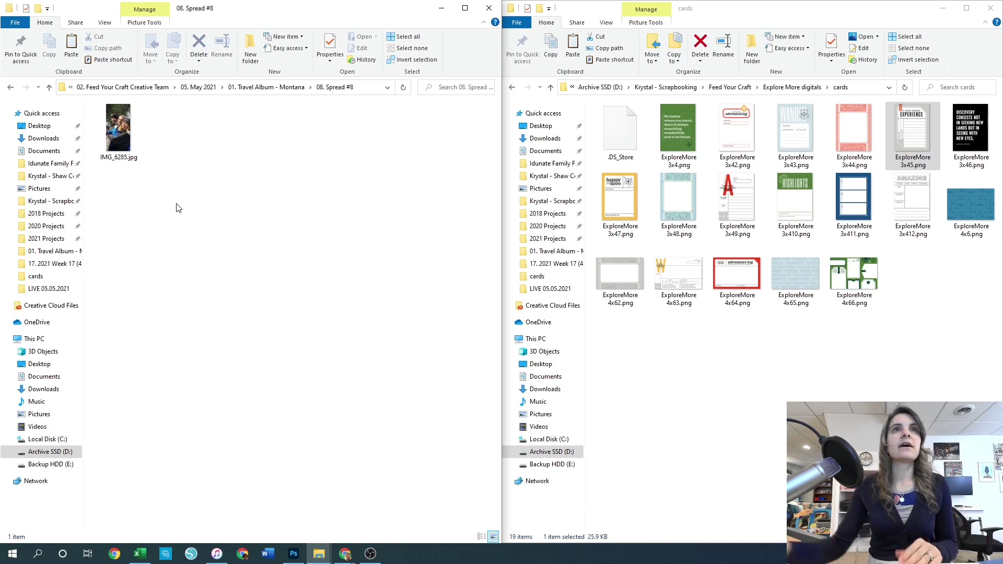
click(864, 210)
drag(865, 211, 230, 203)
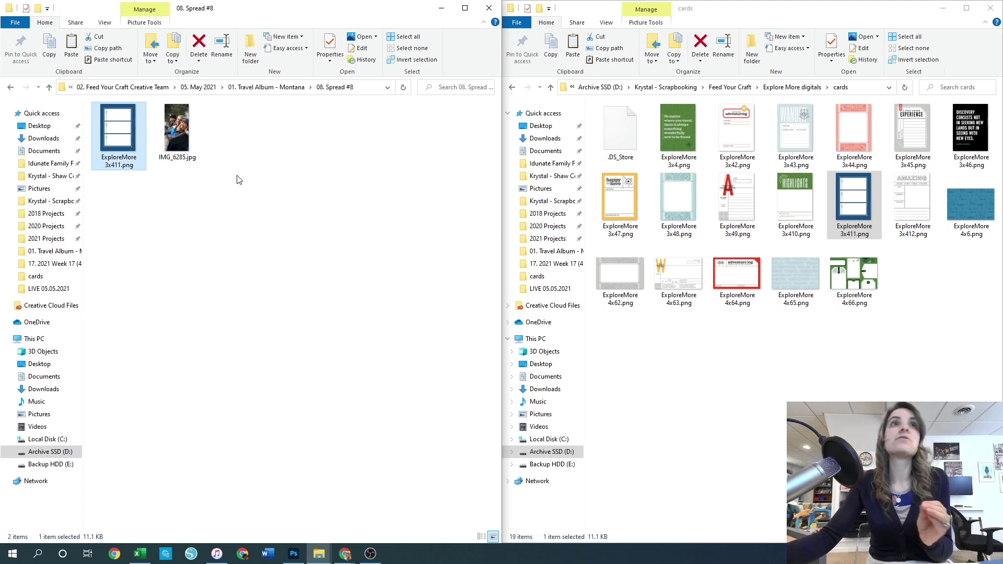
click(274, 87)
Open the 09. Spread #9 folder and view the group photo IMG_6286.jpg at full size
click(239, 193)
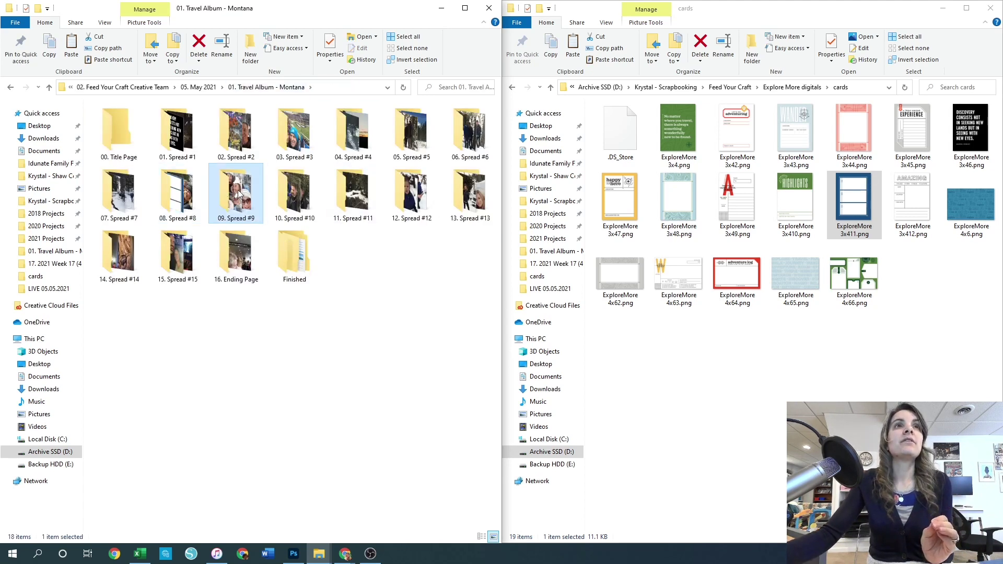
double_click(239, 193)
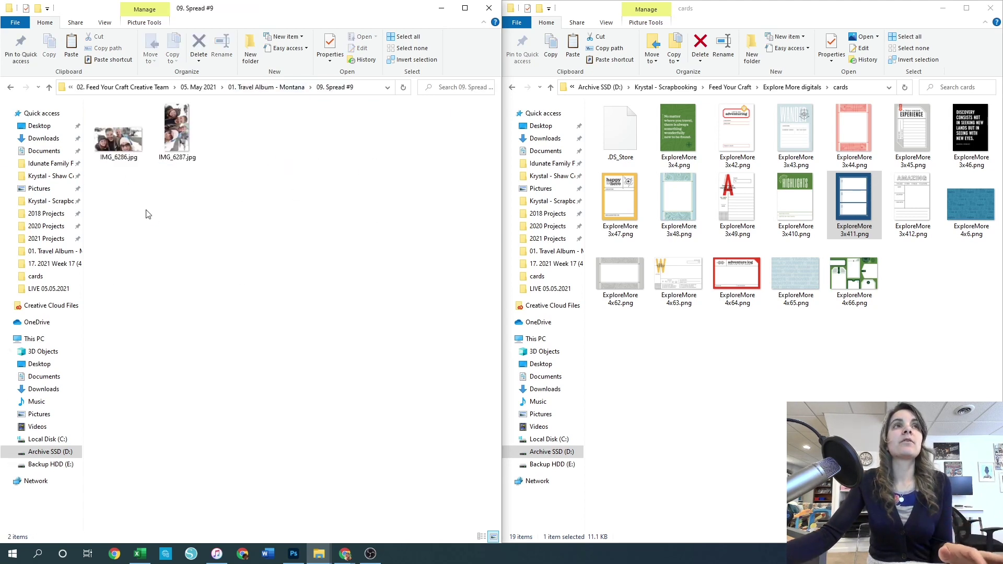
double_click(128, 144)
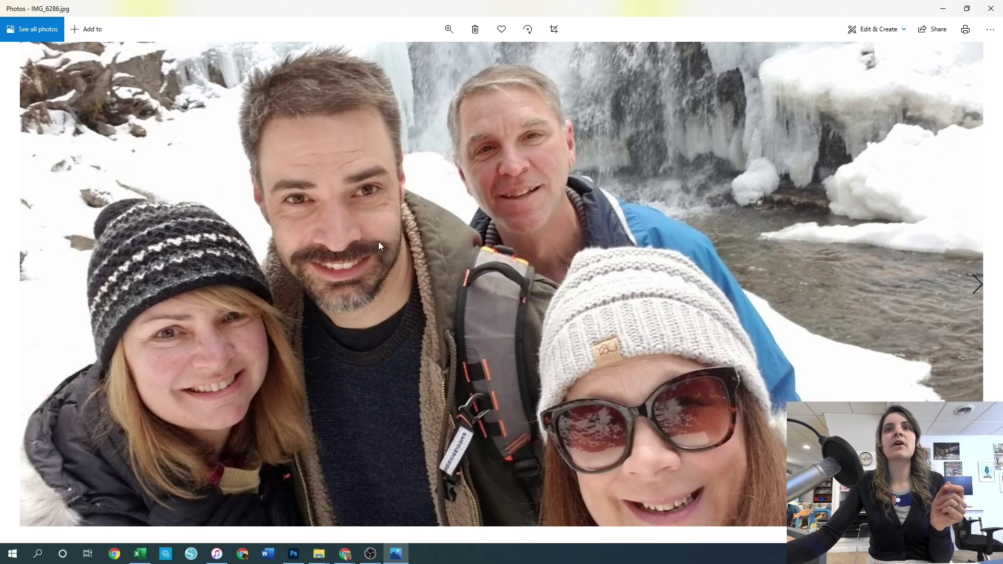
click(993, 9)
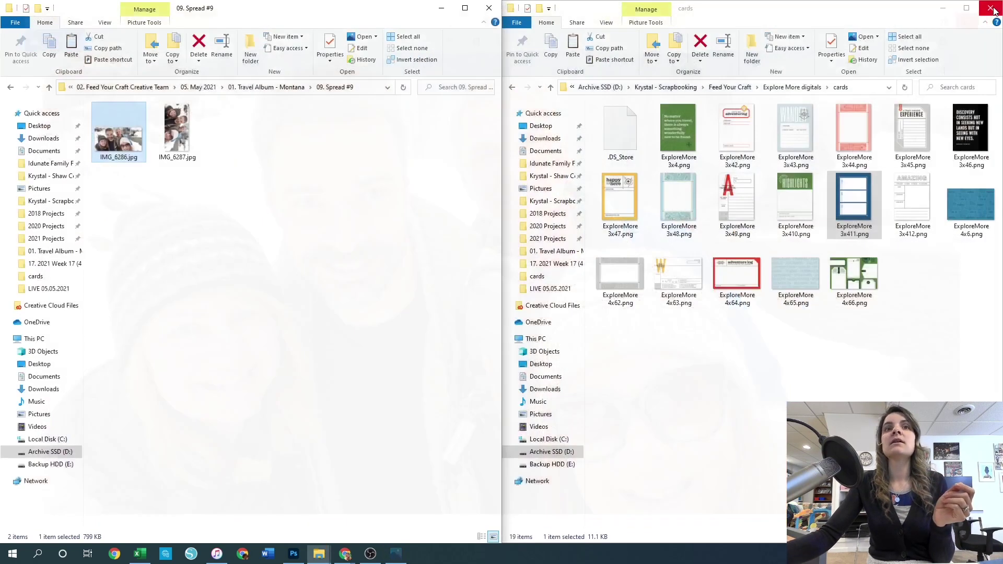
double_click(124, 135)
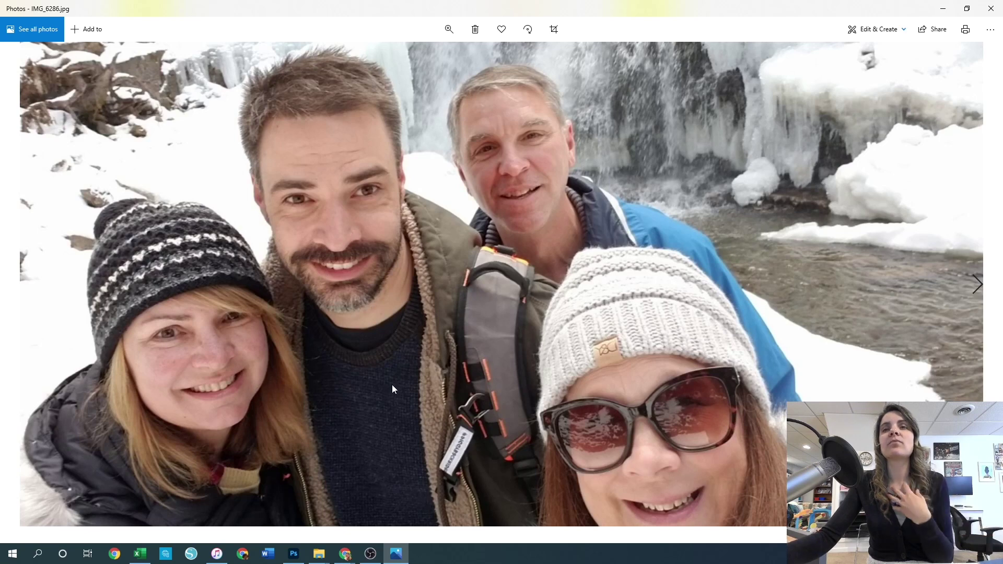
click(991, 8)
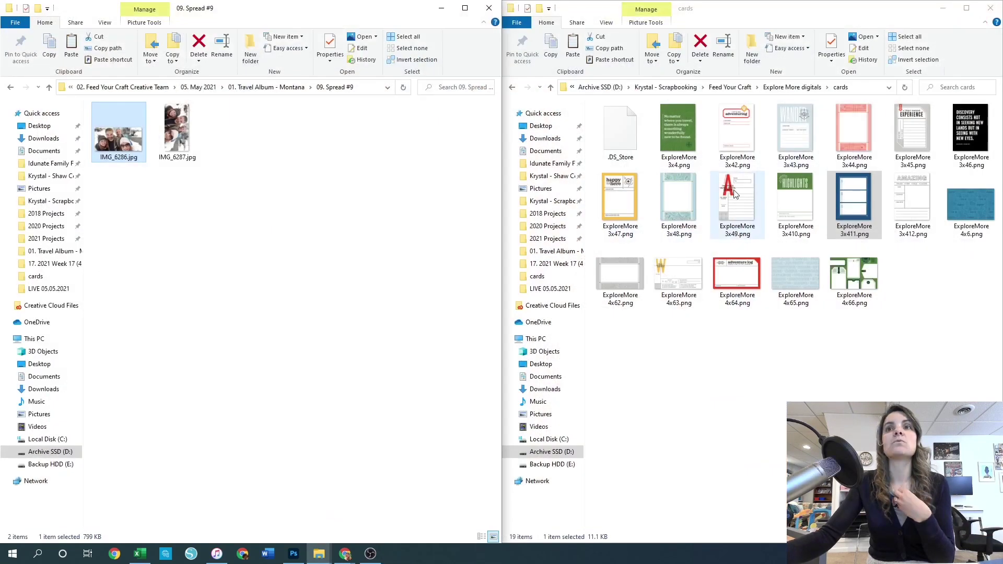
Copy the cards ExploreMore 3x43.png and ExploreMore 4x6.png into the 09. Spread #9 folder
click(695, 360)
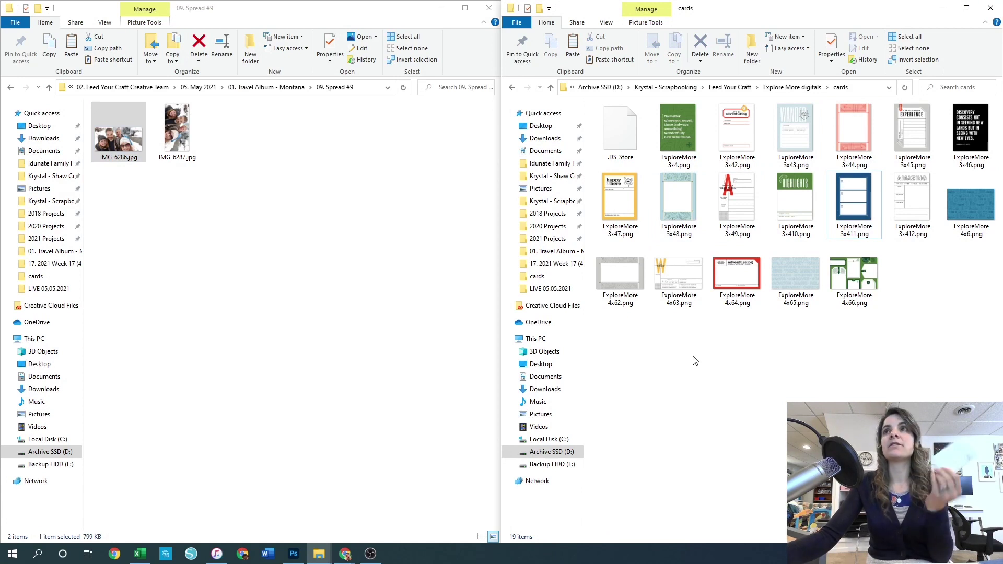
click(804, 137)
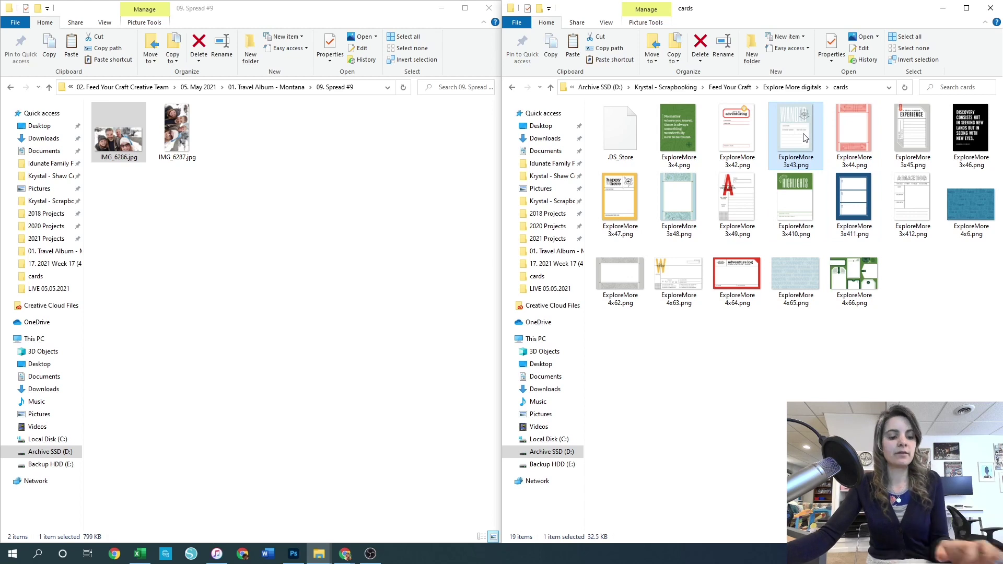
click(325, 245)
key(ctrl+v)
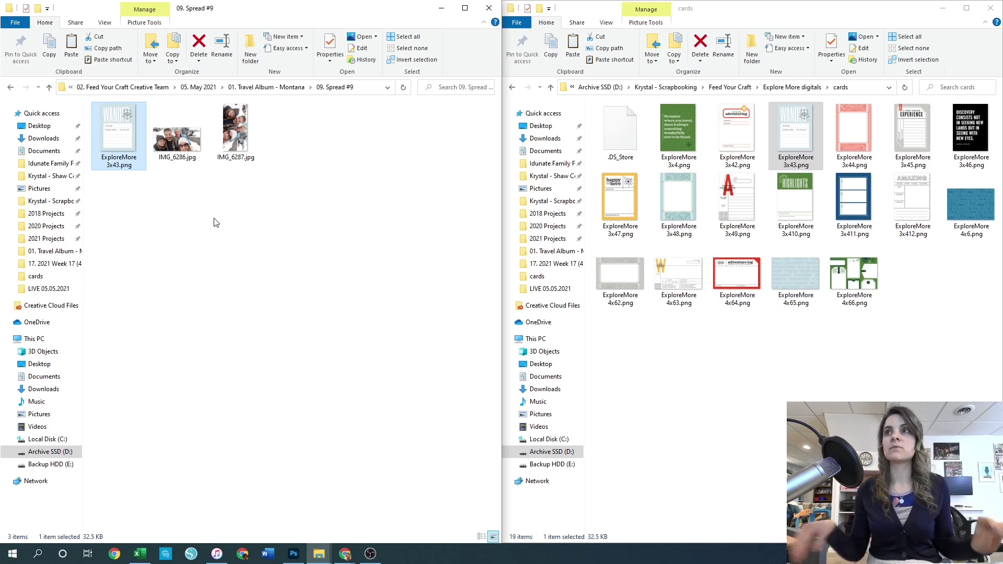
click(985, 209)
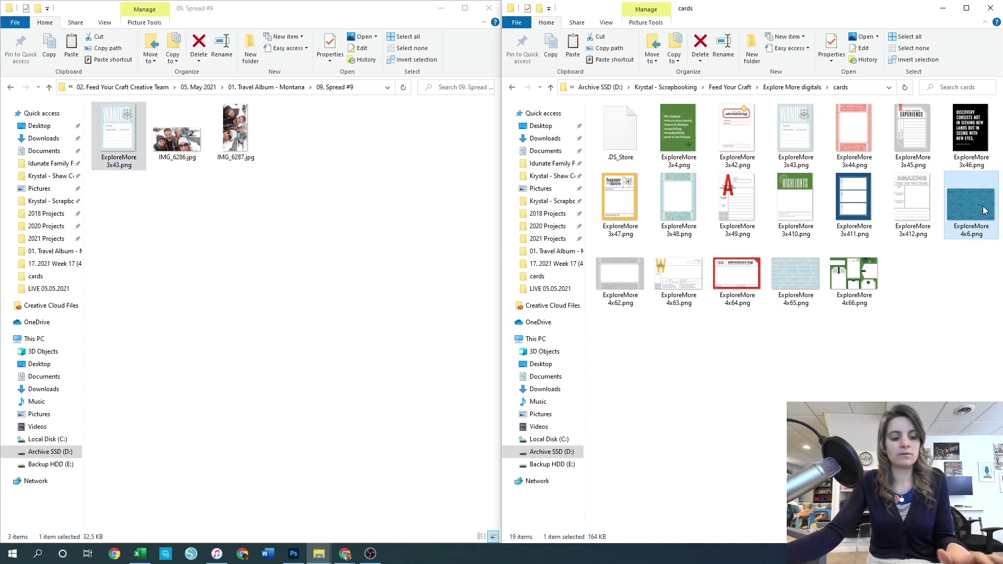
click(221, 262)
key(ctrl+v)
click(387, 217)
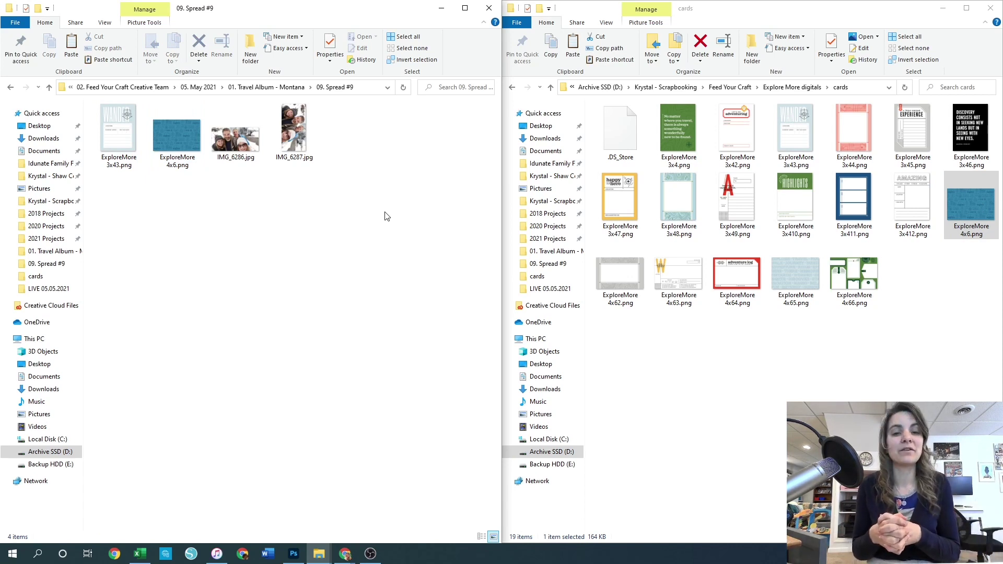
Open the 10. Spread #10 folder and view the photo IMG_4469.jpg at full size
click(274, 88)
double_click(302, 193)
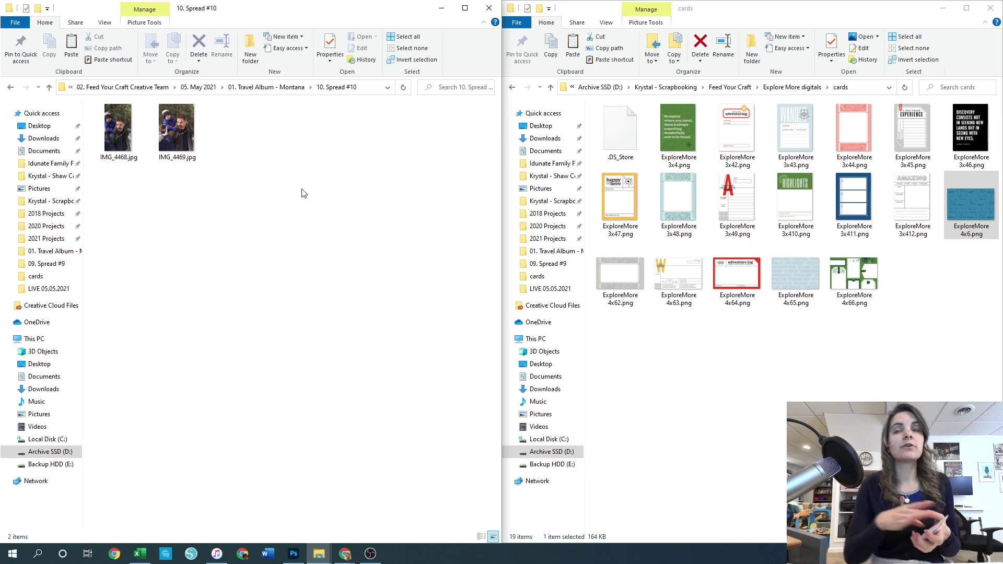
double_click(165, 148)
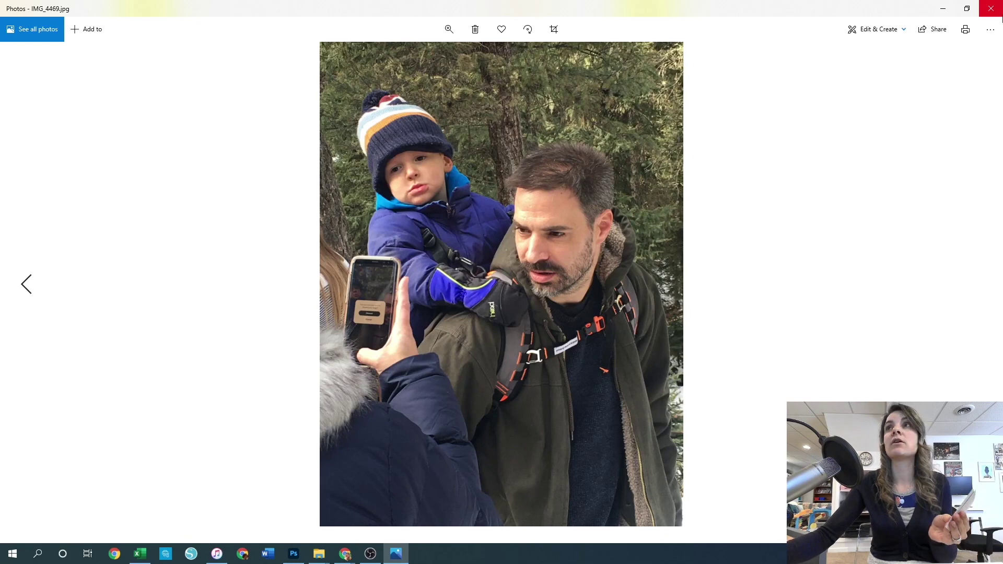
click(991, 8)
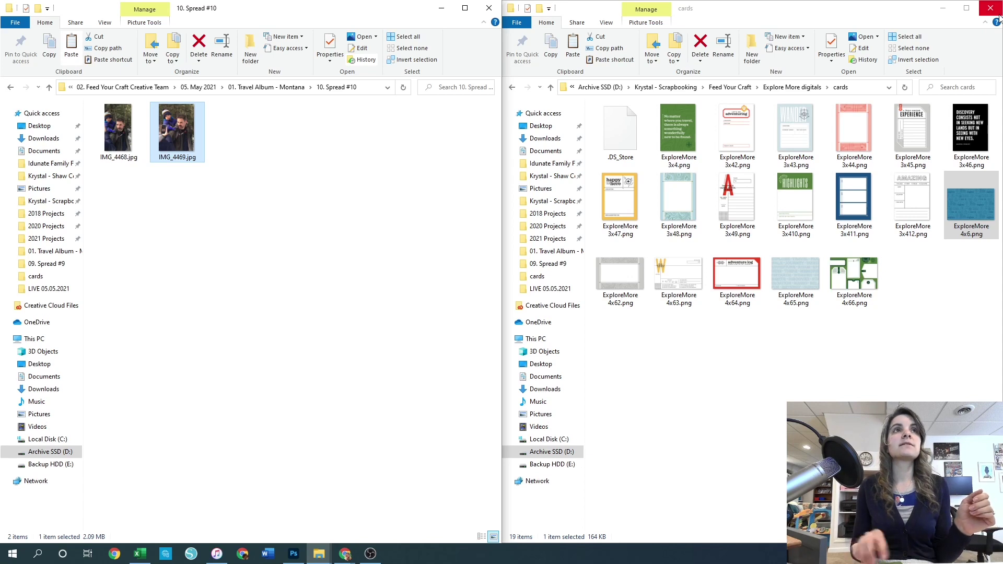
Copy the green cards ExploreMore 3x4.png and ExploreMore 4x66.png into the 10. Spread #10 folder and return to the album folder
click(697, 148)
ctrl+click(864, 294)
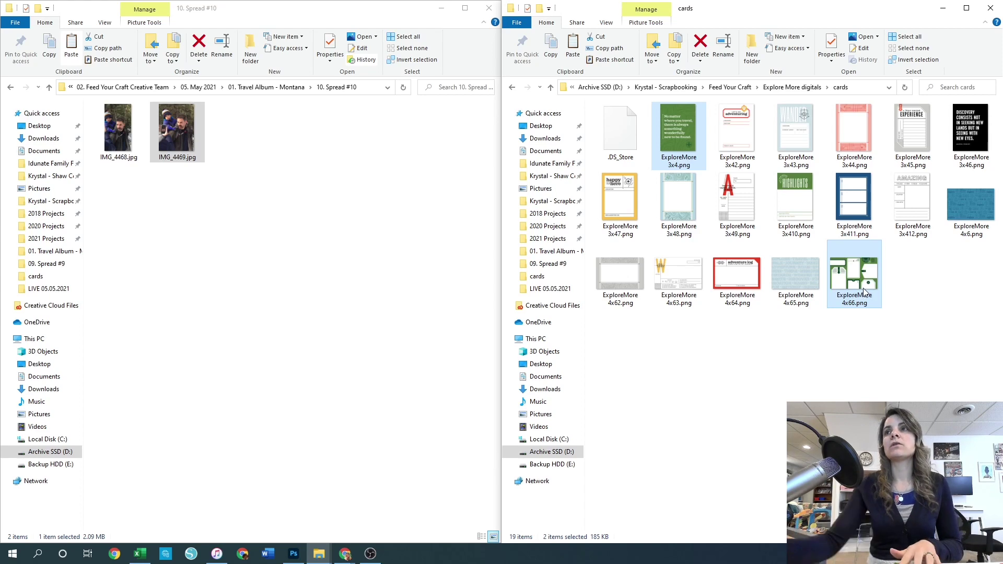
click(333, 275)
key(ctrl+v)
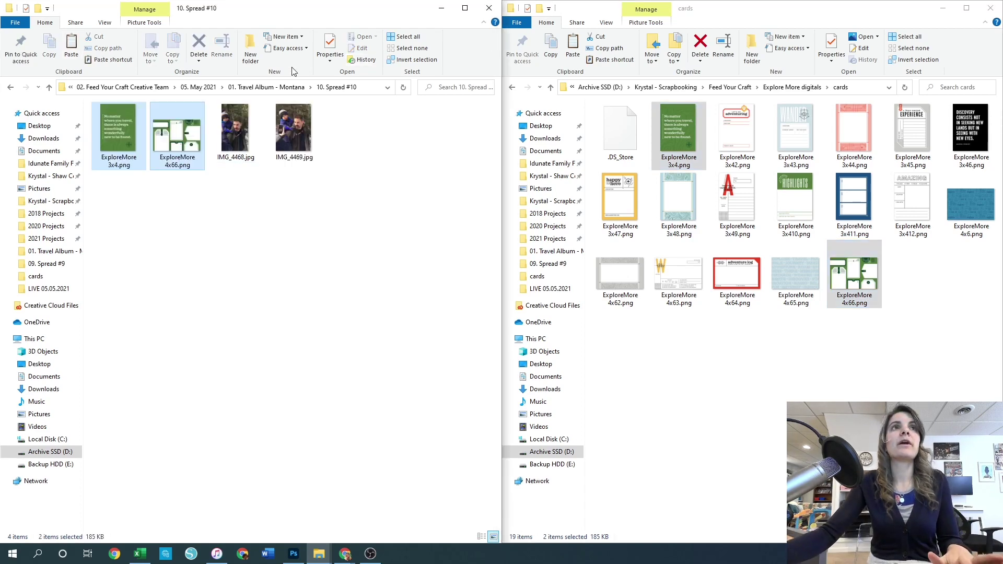
click(264, 88)
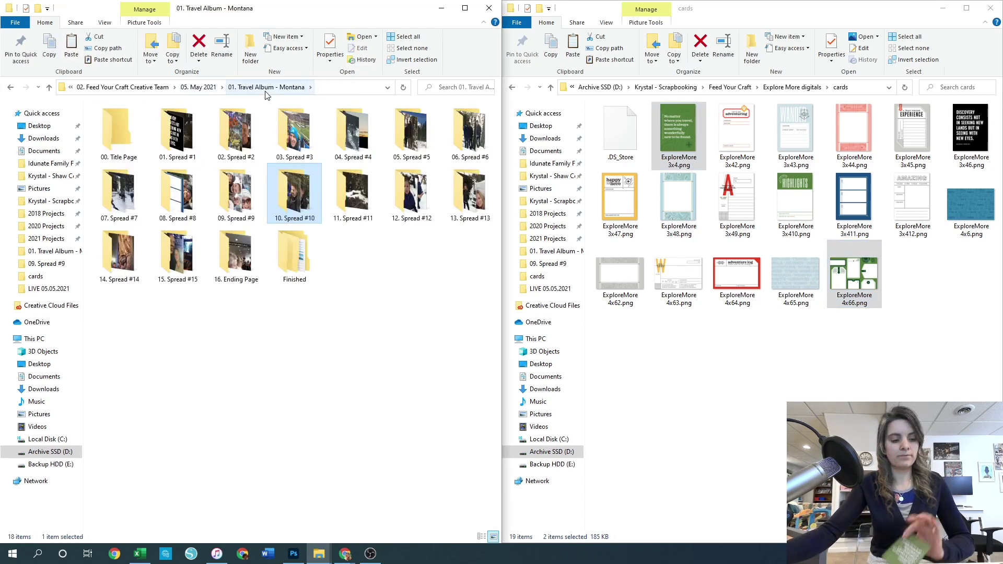
Open the 11. Spread #11 folder and view the photo IMG_4475.jpg at full size
double_click(345, 189)
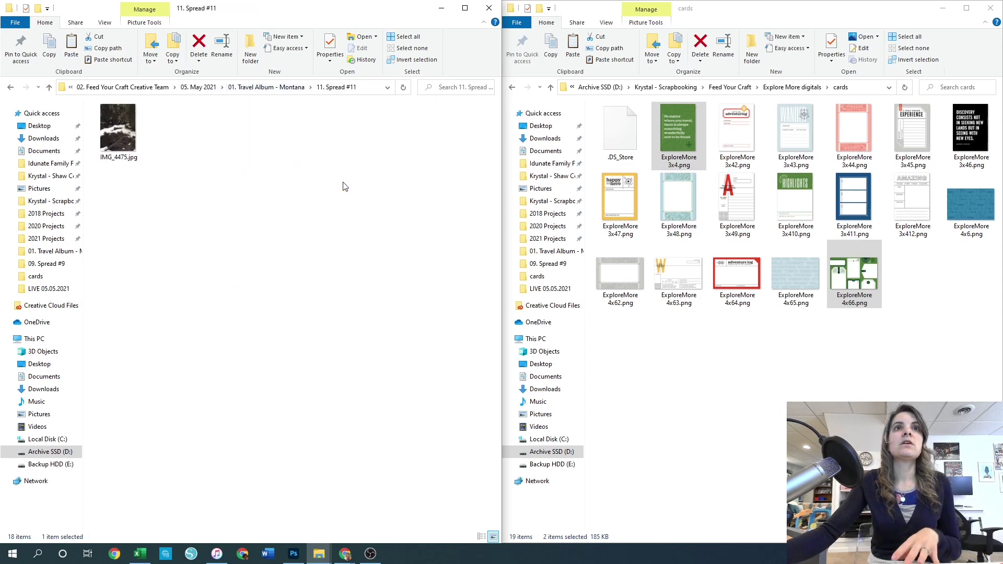
double_click(118, 128)
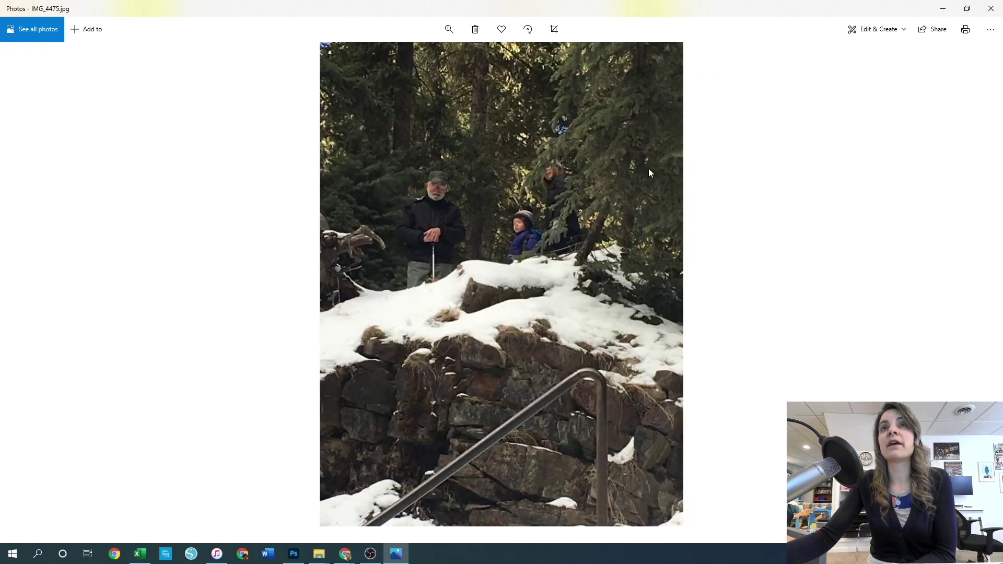
click(991, 8)
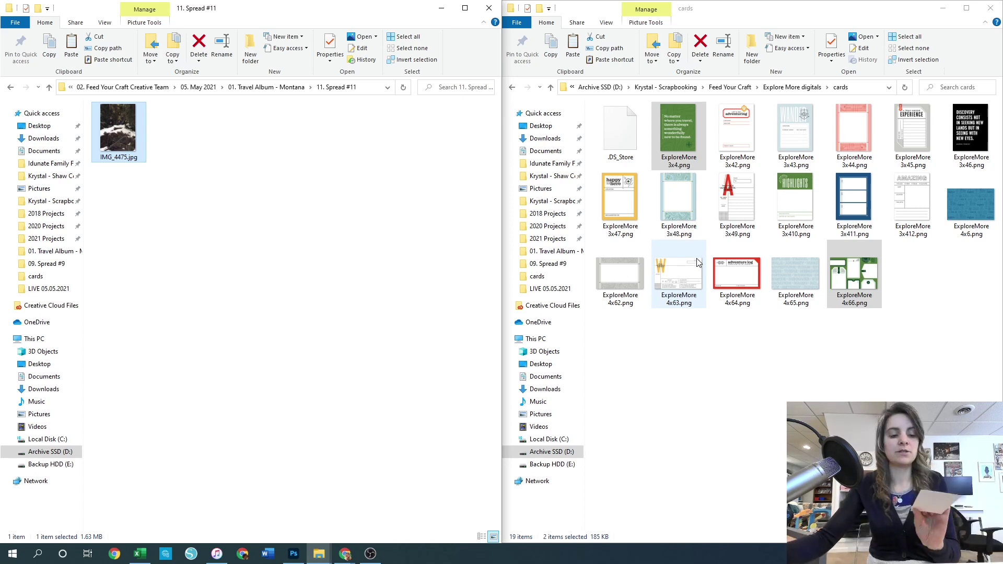
Copy the card ExploreMore 3x42.png into the 11. Spread #11 folder and return to the album folder
click(739, 120)
drag(739, 120, 212, 195)
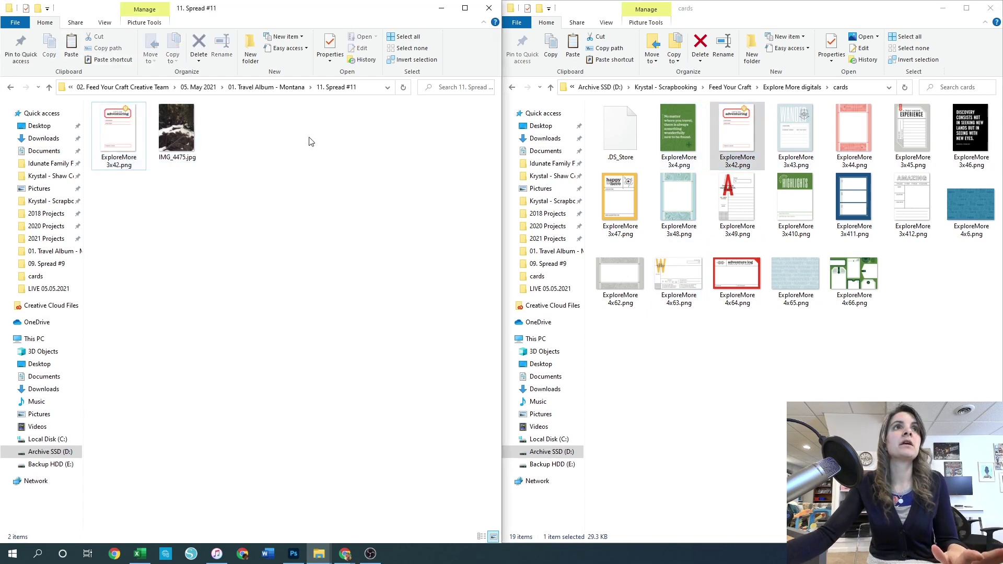
click(273, 87)
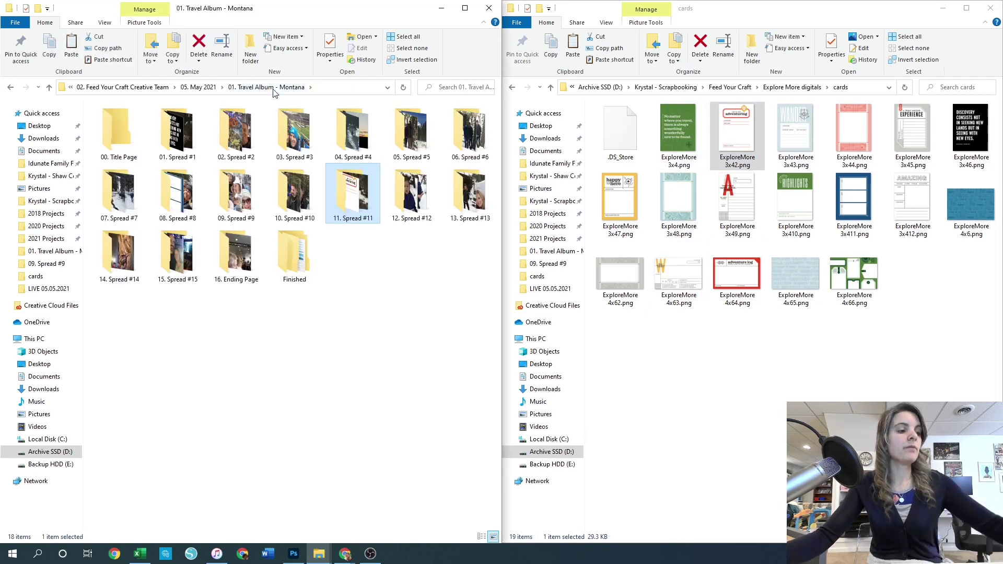
Copy the green Highlights card ExploreMore 3x410.png into the 12. Spread #12 folder and return to the album folder
double_click(416, 199)
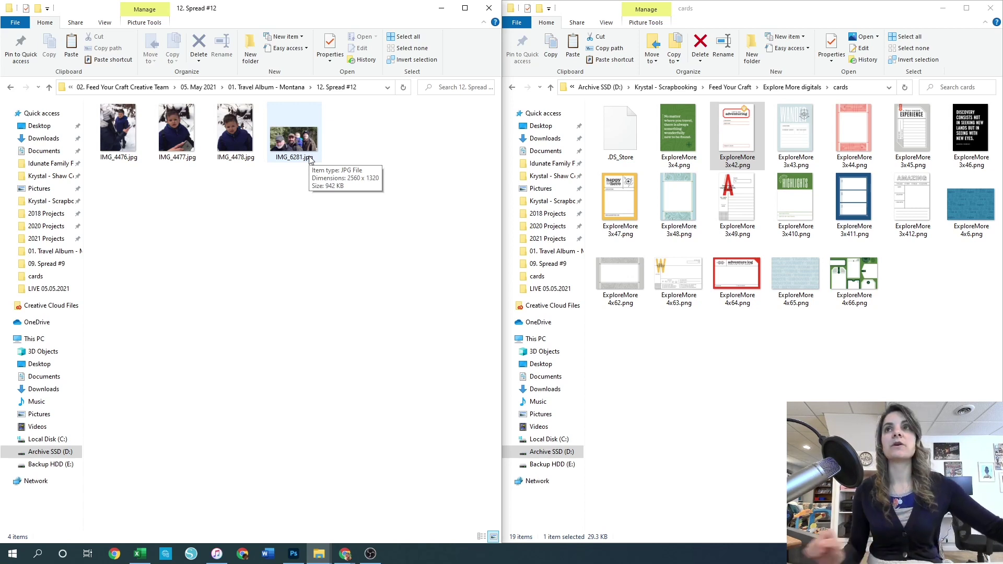
click(800, 202)
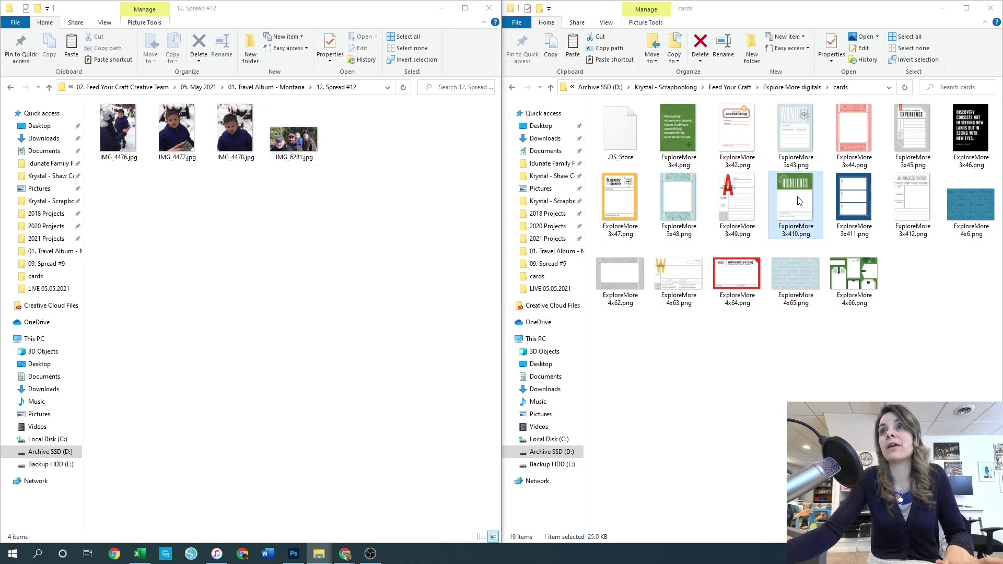
key(ctrl+c)
click(198, 277)
key(ctrl+v)
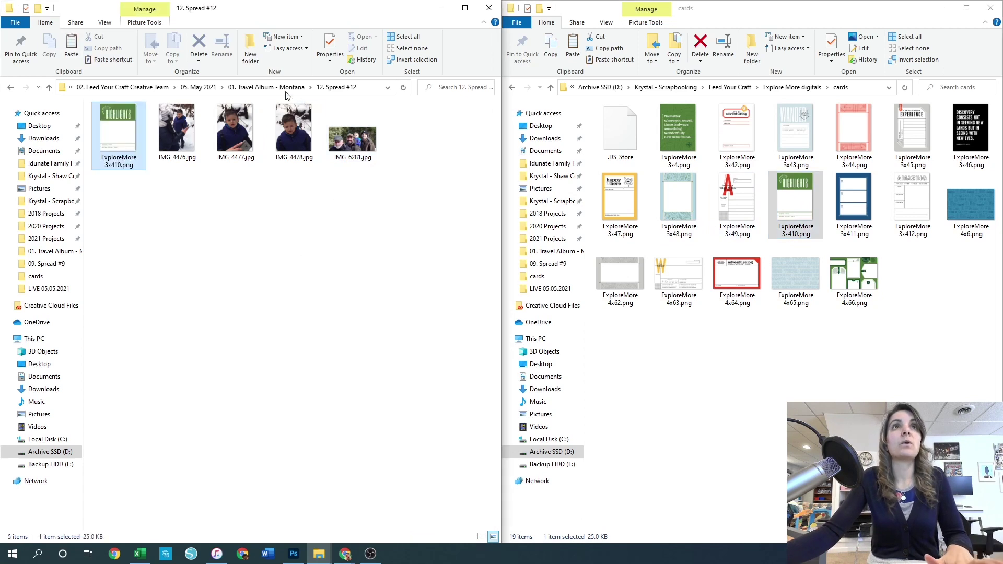
click(285, 88)
Look through the photos in the Spread #13, Spread #14 and Spread #15 folders and return to the album folder
double_click(467, 196)
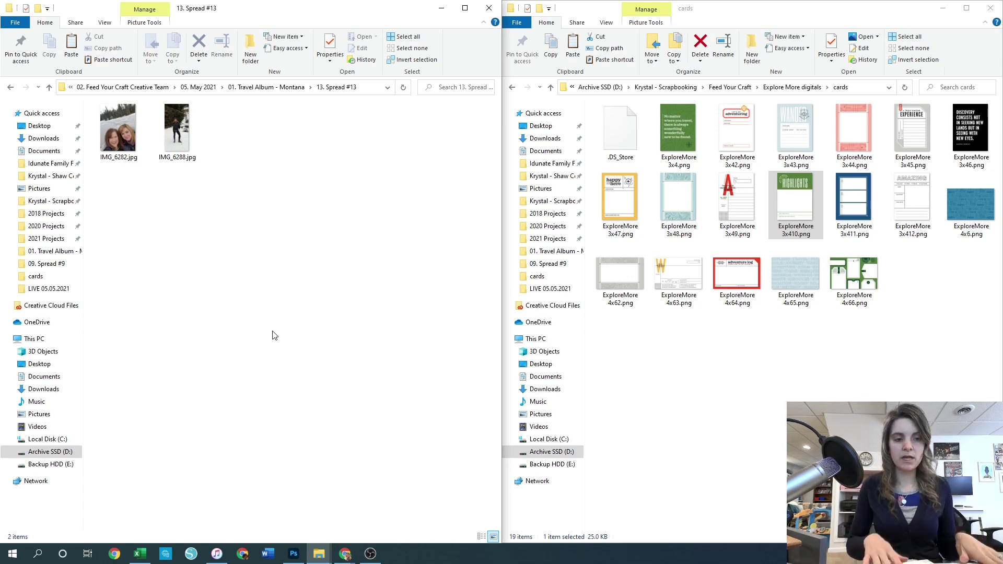
click(266, 87)
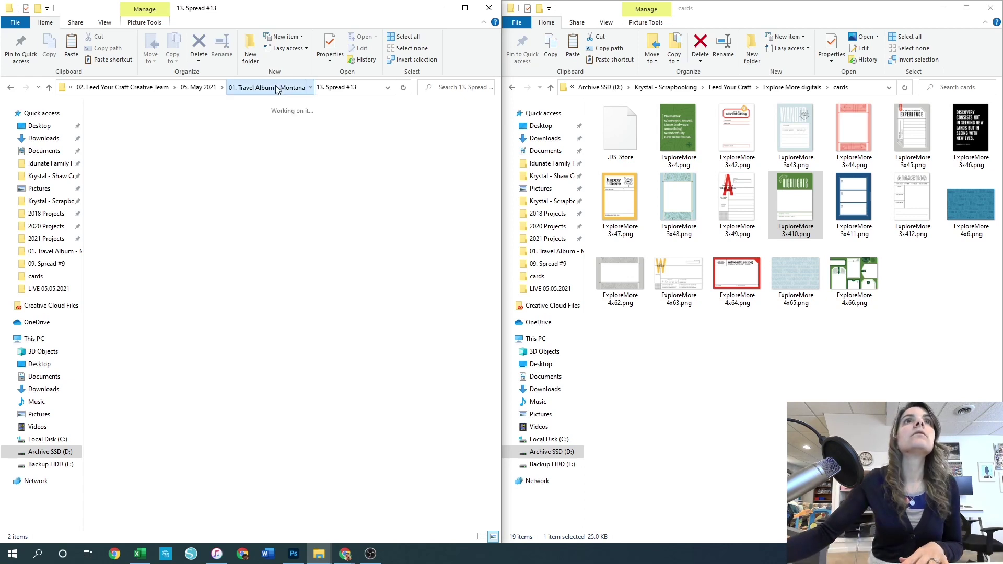
double_click(131, 258)
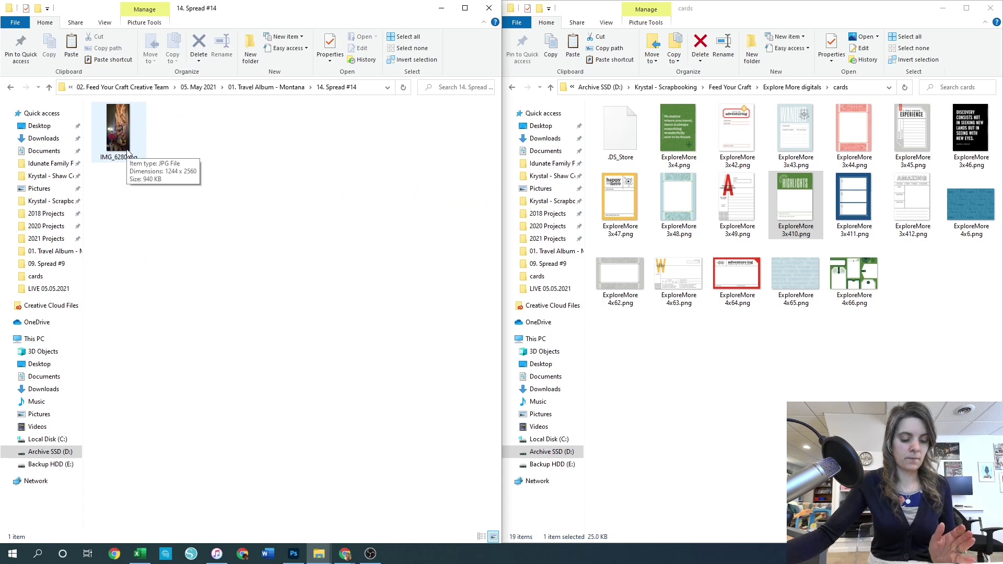
click(277, 87)
double_click(176, 252)
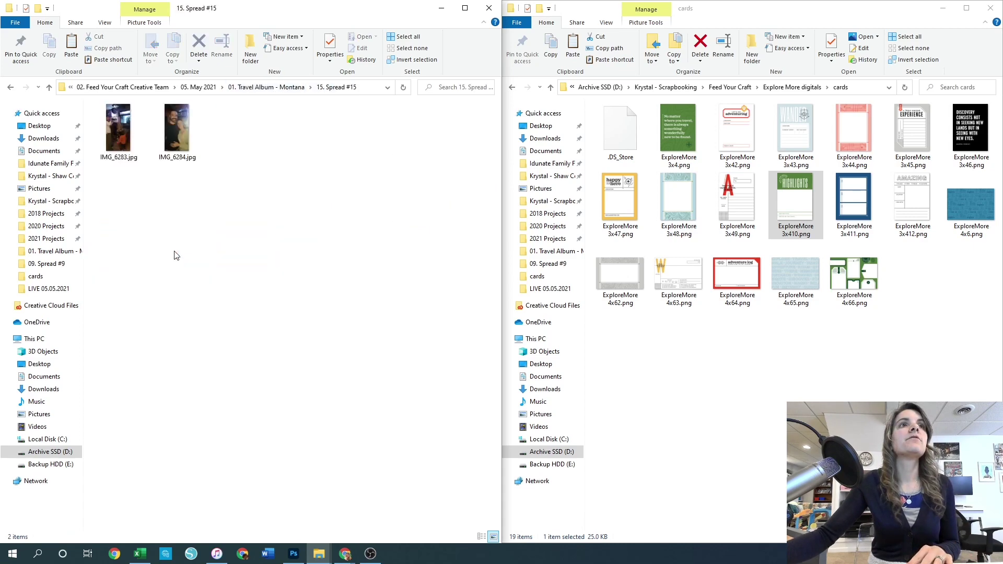
click(263, 92)
Copy the card ExploreMore 4x63.png into the 16. Ending Page folder and return to the album folder
double_click(248, 249)
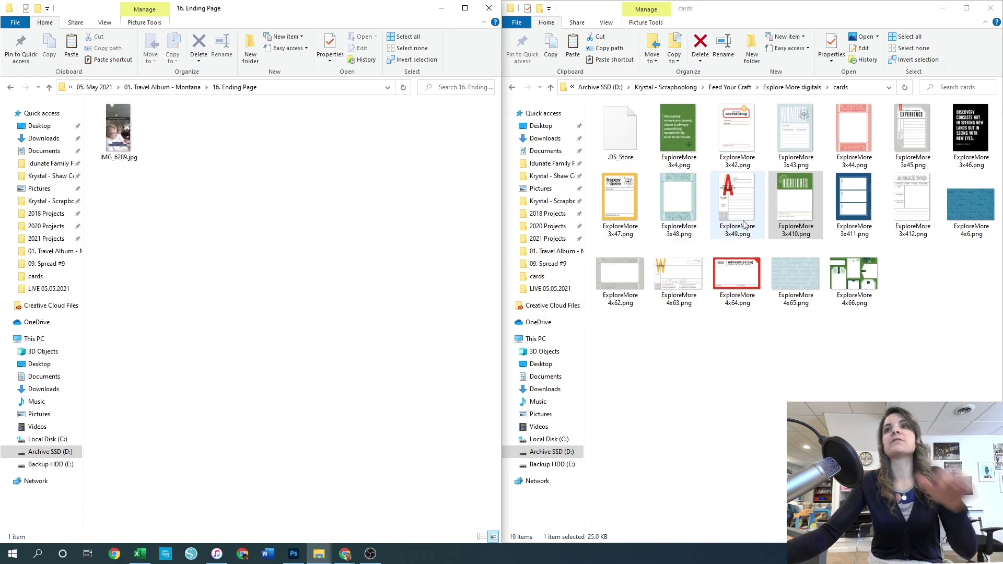
click(687, 282)
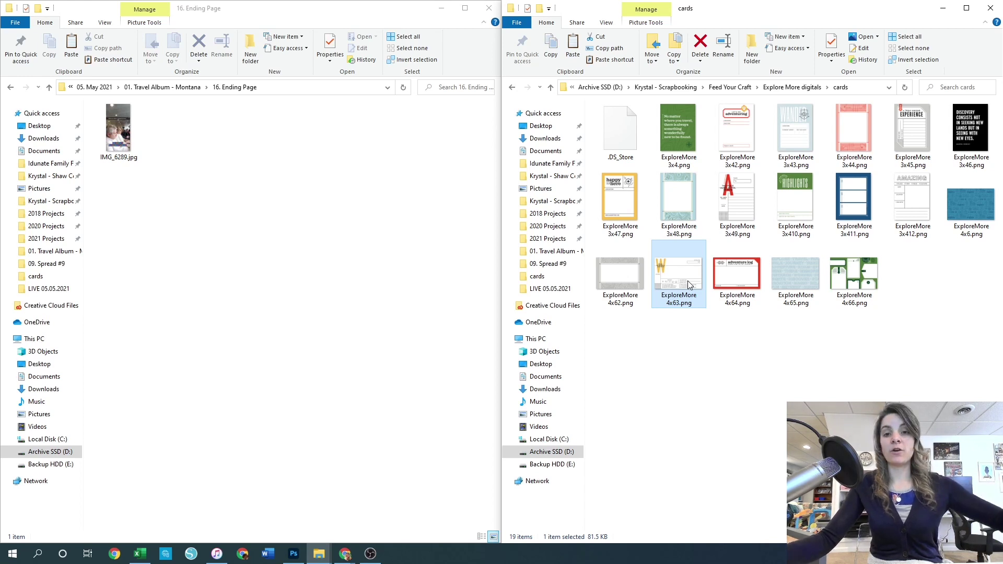
key(ctrl+c)
click(344, 249)
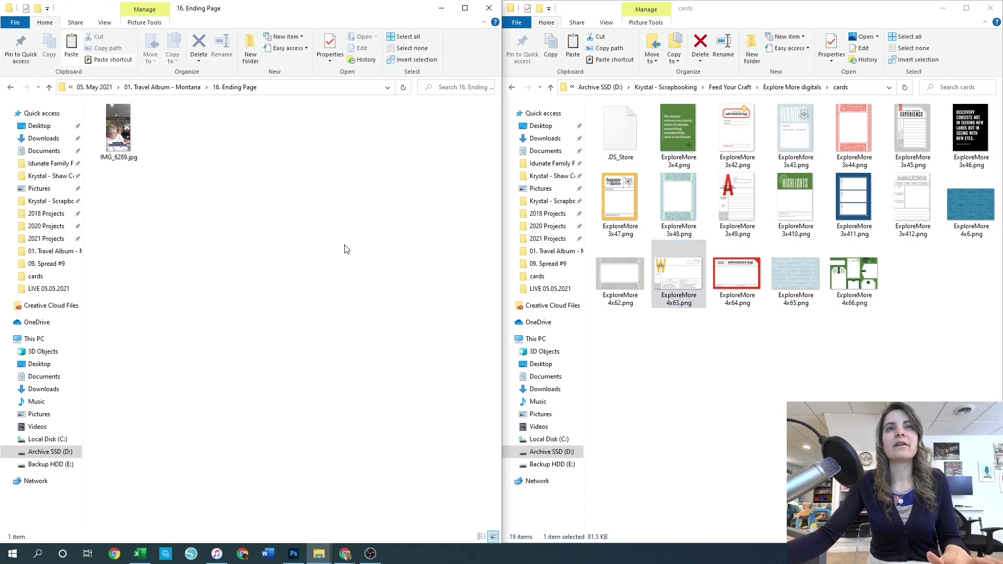
key(ctrl+v)
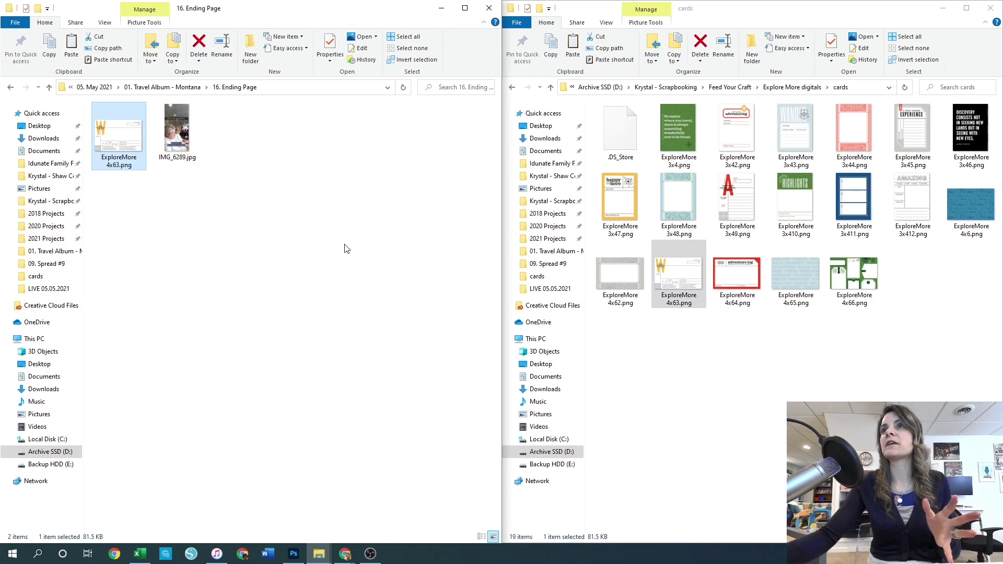
click(345, 250)
click(193, 88)
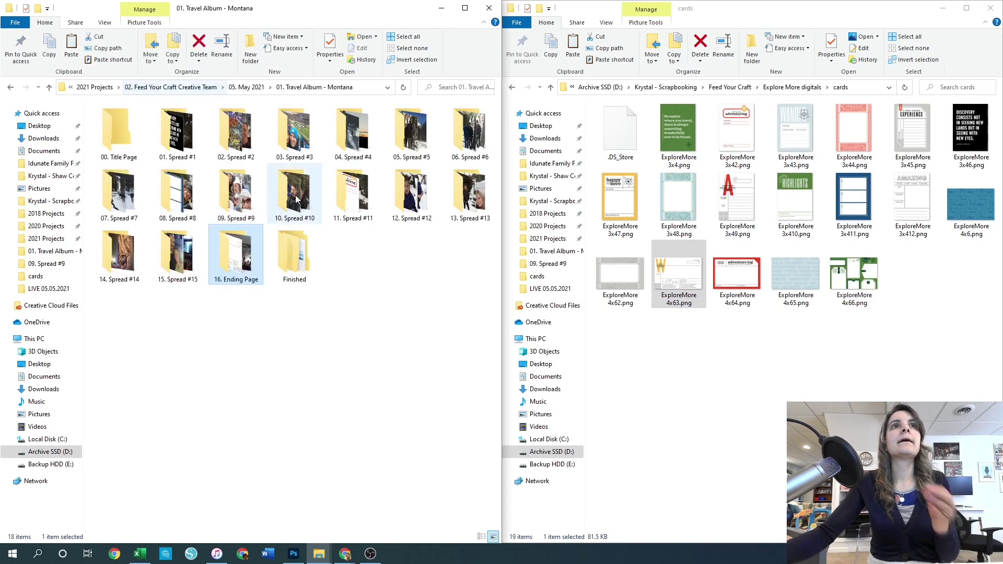
Review the contents of the Spread #12 through Spread #15 folders to decide which cards suit their photos
double_click(408, 207)
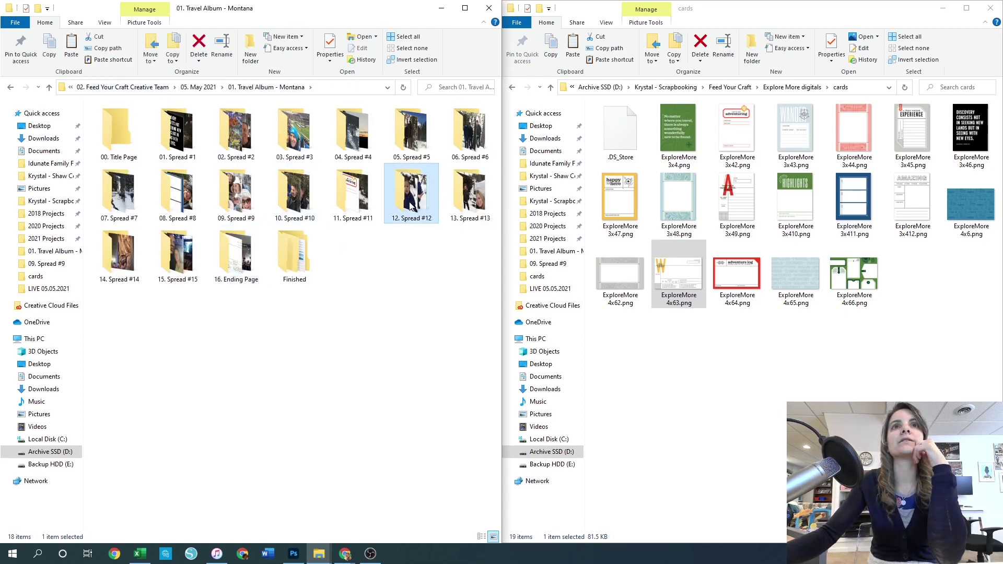
click(276, 88)
click(469, 214)
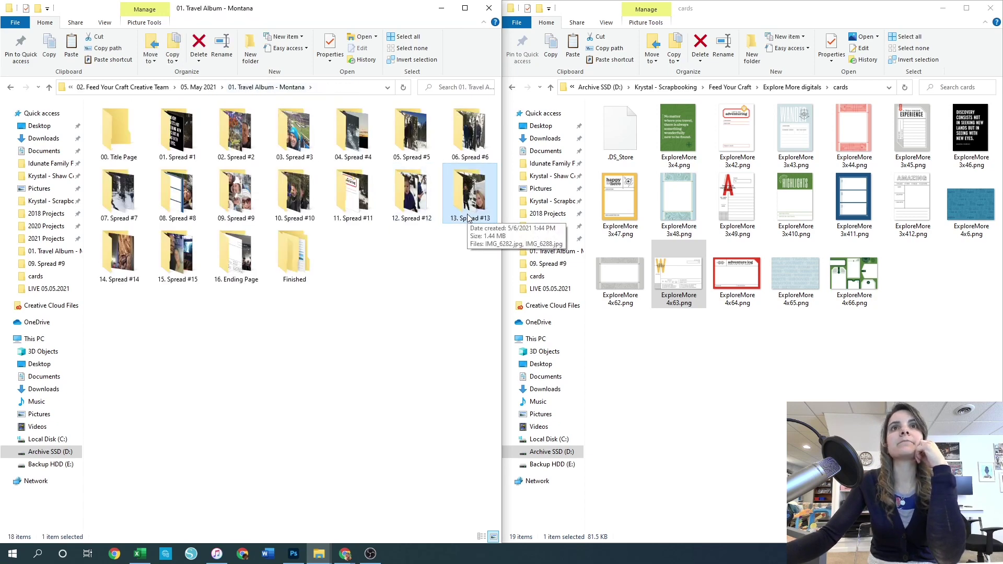
double_click(468, 217)
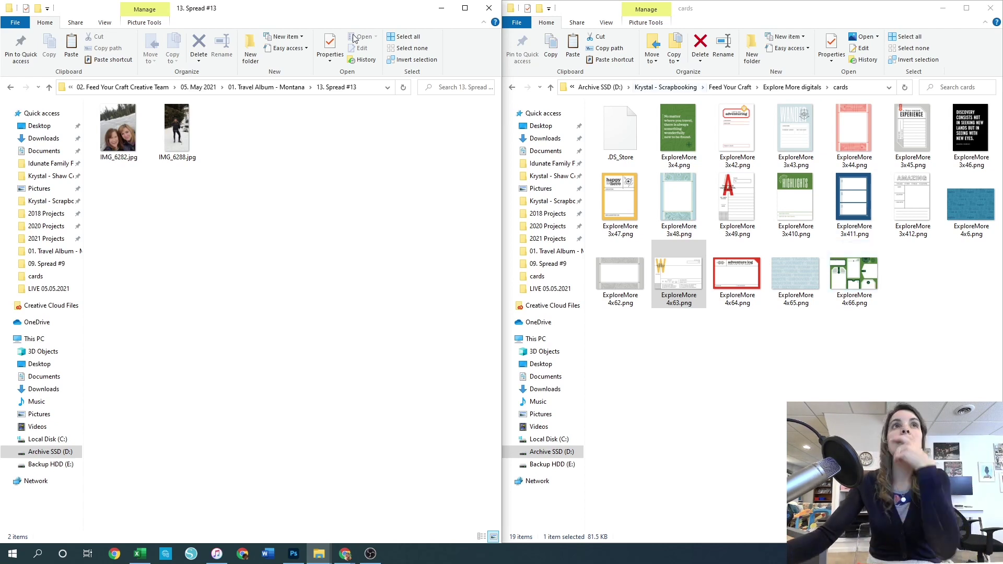
click(267, 88)
double_click(120, 256)
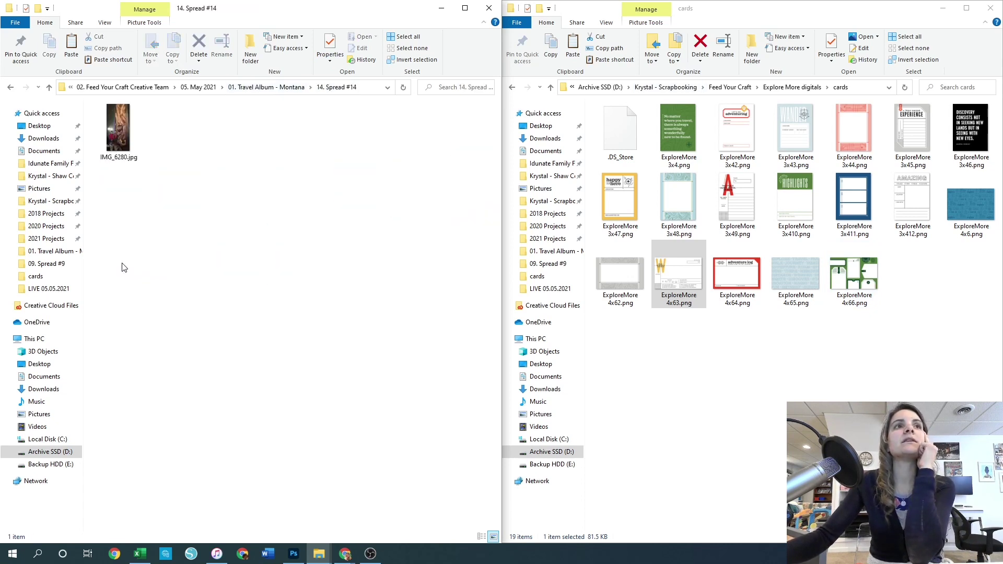
click(285, 89)
double_click(181, 248)
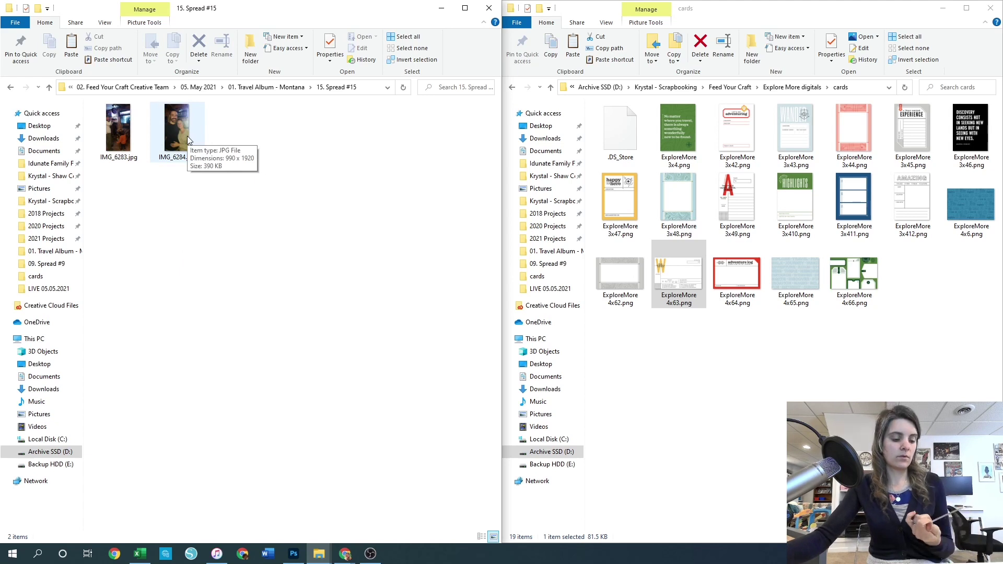
click(267, 87)
Copy the card ExploreMore 3x49.png into the 13. Spread #13 folder and return to the album folder
double_click(463, 180)
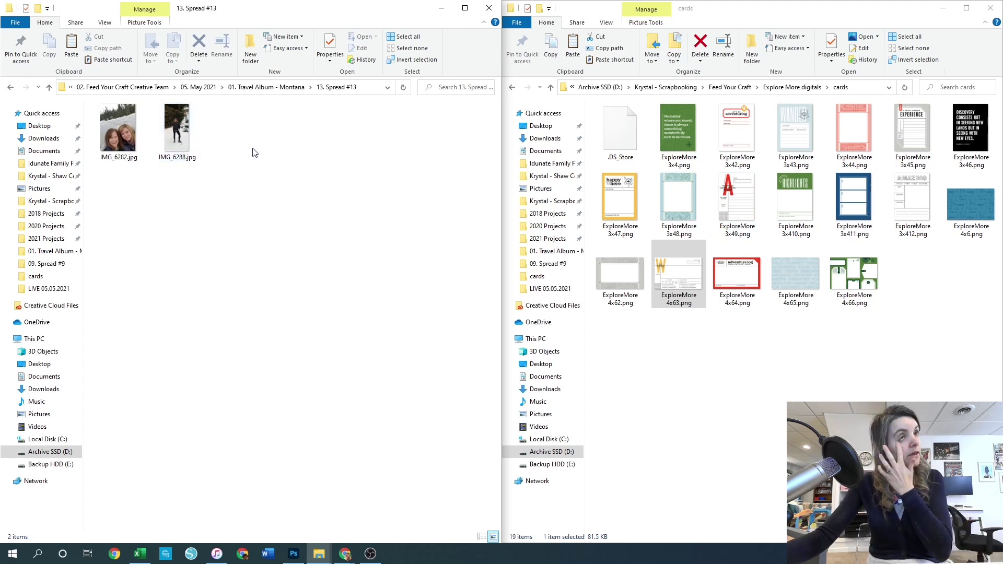
click(725, 197)
drag(725, 197, 374, 195)
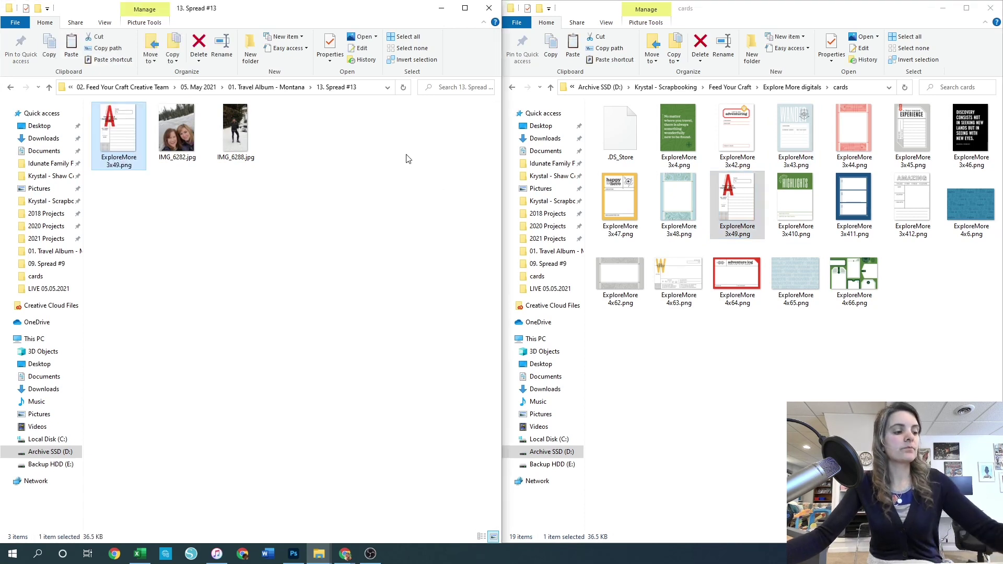
click(291, 88)
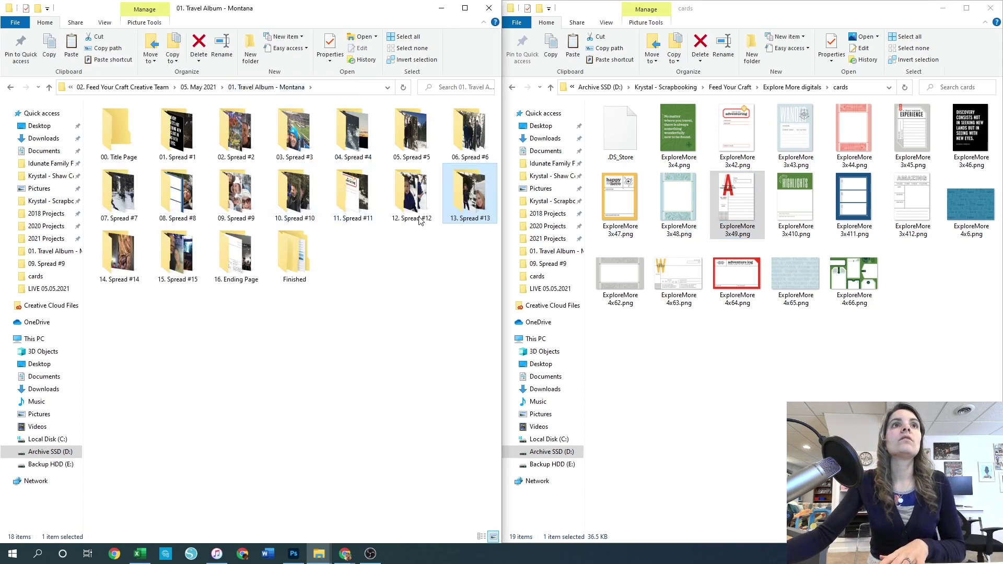
Copy the green card ExploreMore 4x66.png into the 14. Spread #14 folder and return to the album folder
double_click(124, 265)
click(870, 284)
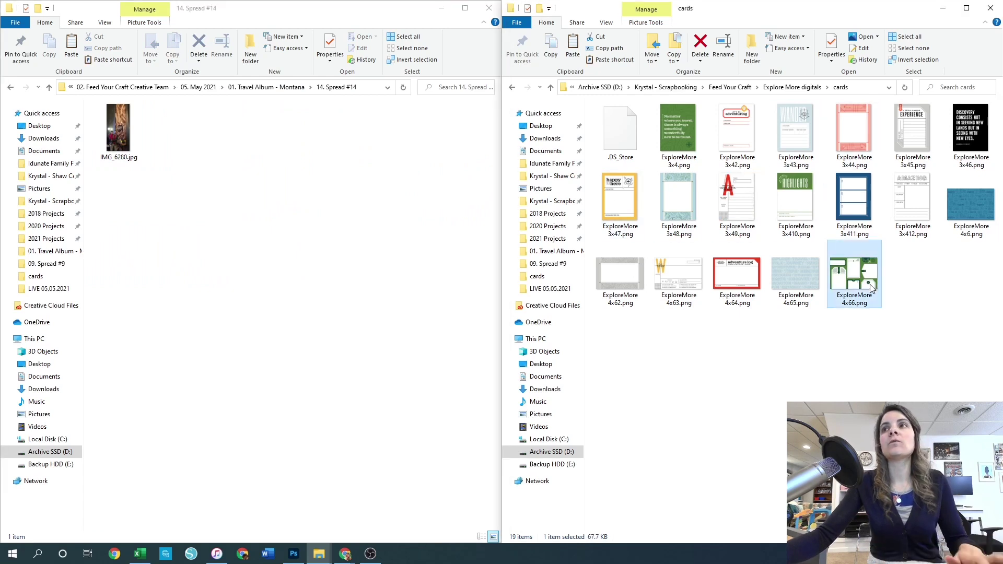
drag(870, 284, 351, 277)
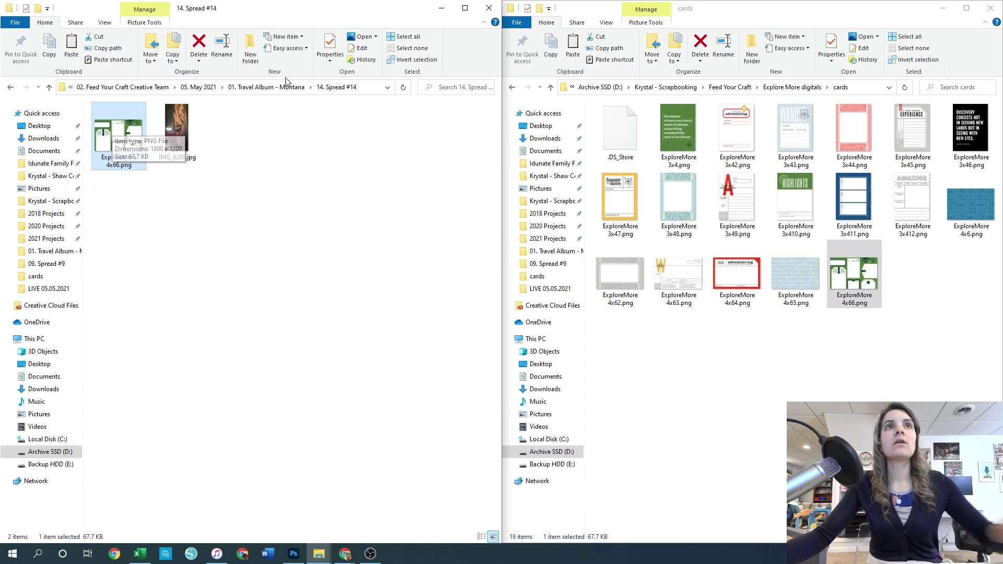
click(266, 87)
Copy the red card ExploreMore 4x64.png into the 15. Spread #15 folder
double_click(181, 255)
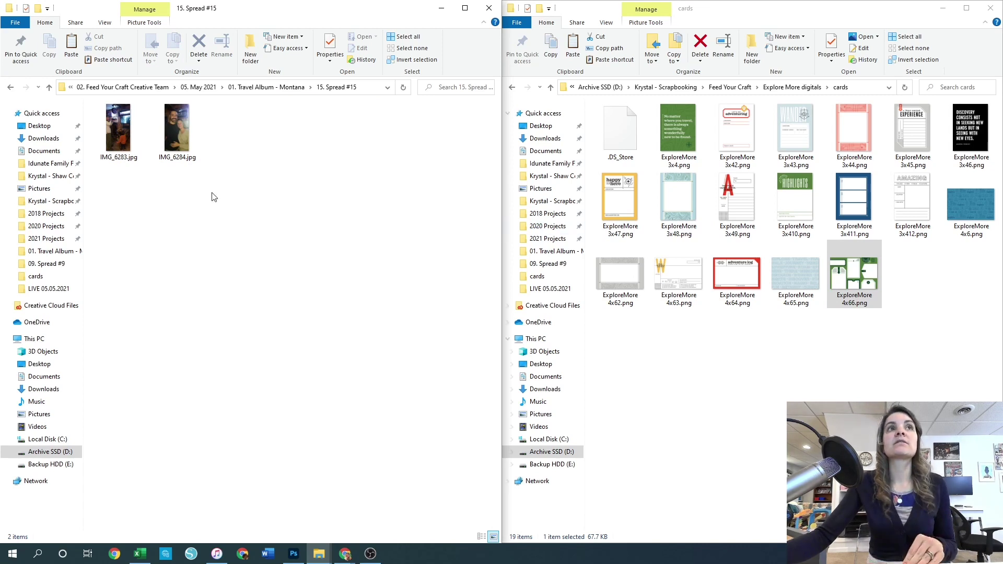
click(736, 280)
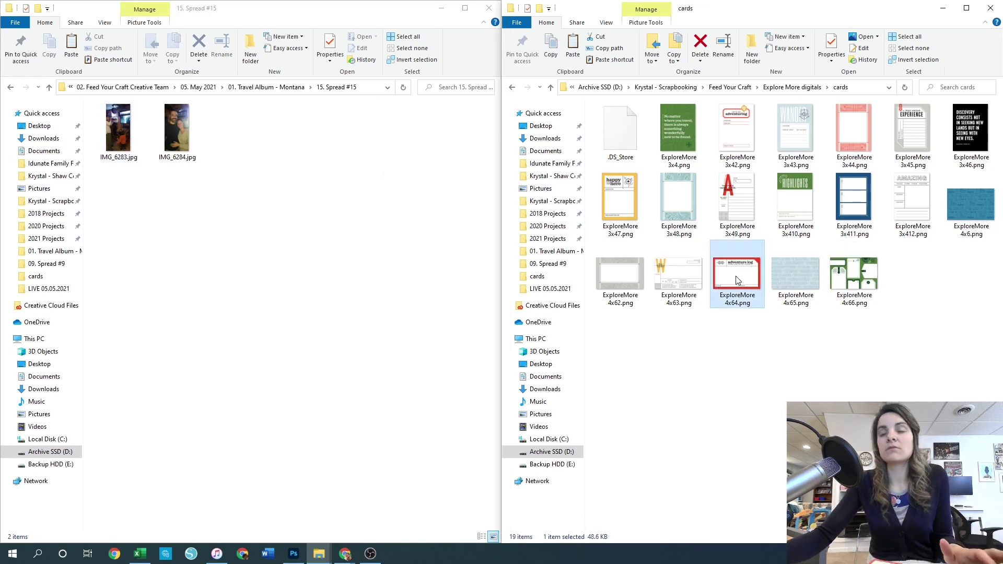
key(ctrl+c)
click(337, 256)
key(ctrl+v)
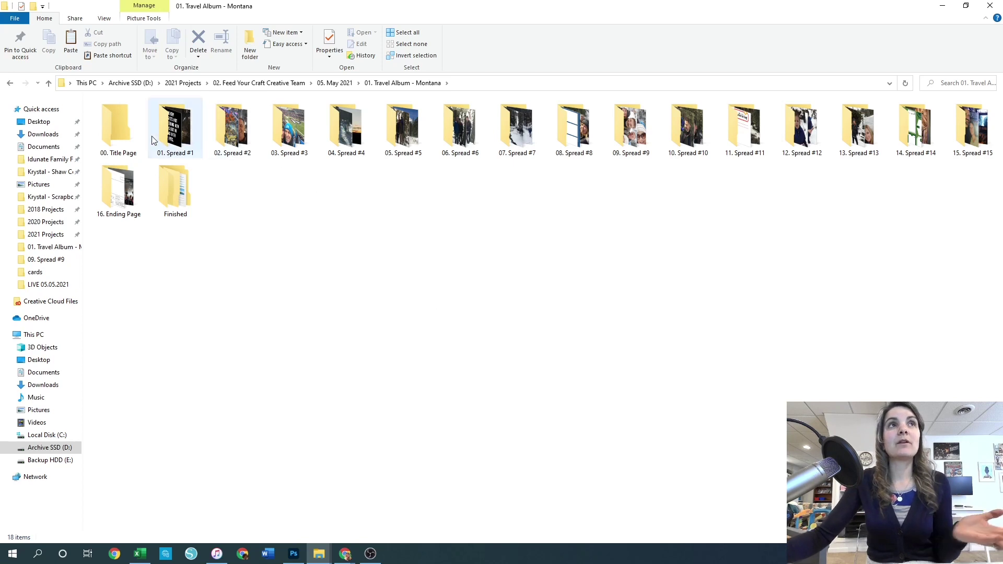
Review the photos and matching cards in the Spread #1, Spread #2 and Spread #3 folders, returning to the album folder after each
double_click(173, 129)
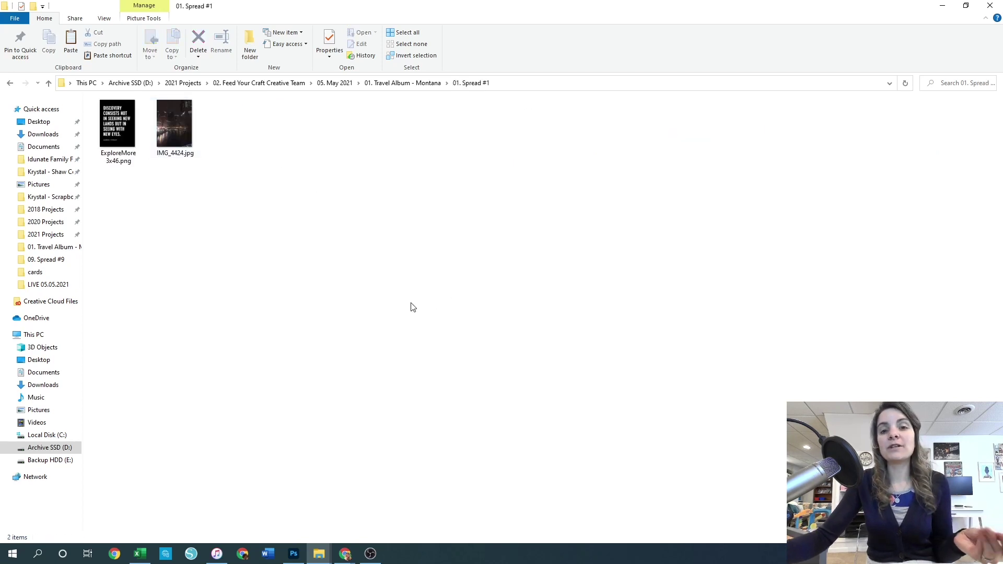
click(184, 145)
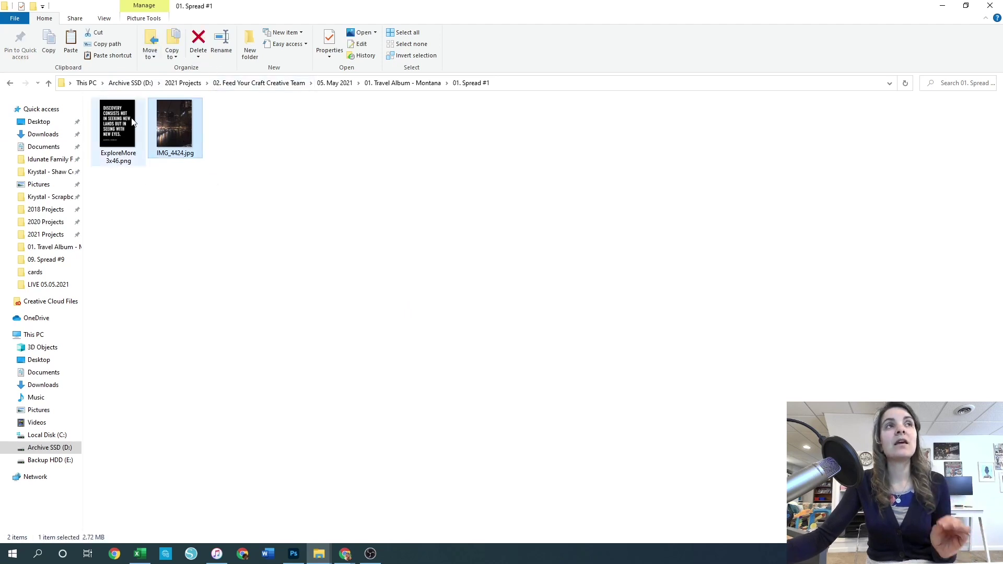
click(118, 141)
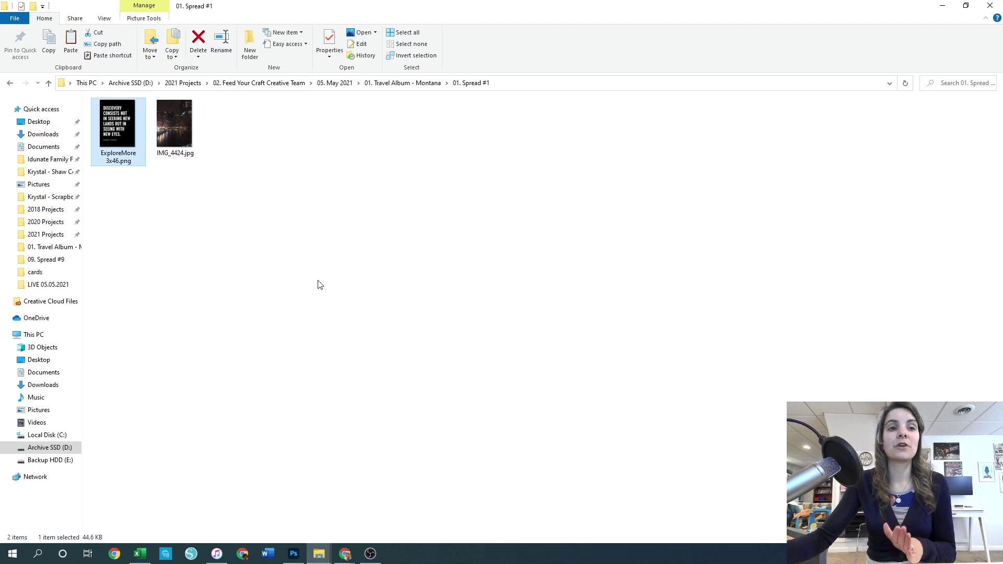
click(397, 85)
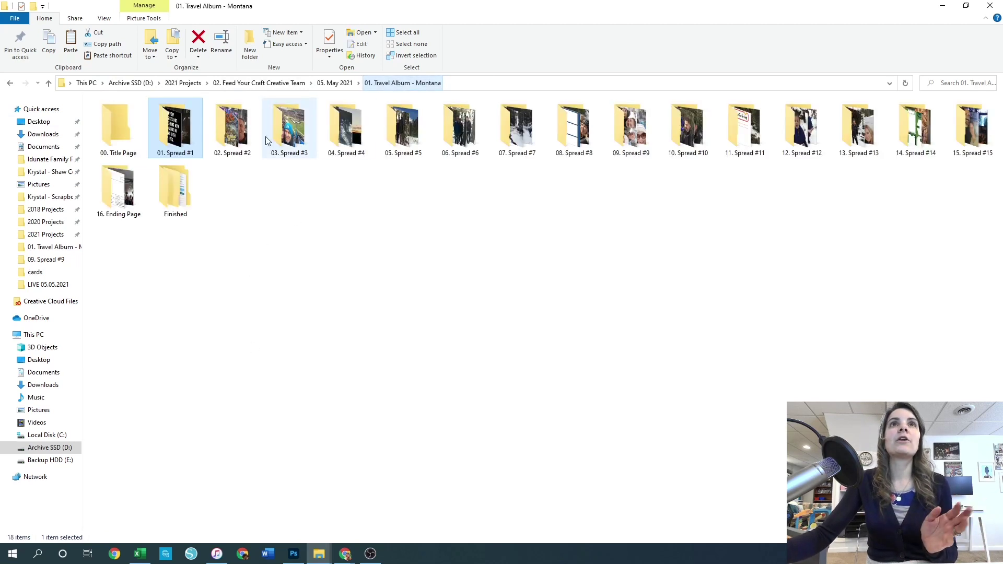
double_click(235, 137)
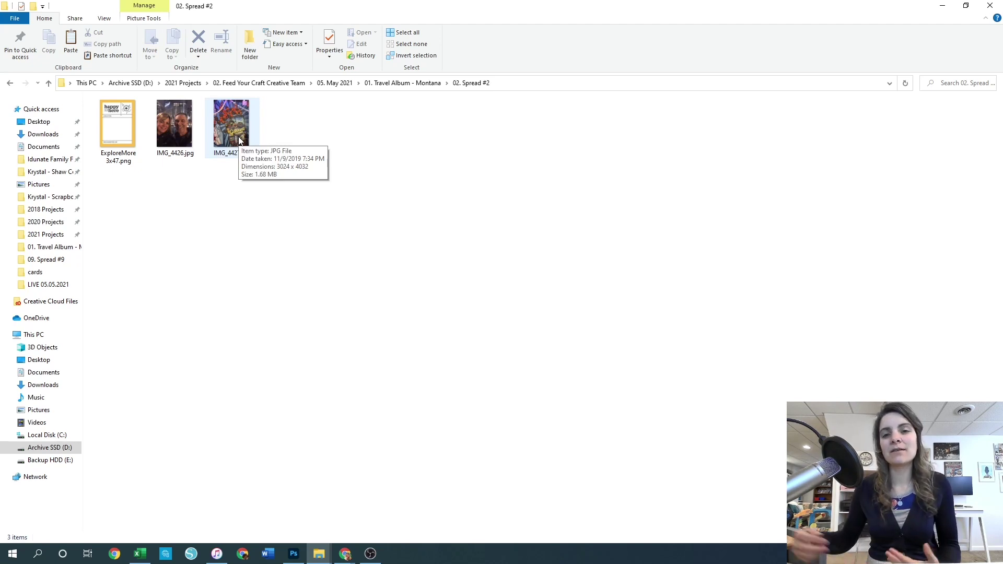
click(384, 83)
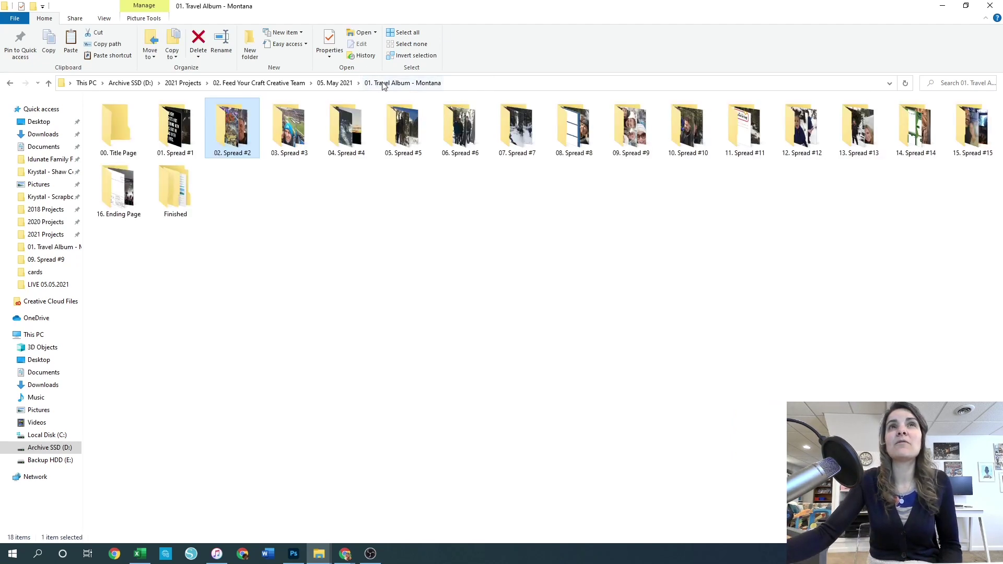
double_click(290, 131)
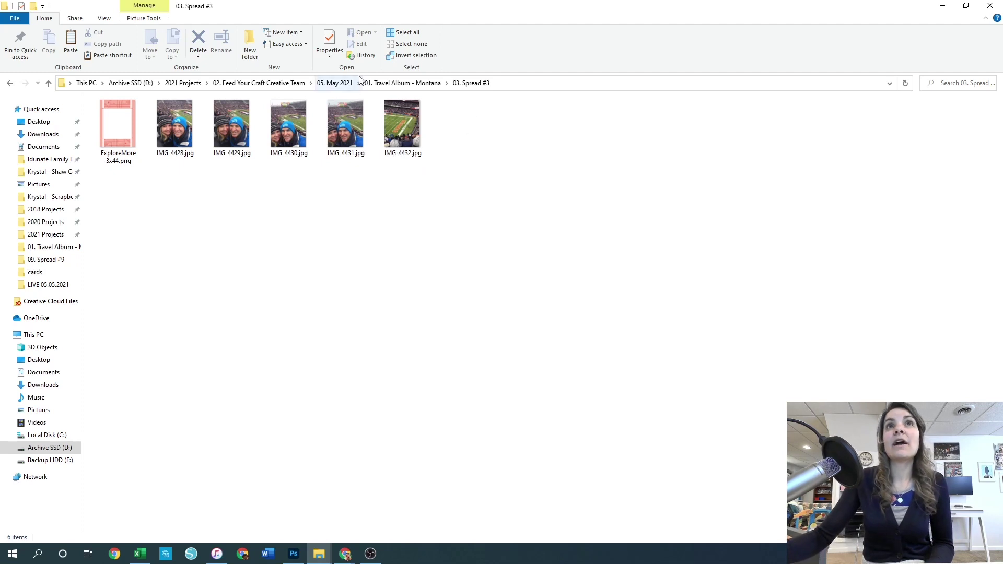
click(399, 82)
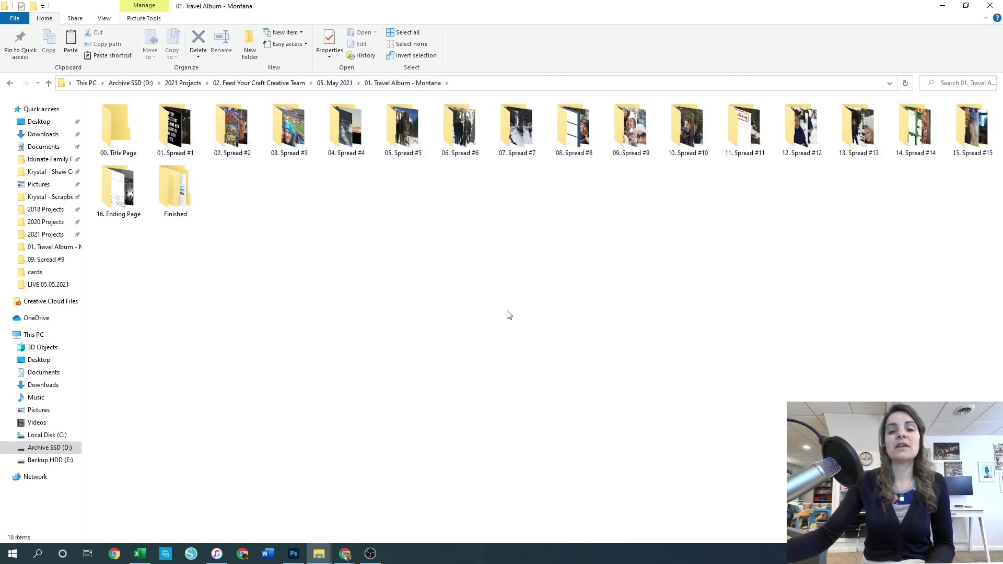